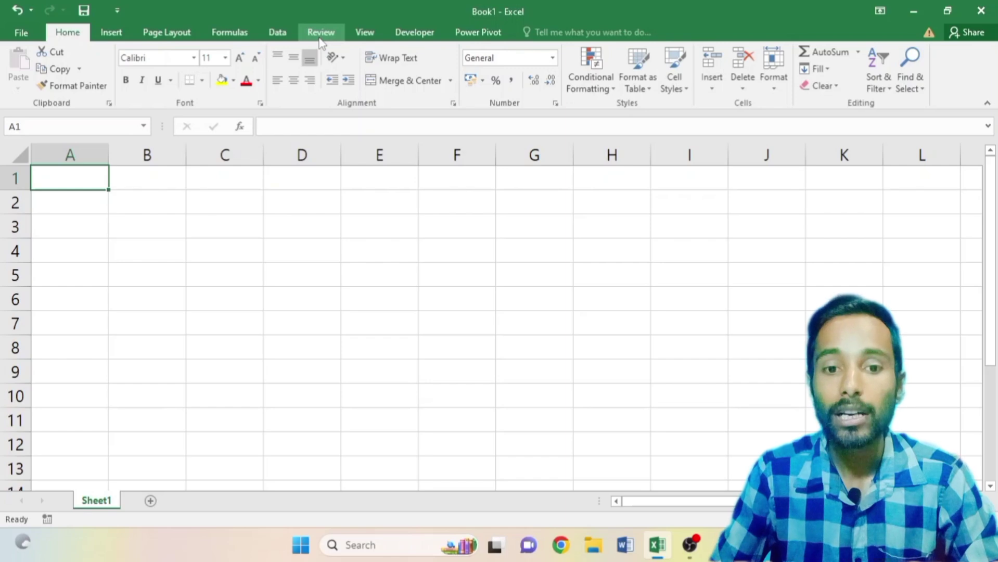
{"action": "left_click", "coordinate": [364, 32]}
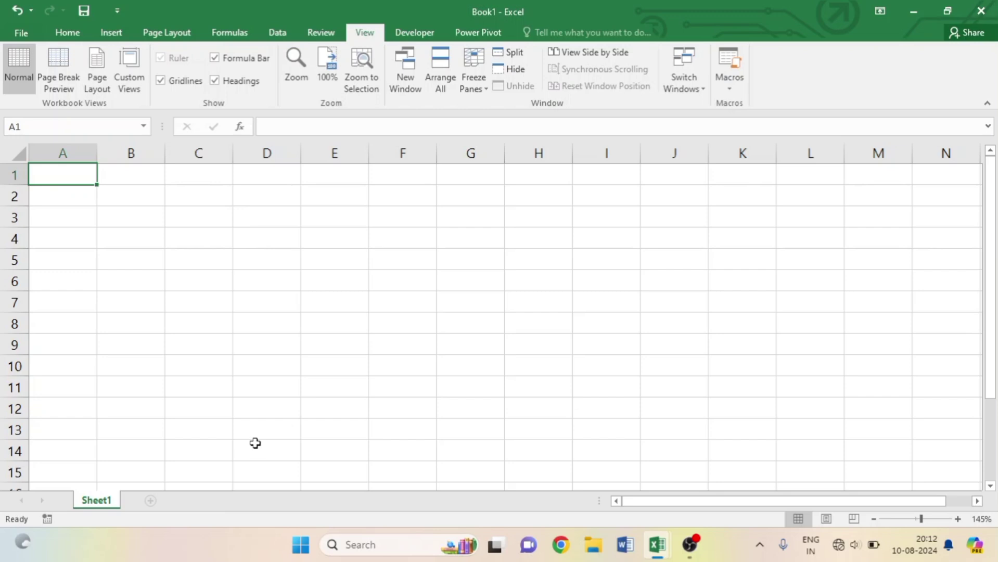
{"action": "left_click", "coordinate": [74, 35]}
{"action": "left_click", "coordinate": [364, 32]}
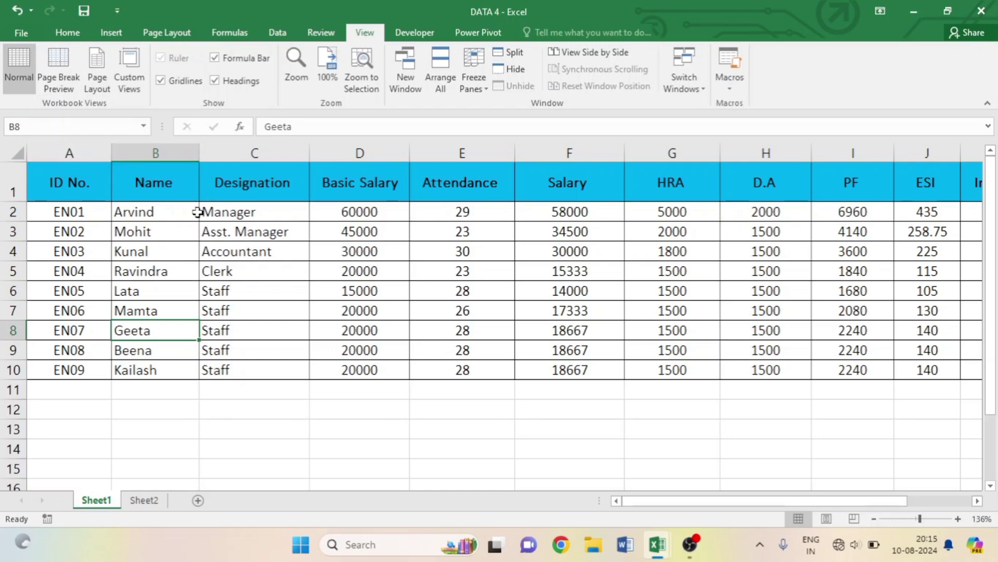
- Show Sheet1 in Page Break Preview and check both of its pages in the print preview
{"action": "left_click_drag", "start_coordinate": [730, 501], "coordinate": [640, 467]}
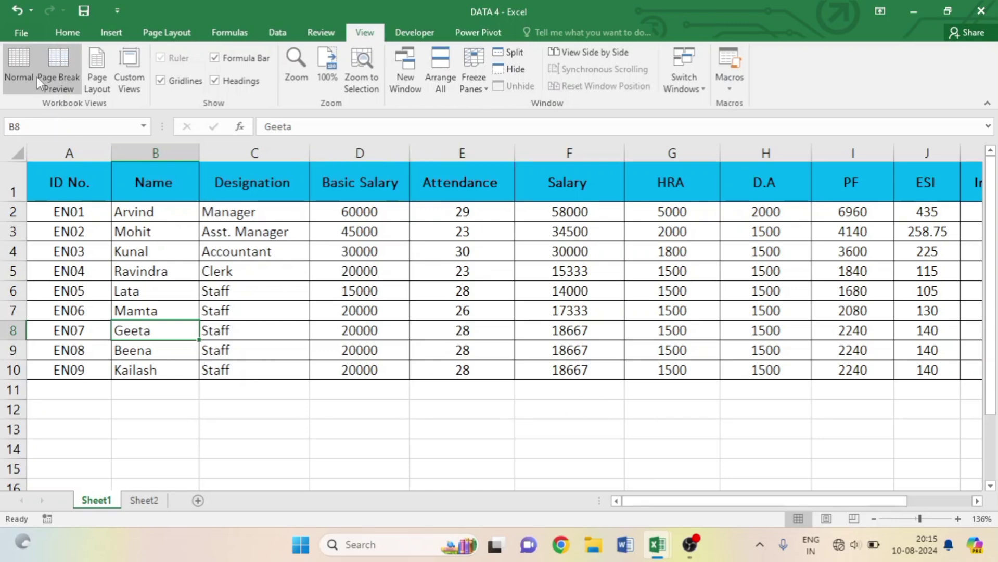
{"action": "left_click", "coordinate": [100, 228]}
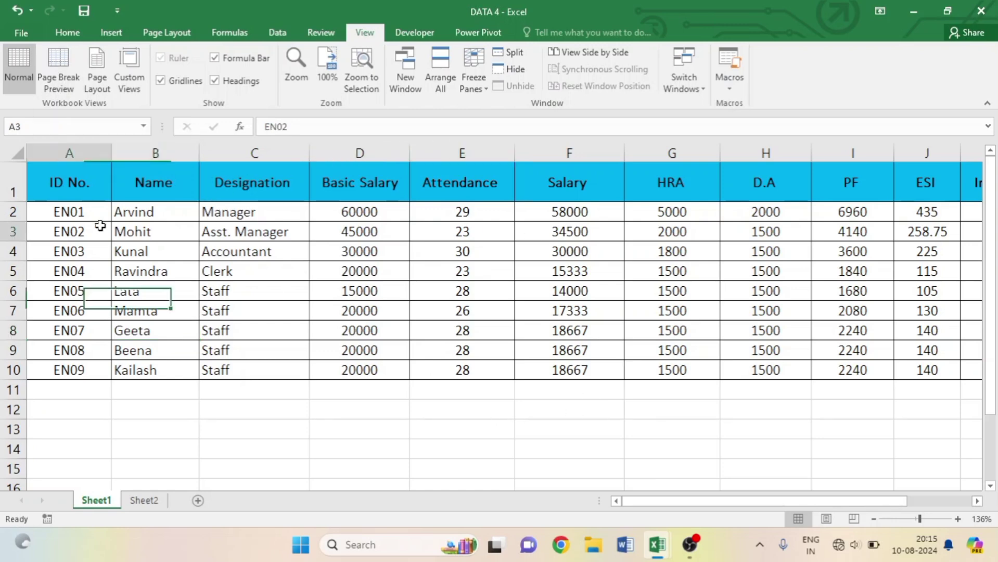
{"action": "left_click", "coordinate": [57, 77]}
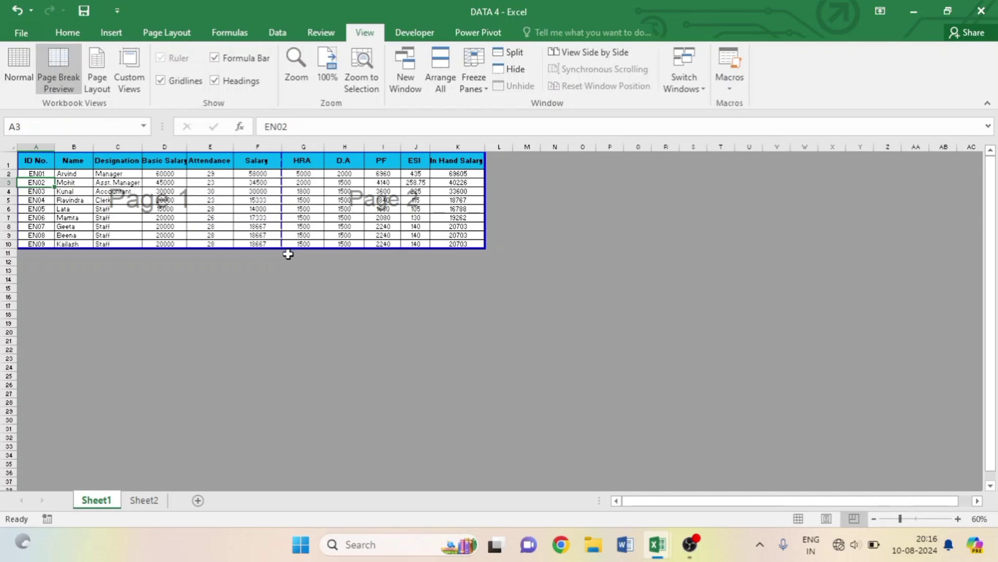
{"action": "key", "text": "ctrl+p"}
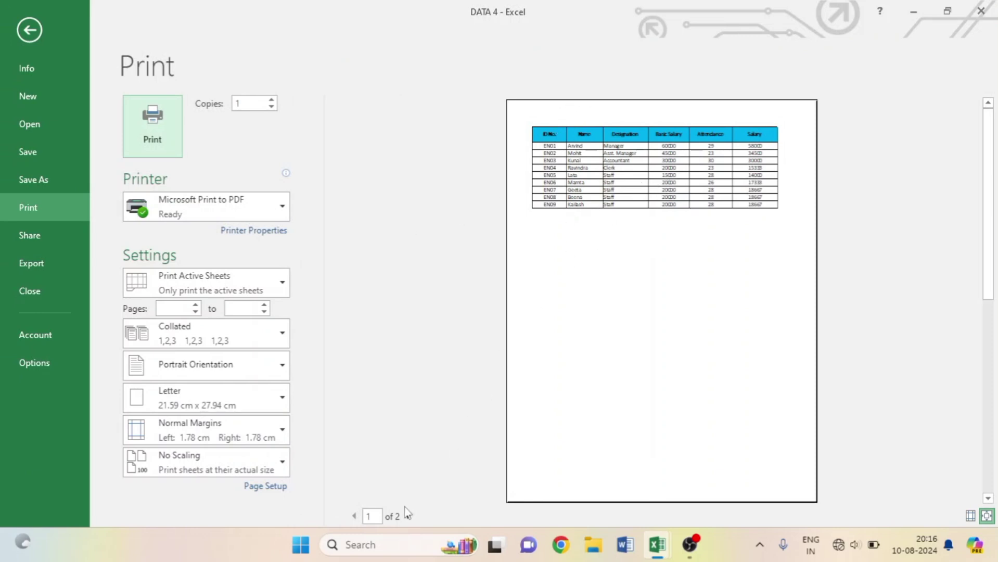
{"action": "left_click", "coordinate": [409, 516]}
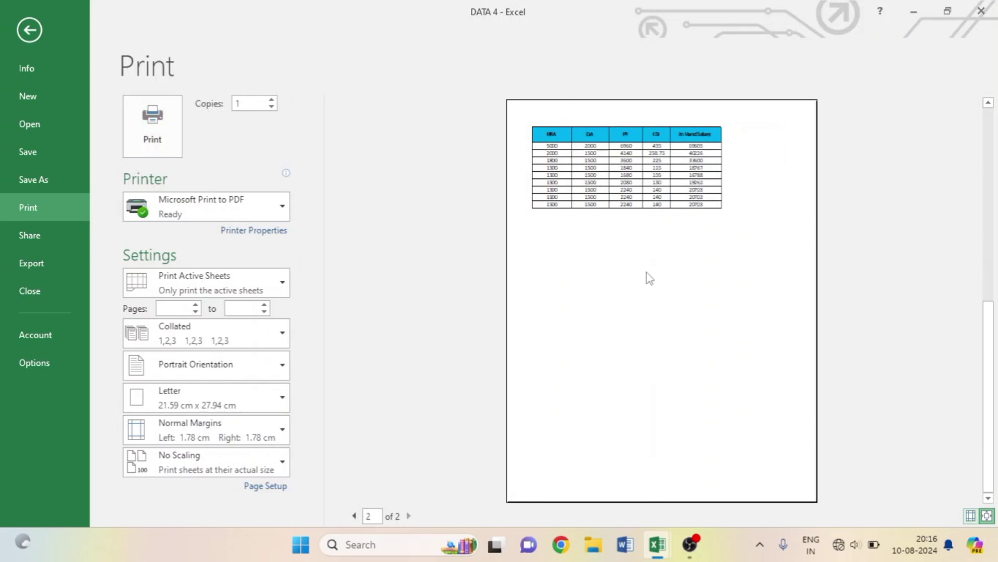
{"action": "key", "text": "Escape"}
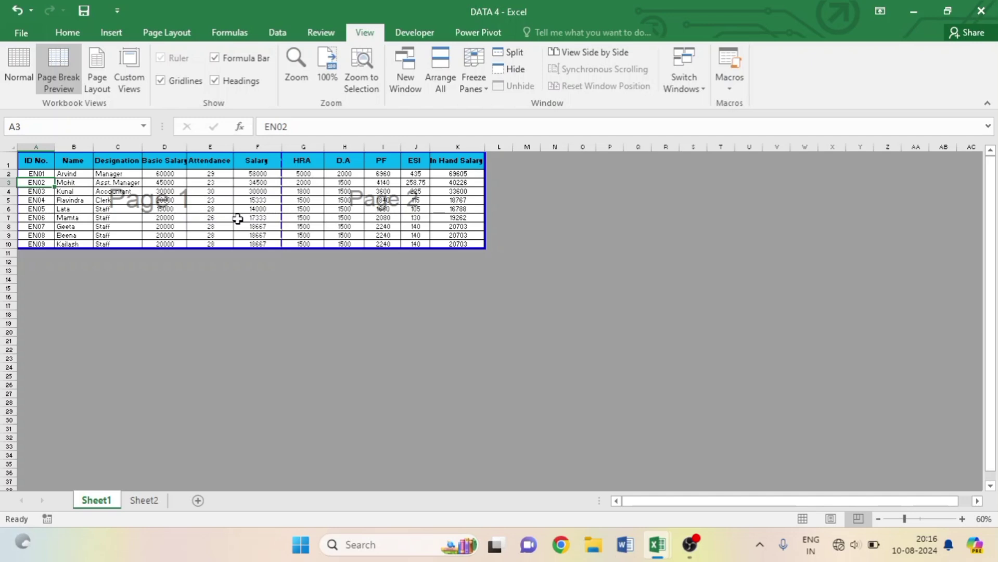
- Return Sheet1 to Normal view, switch it to Page Layout view and zoom out to 33% to see whole pages
{"action": "key", "text": "alt+w"}
{"action": "key", "text": "l"}
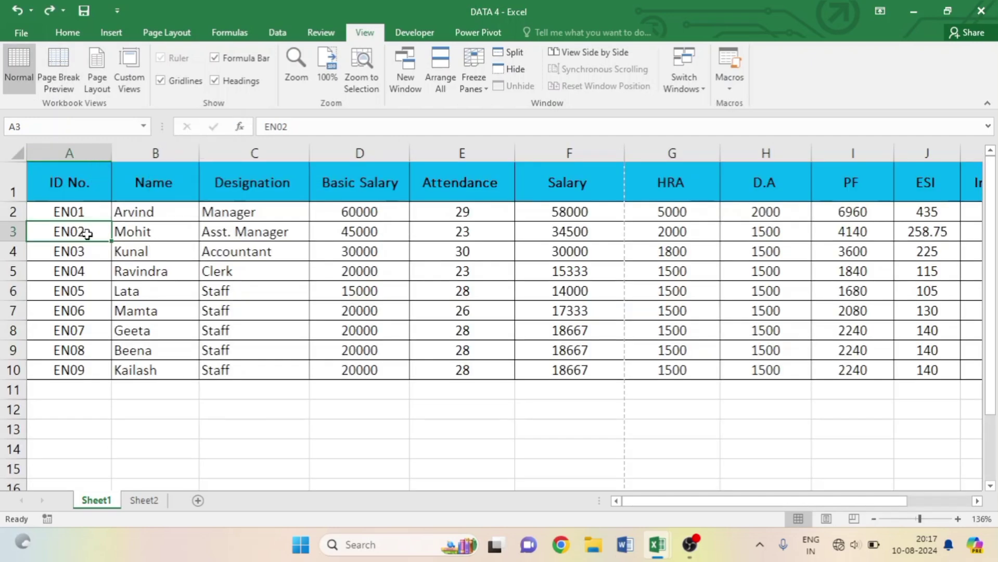
{"action": "left_click", "coordinate": [93, 78]}
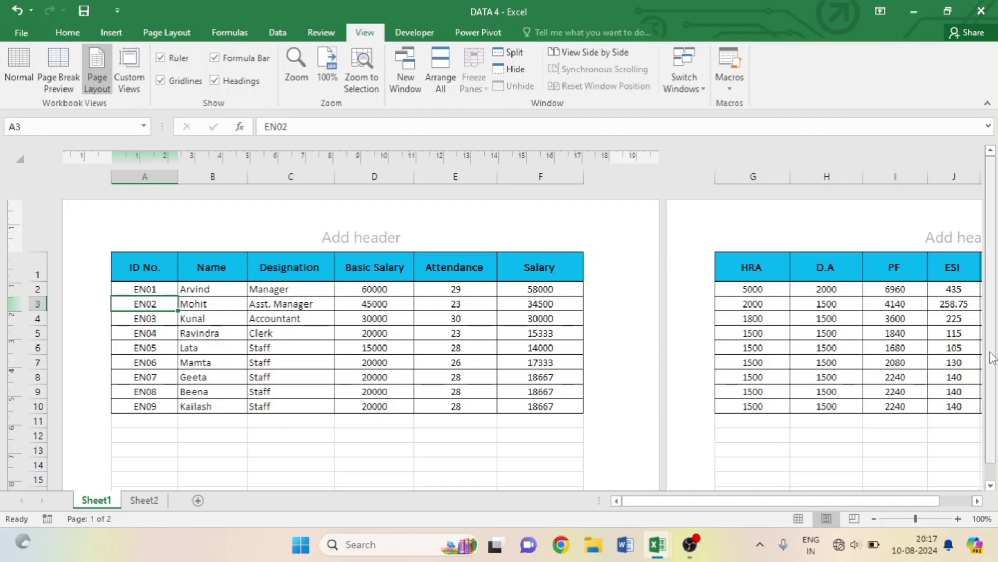
{"action": "left_click_drag", "start_coordinate": [992, 336], "coordinate": [992, 348]}
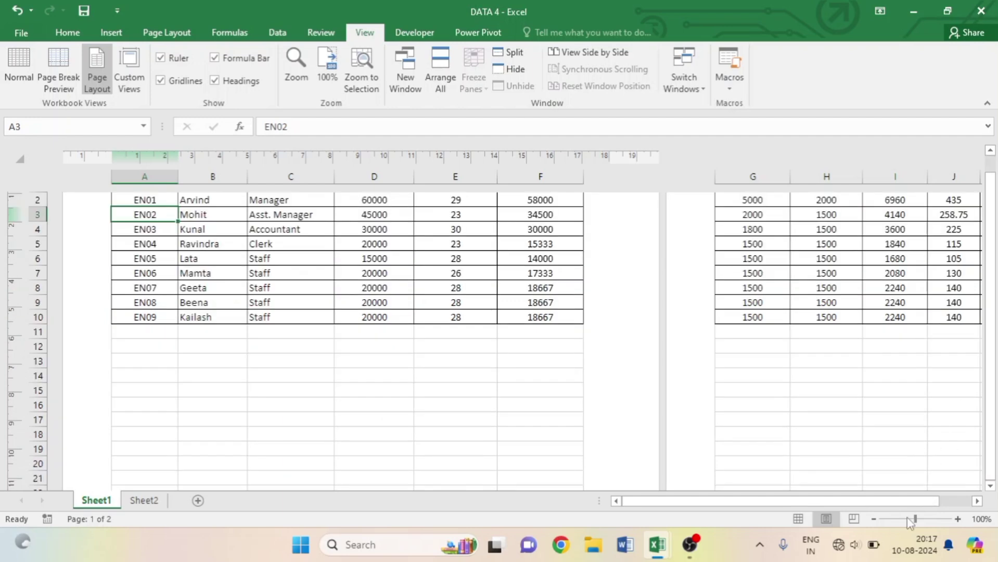
{"action": "left_click_drag", "start_coordinate": [914, 519], "coordinate": [904, 518]}
{"action": "scroll", "coordinate": [751, 379], "scroll_direction": "down", "scroll_amount": 3}
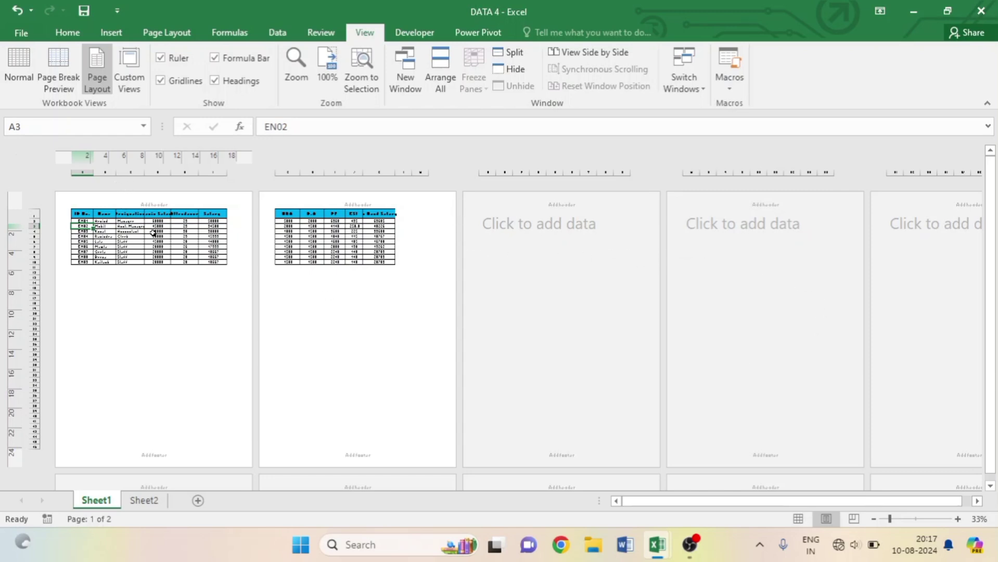
{"action": "scroll", "coordinate": [245, 264], "scroll_direction": "up", "scroll_amount": 3}
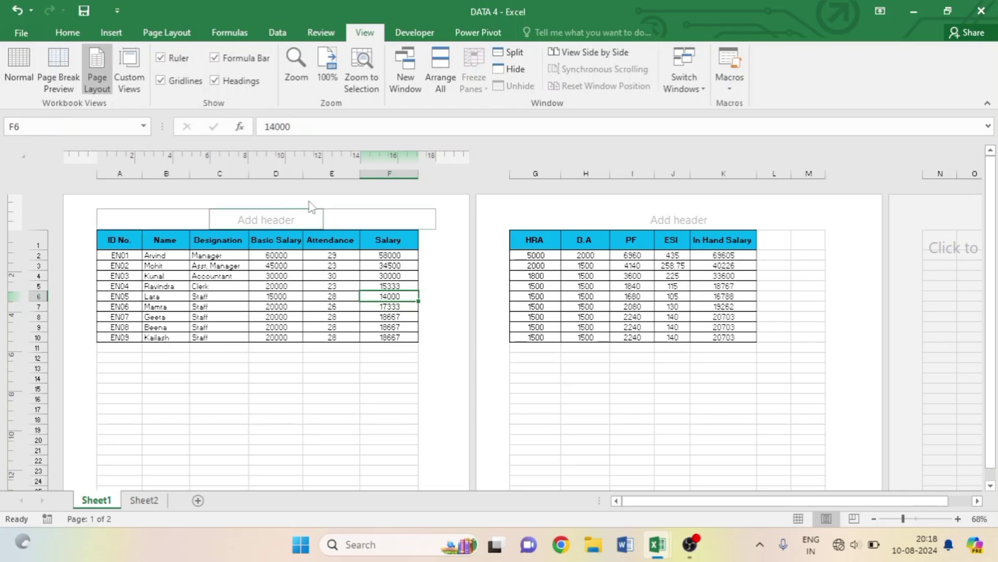
{"action": "left_click", "coordinate": [159, 35]}
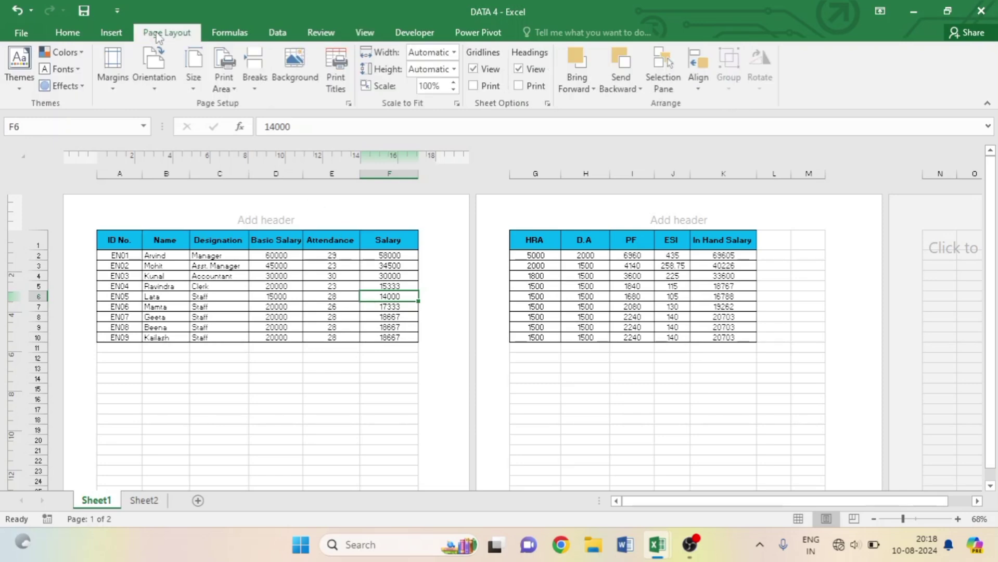
{"action": "left_click", "coordinate": [111, 84]}
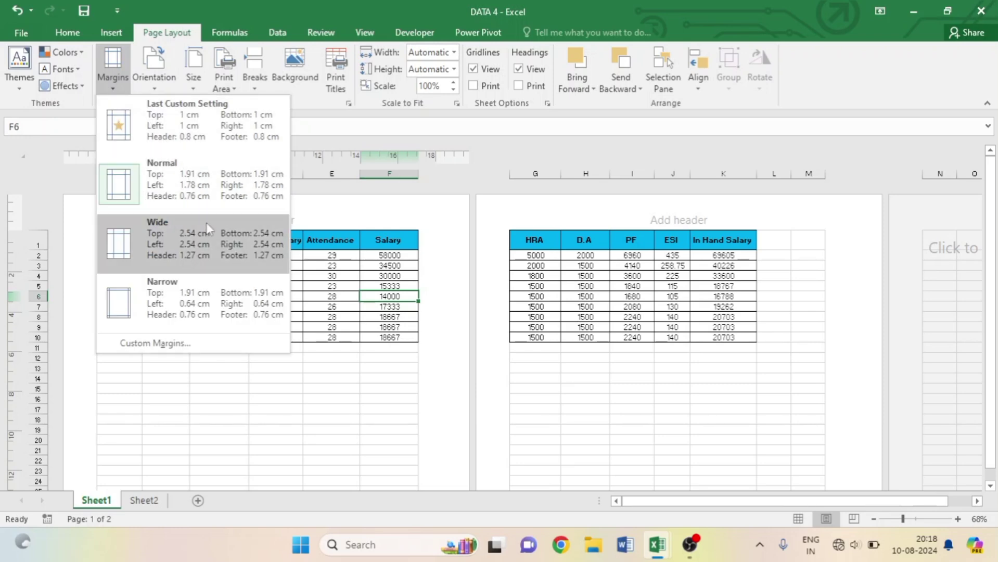
{"action": "left_click", "coordinate": [174, 347]}
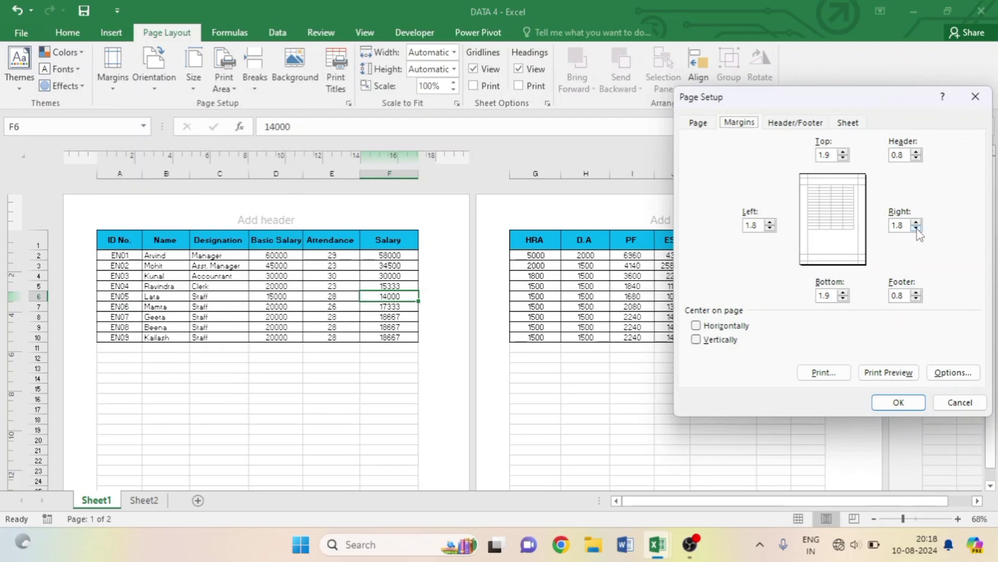
{"action": "left_click", "coordinate": [916, 229]}
{"action": "left_click", "coordinate": [916, 229]}
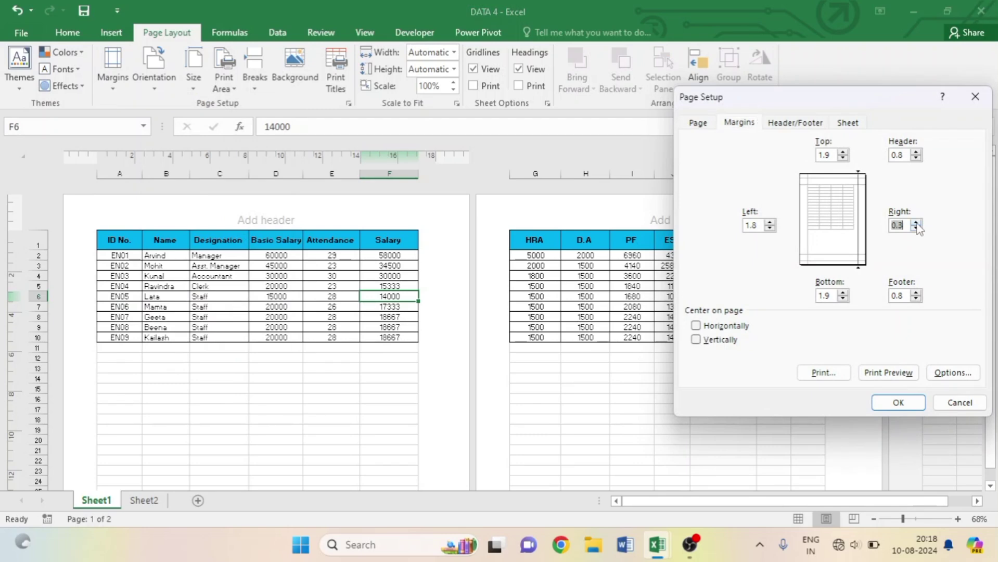
{"action": "left_click", "coordinate": [916, 229]}
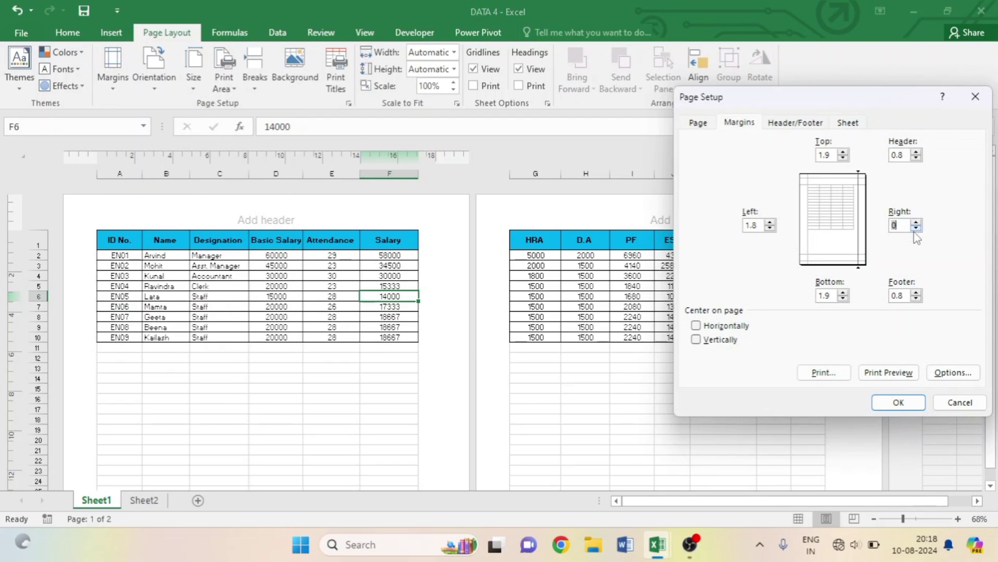
{"action": "left_click", "coordinate": [976, 97]}
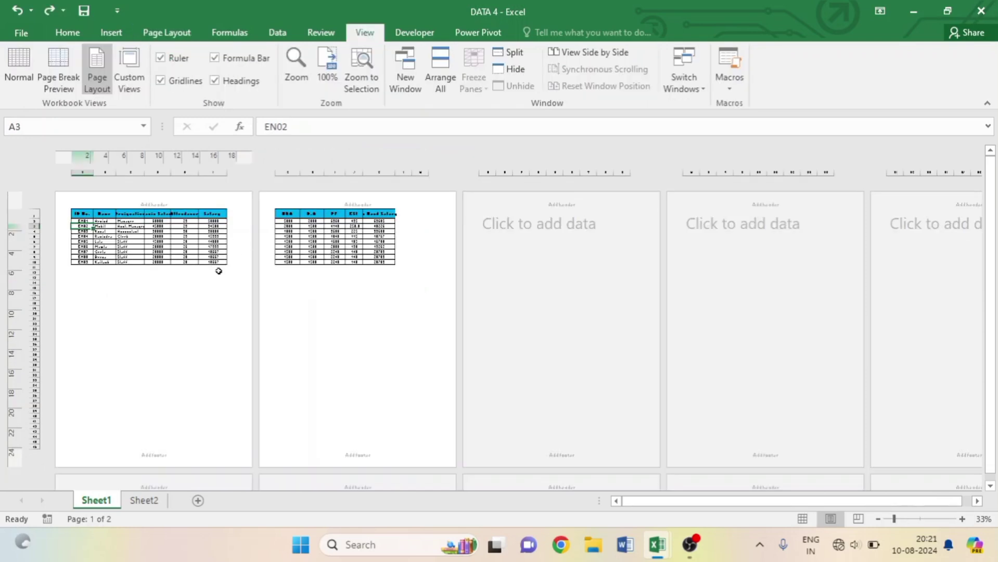
- Look through the filled and empty pages of Sheet1 in Page Layout view, ending back at the first page
{"action": "scroll", "coordinate": [296, 309], "scroll_direction": "down", "scroll_amount": 5}
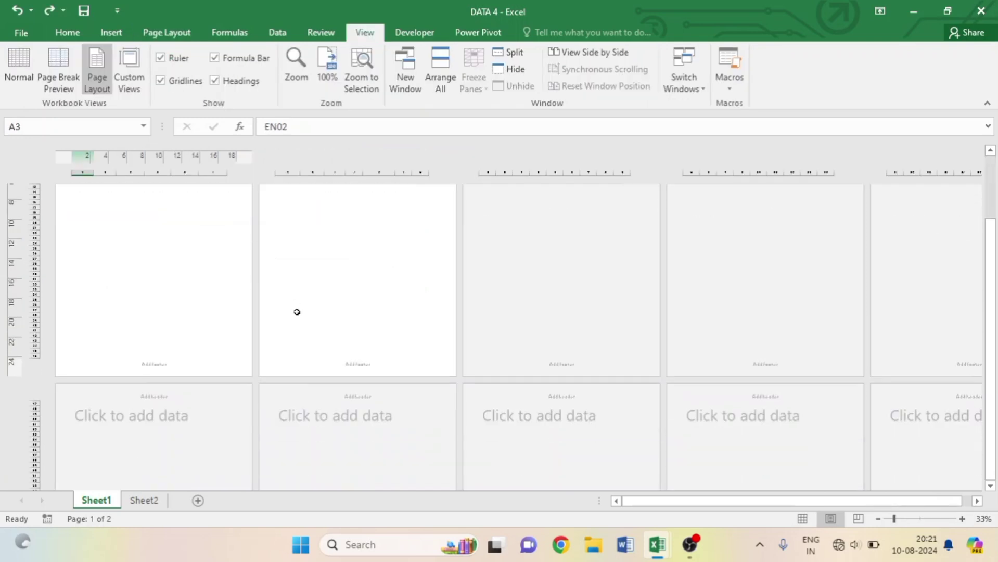
{"action": "scroll", "coordinate": [297, 312], "scroll_direction": "down", "scroll_amount": 1}
{"action": "scroll", "coordinate": [297, 315], "scroll_direction": "up", "scroll_amount": 1}
{"action": "scroll", "coordinate": [297, 315], "scroll_direction": "down", "scroll_amount": 3}
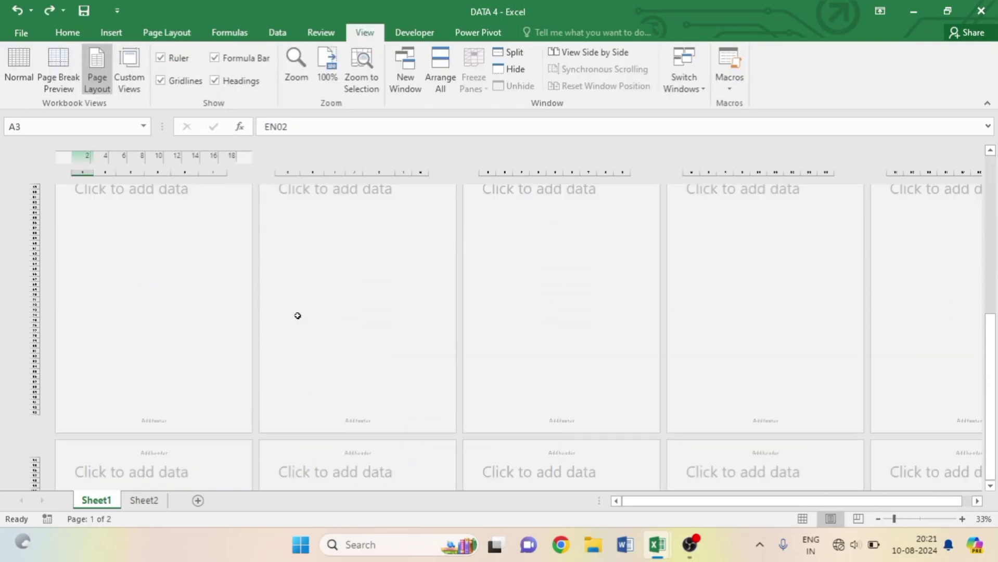
{"action": "scroll", "coordinate": [297, 315], "scroll_direction": "down", "scroll_amount": 2}
{"action": "scroll", "coordinate": [298, 315], "scroll_direction": "up", "scroll_amount": 1}
{"action": "scroll", "coordinate": [297, 315], "scroll_direction": "down", "scroll_amount": 3}
{"action": "scroll", "coordinate": [297, 315], "scroll_direction": "up", "scroll_amount": 2}
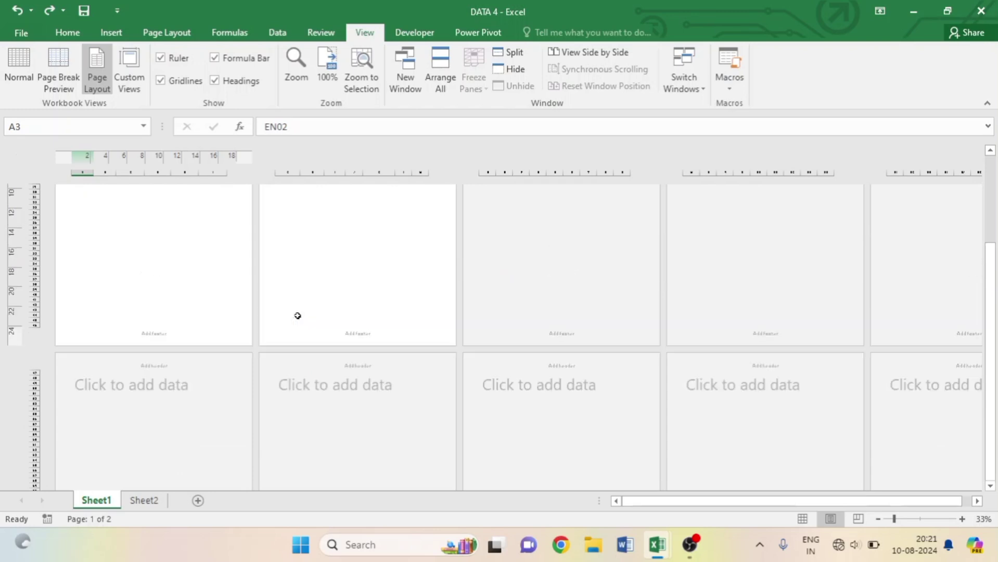
{"action": "scroll", "coordinate": [297, 316], "scroll_direction": "up", "scroll_amount": 3}
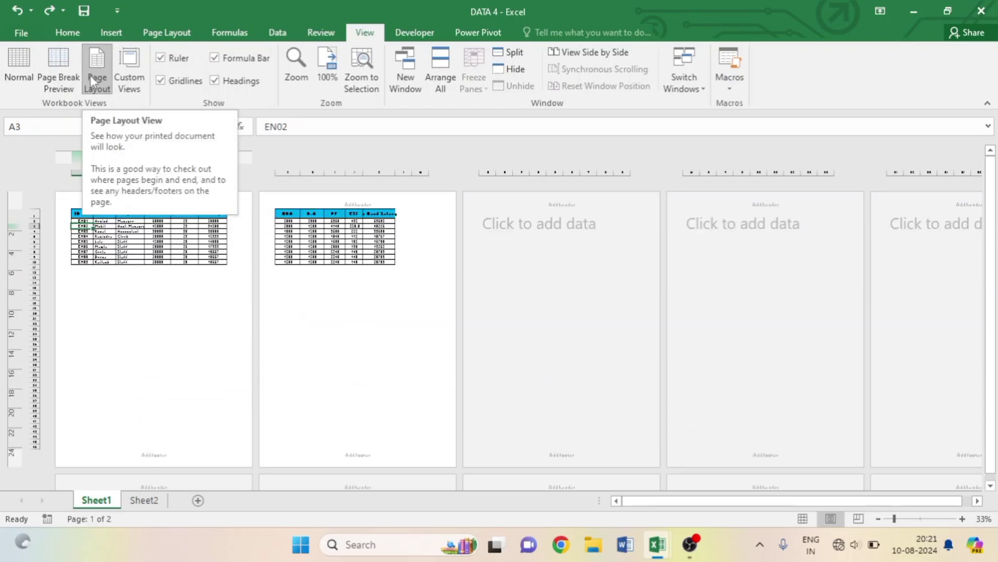
- Scale the sheet to fit 1 page wide and 1 page tall and check it in the print preview
{"action": "left_click", "coordinate": [150, 36]}
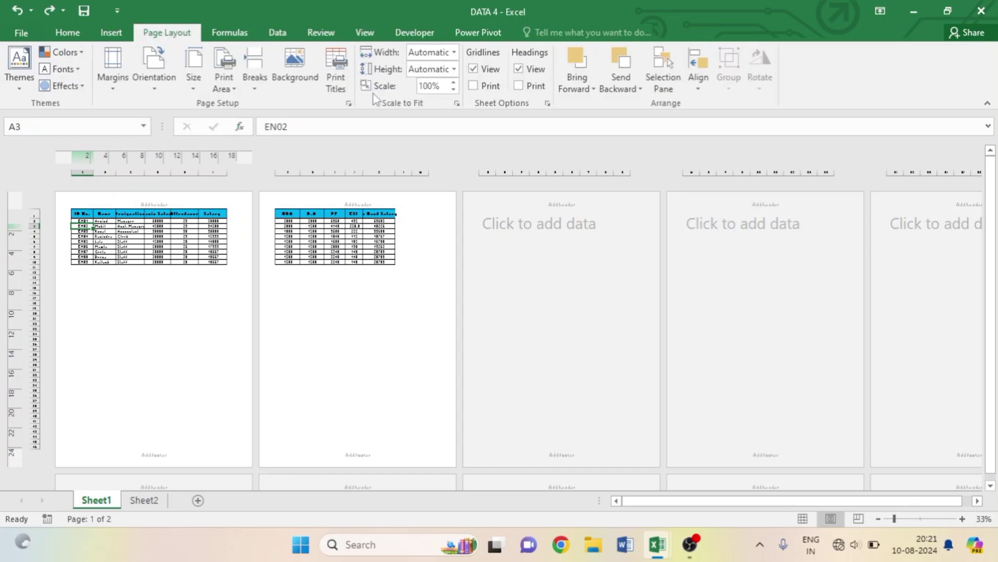
{"action": "left_click", "coordinate": [454, 52]}
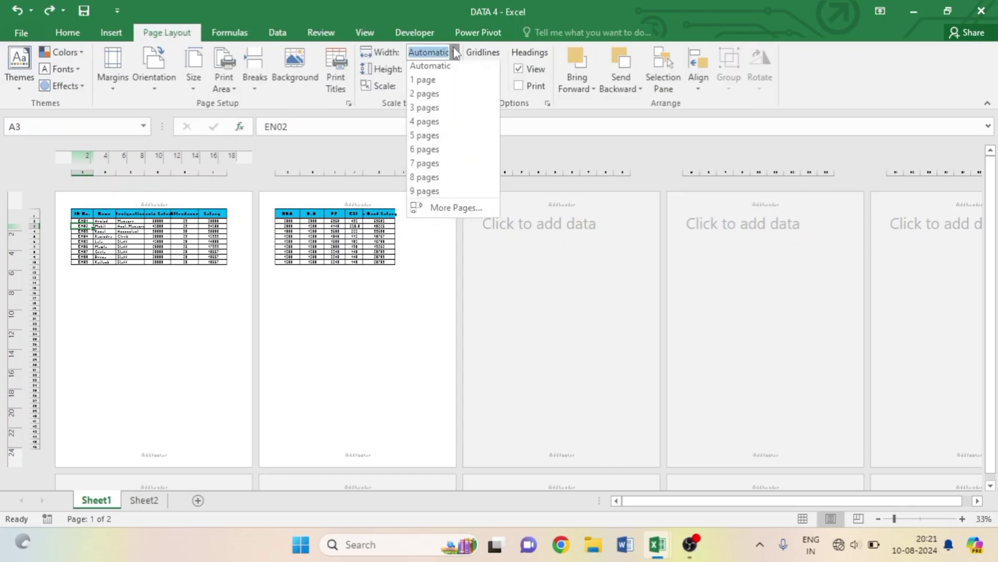
{"action": "left_click", "coordinate": [437, 80]}
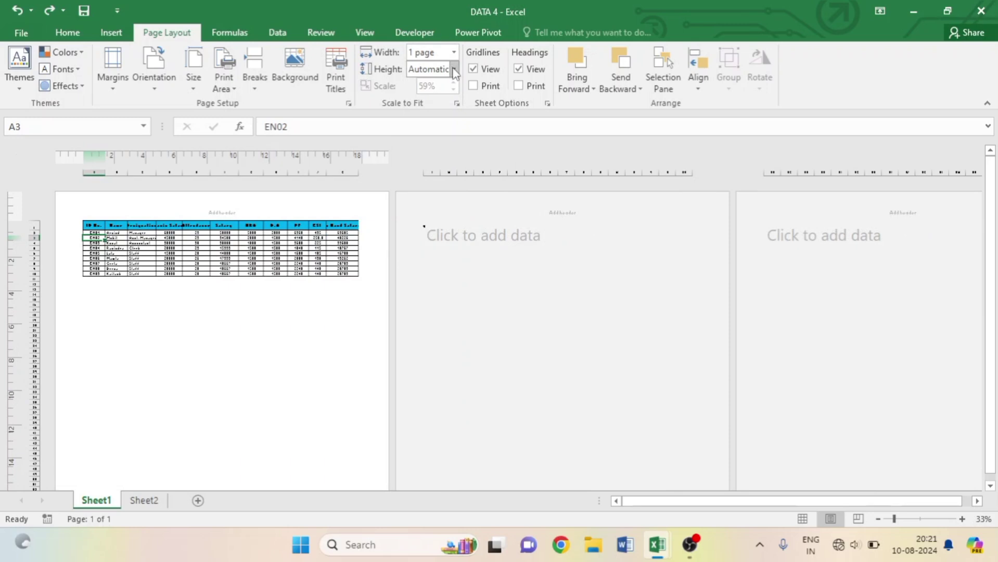
{"action": "left_click", "coordinate": [454, 70]}
{"action": "left_click", "coordinate": [431, 100]}
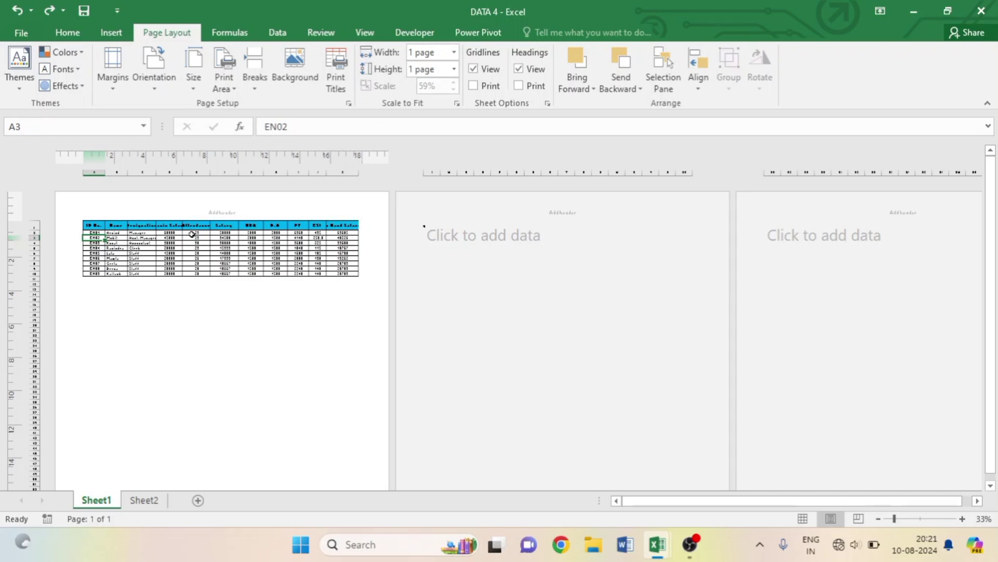
{"action": "key", "text": "ctrl+p"}
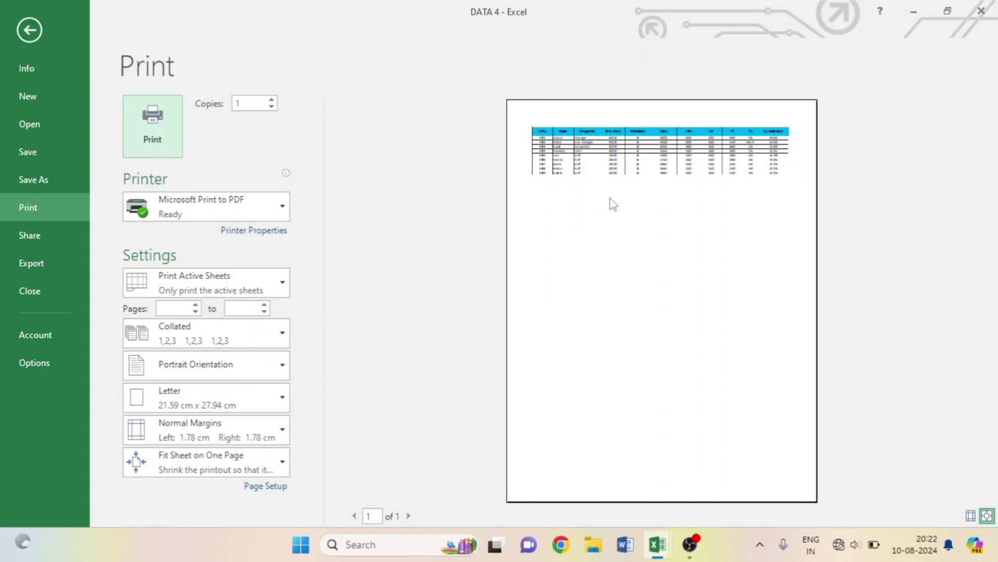
{"action": "key", "text": "Escape"}
- Reset the print scaling width and height to Automatic and return the sheet to Normal view
{"action": "left_click", "coordinate": [453, 52]}
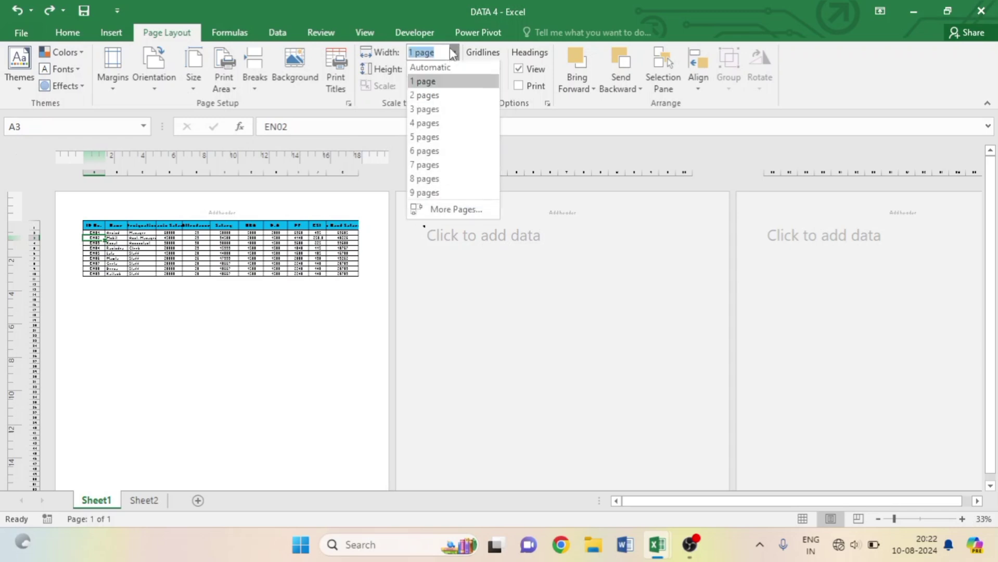
{"action": "left_click", "coordinate": [446, 67]}
{"action": "left_click", "coordinate": [453, 70]}
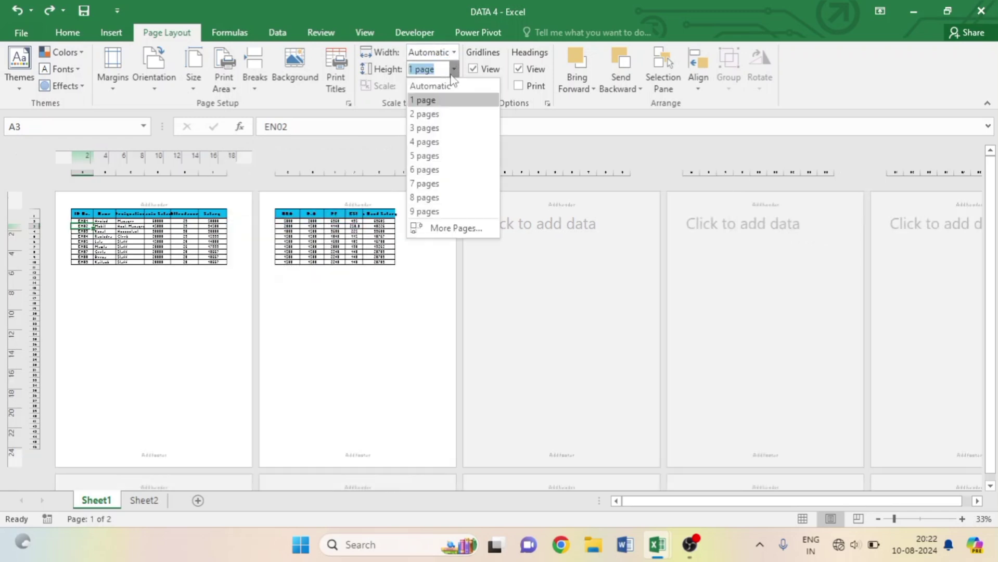
{"action": "left_click", "coordinate": [442, 86]}
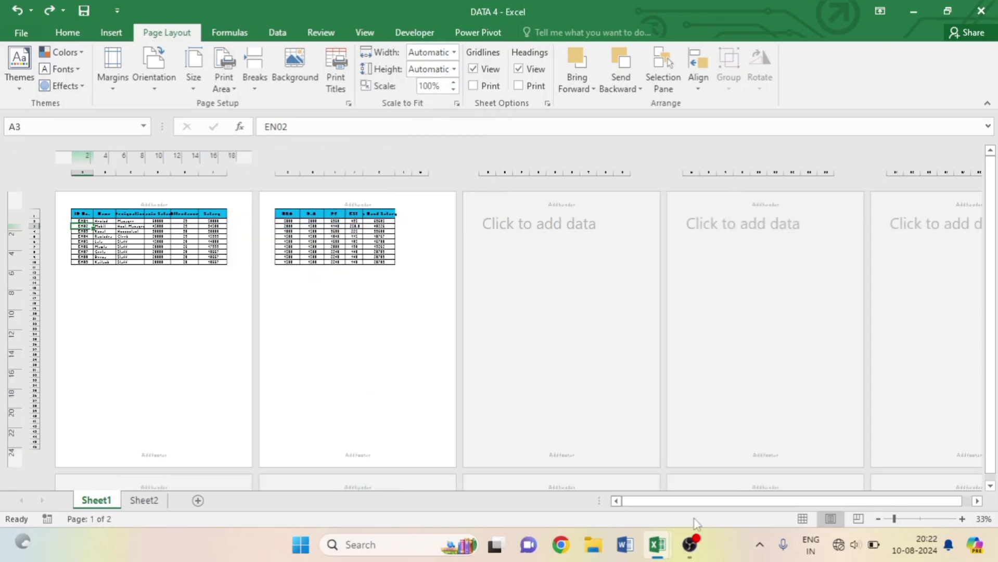
{"action": "left_click", "coordinate": [365, 32]}
{"action": "left_click", "coordinate": [20, 60]}
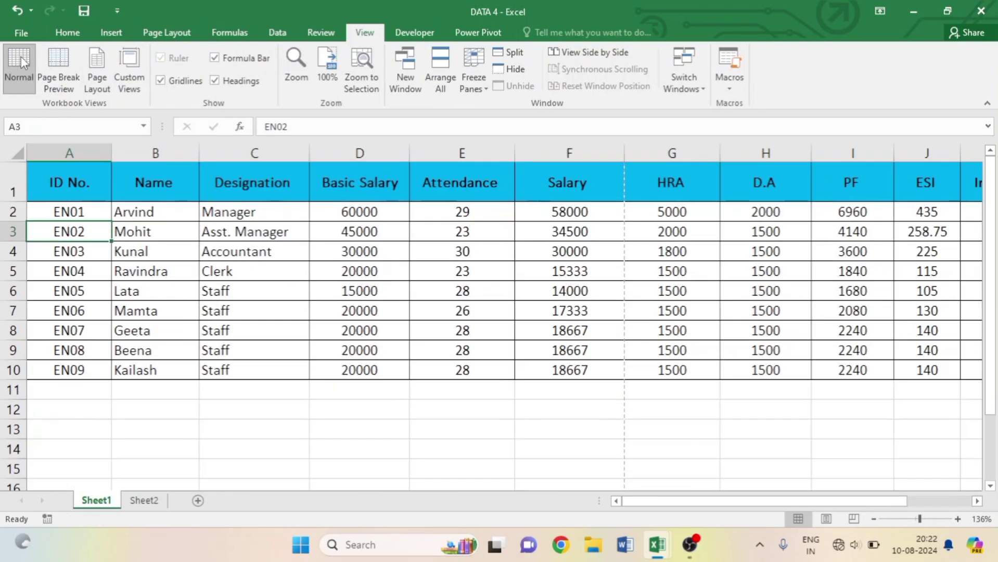
- Select the row 3 record across A3:K3 on Sheet1 and save a custom view named 123 with print and hidden-row settings included
{"action": "left_click", "coordinate": [364, 291]}
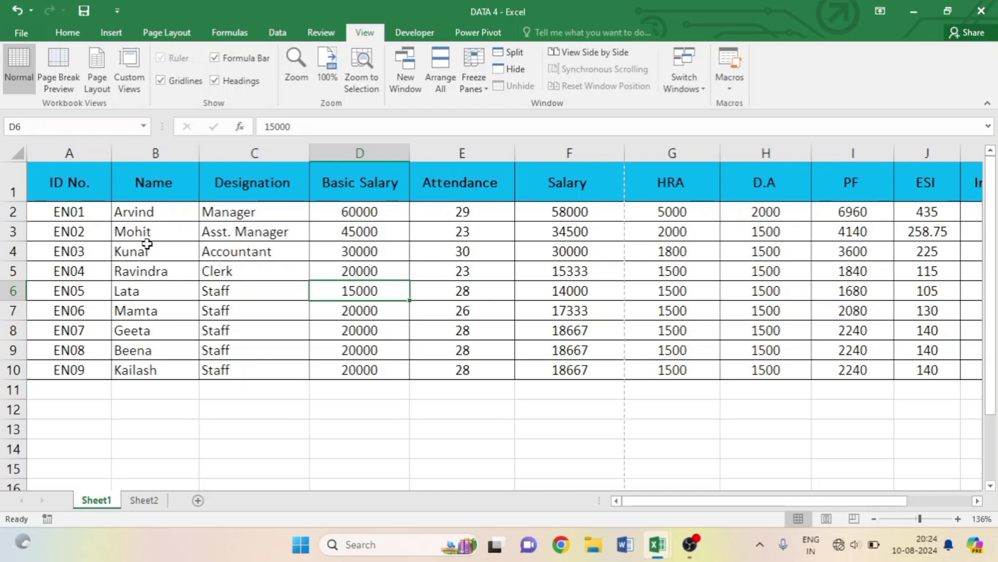
{"action": "left_click", "coordinate": [62, 231]}
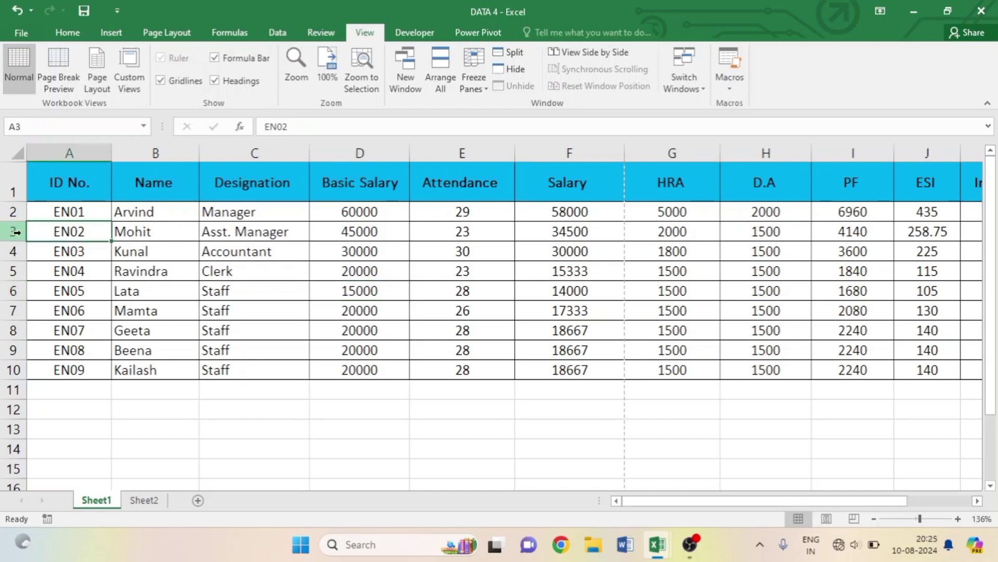
{"action": "left_click", "coordinate": [16, 231]}
{"action": "left_click", "coordinate": [49, 229]}
{"action": "key", "text": "ctrl+shift+Right"}
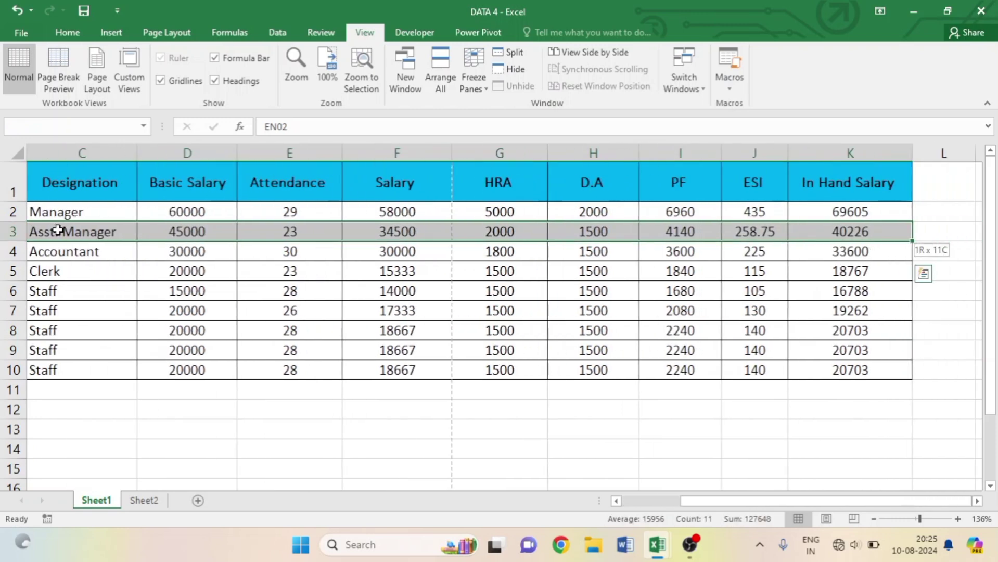
{"action": "left_click_drag", "start_coordinate": [760, 501], "coordinate": [702, 500]}
{"action": "left_click", "coordinate": [127, 82]}
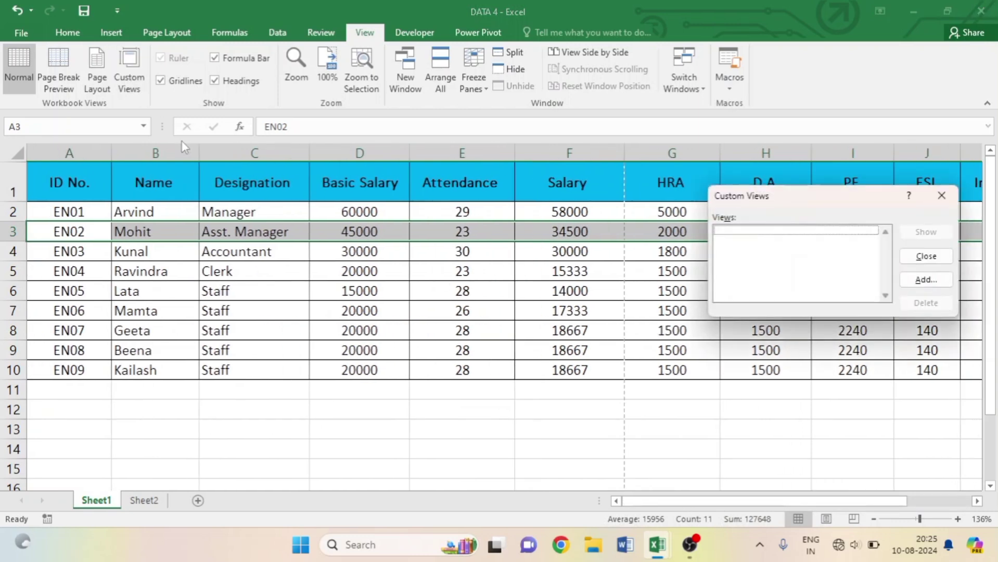
{"action": "left_click", "coordinate": [926, 279]}
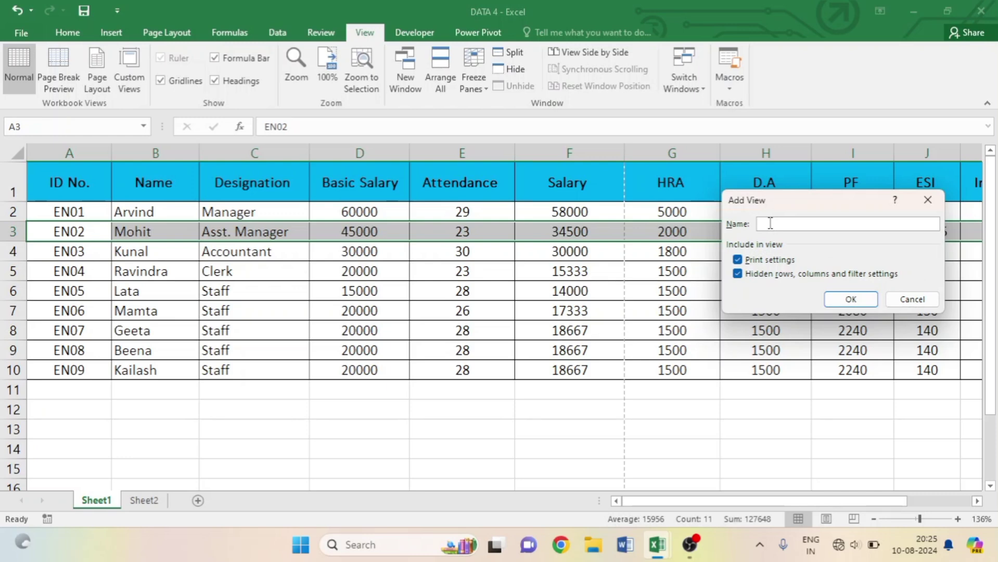
{"action": "left_click", "coordinate": [857, 301]}
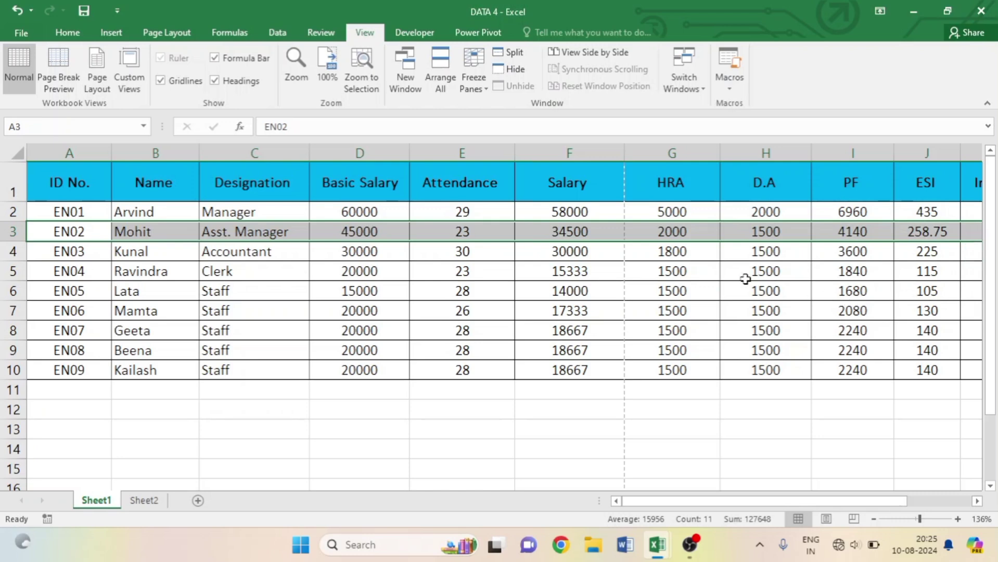
- Select cell B6 and show the saved custom view 123 to bring back its selection
{"action": "left_click", "coordinate": [173, 286]}
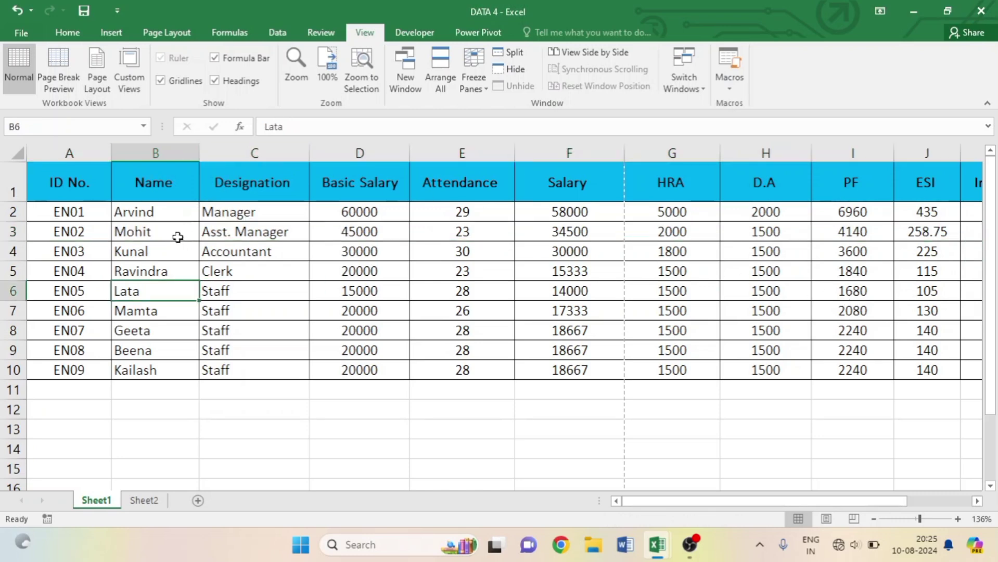
{"action": "left_click", "coordinate": [129, 78]}
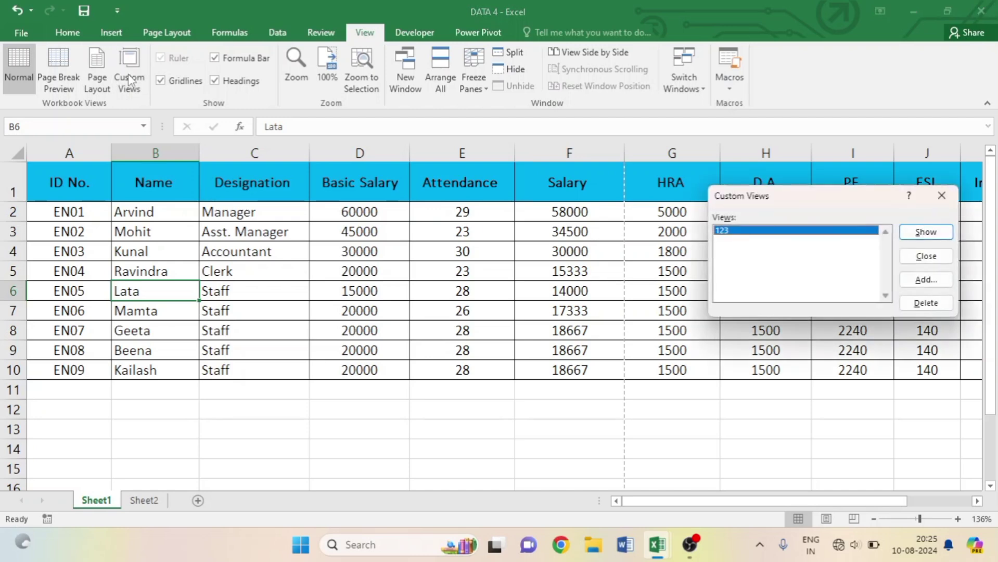
{"action": "left_click", "coordinate": [921, 230]}
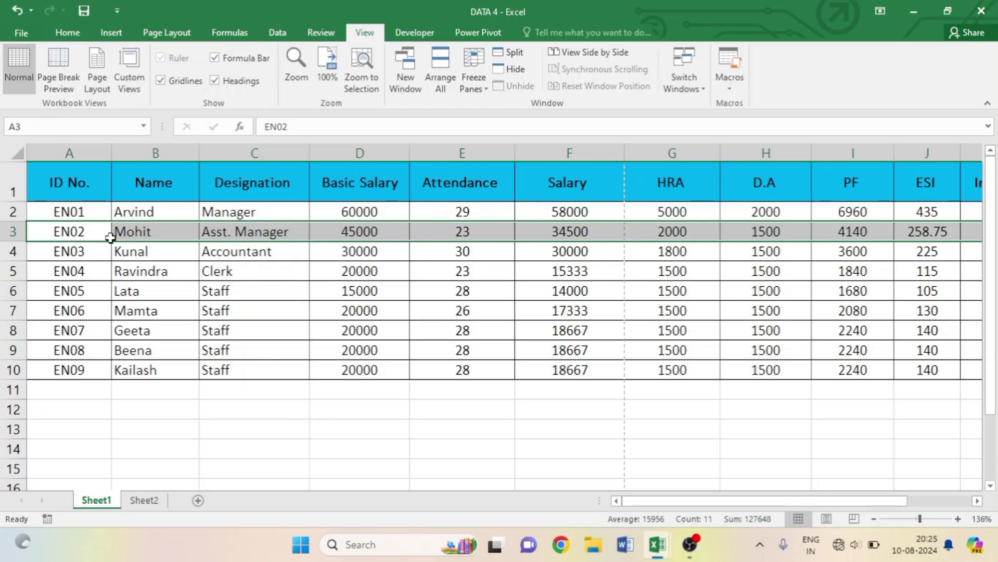
- Set the selected row 3 record as the print area and check it in the print preview
{"action": "left_click", "coordinate": [166, 32]}
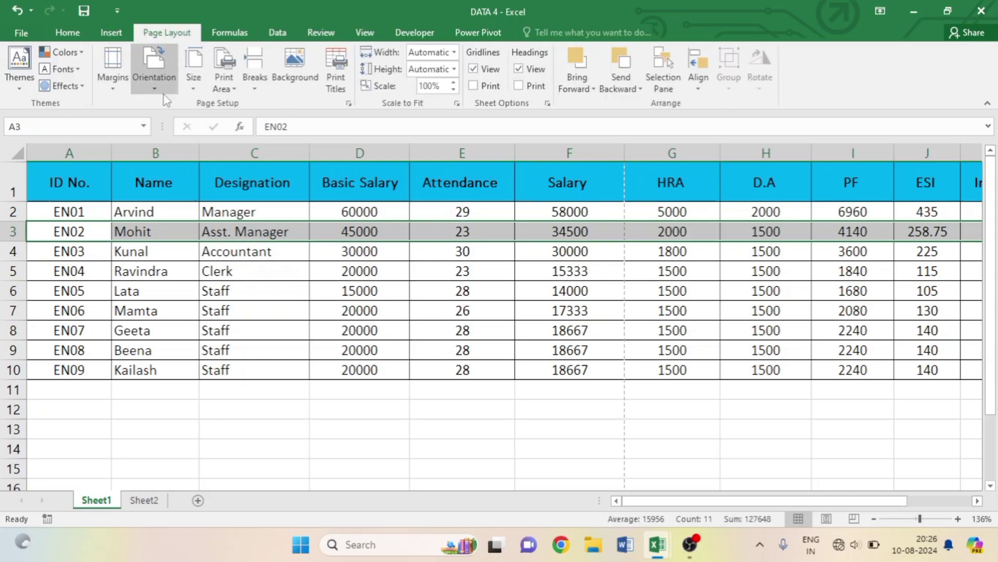
{"action": "left_click", "coordinate": [224, 83]}
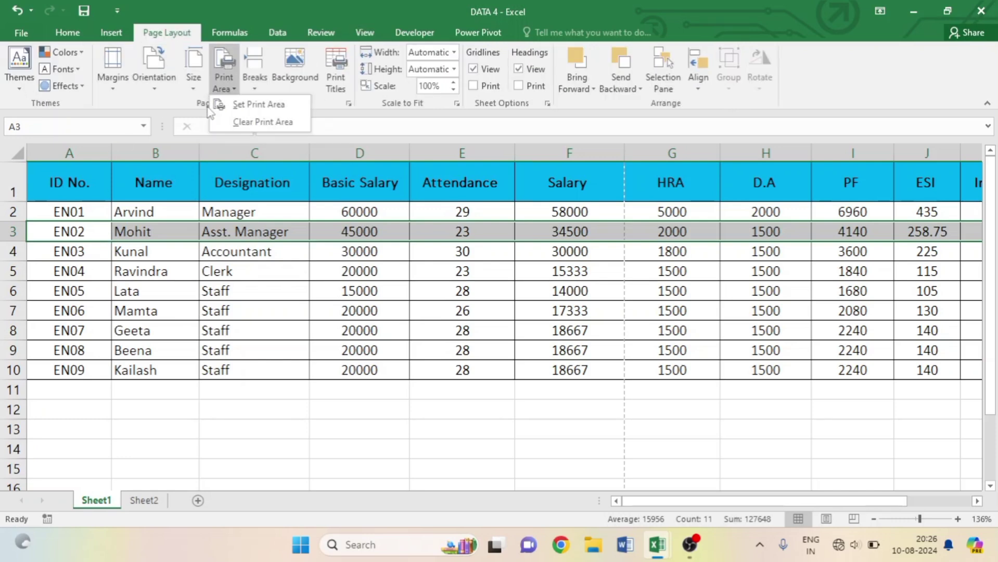
{"action": "left_click", "coordinate": [243, 107]}
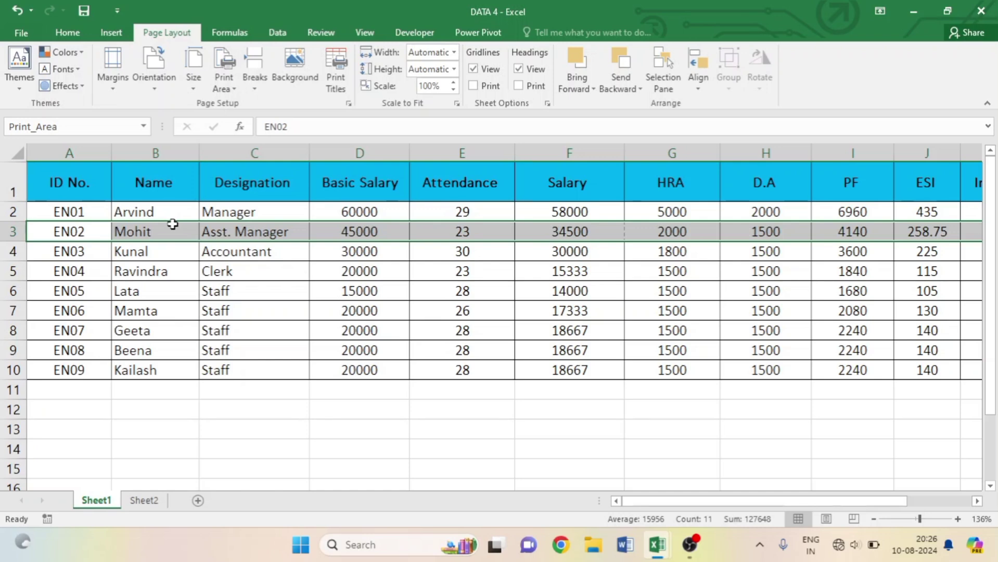
{"action": "key", "text": "ctrl+p"}
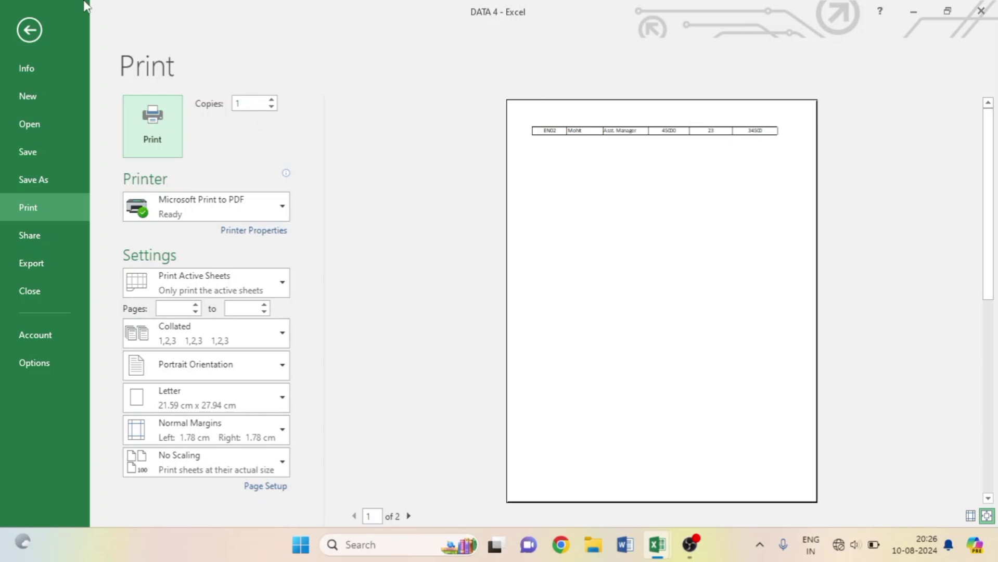
{"action": "left_click", "coordinate": [22, 25]}
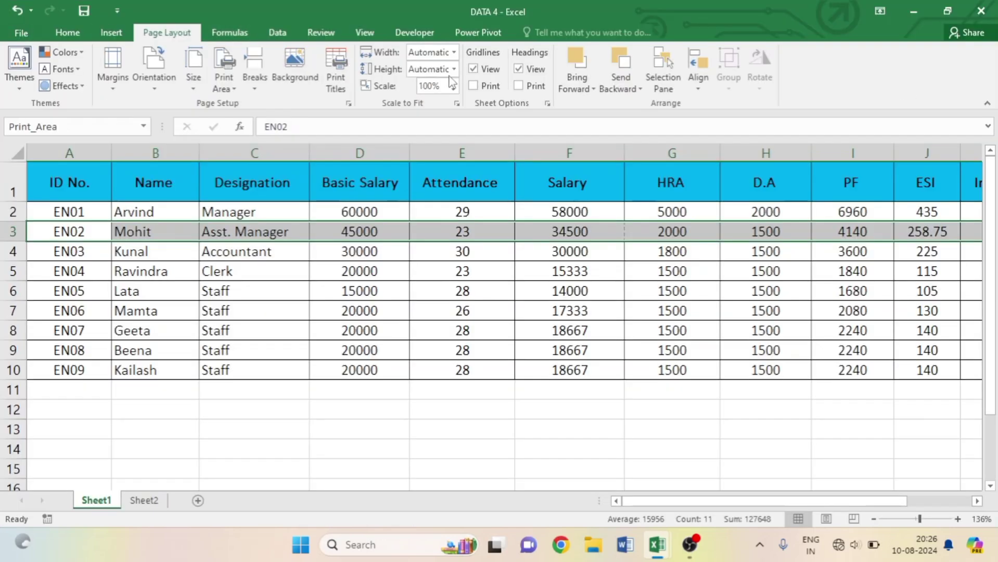
- Scale the print area to fit 1 page wide and 1 page tall and check the print preview
{"action": "left_click", "coordinate": [455, 53]}
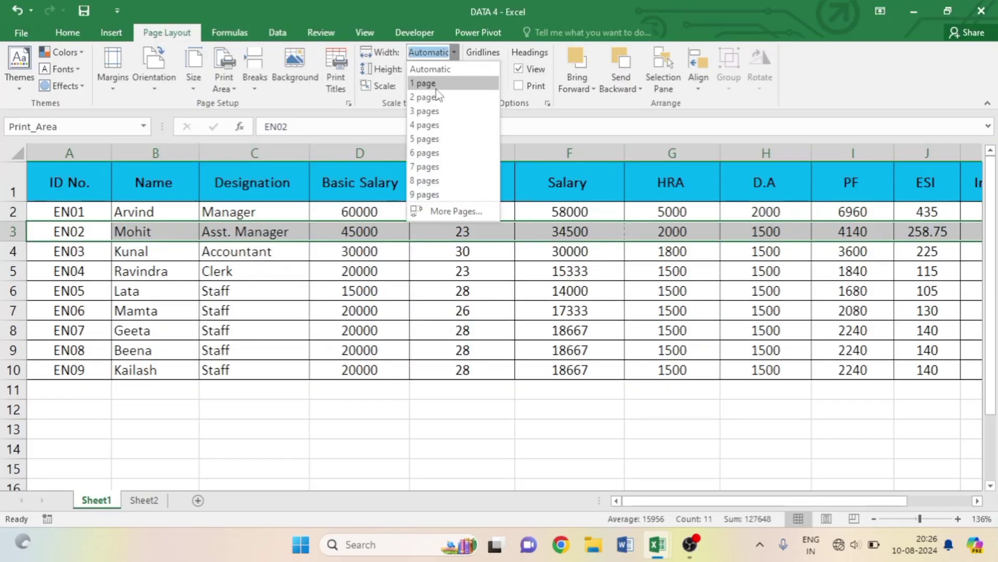
{"action": "left_click", "coordinate": [427, 82]}
{"action": "left_click", "coordinate": [455, 69]}
{"action": "left_click", "coordinate": [436, 98]}
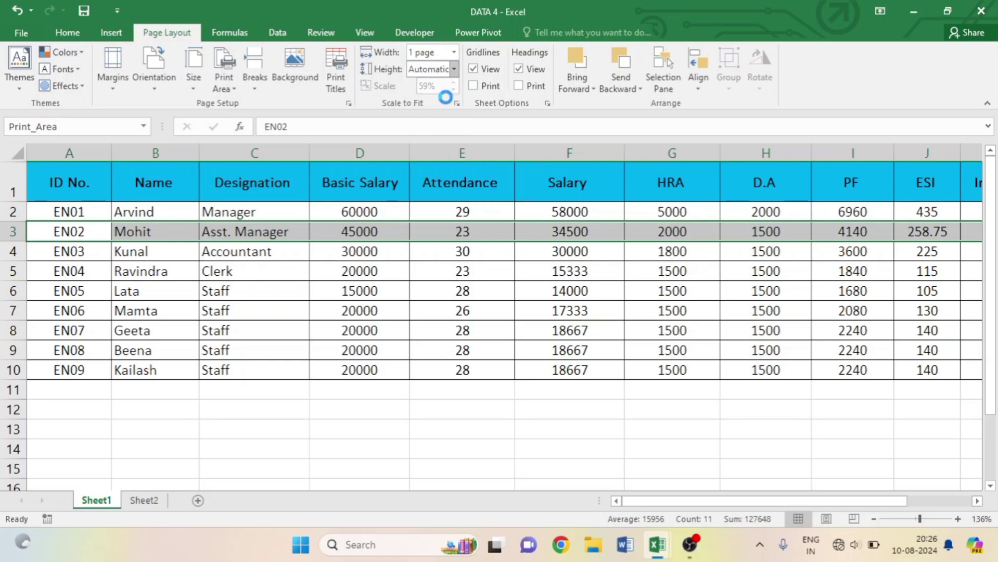
{"action": "key", "text": "ctrl+p"}
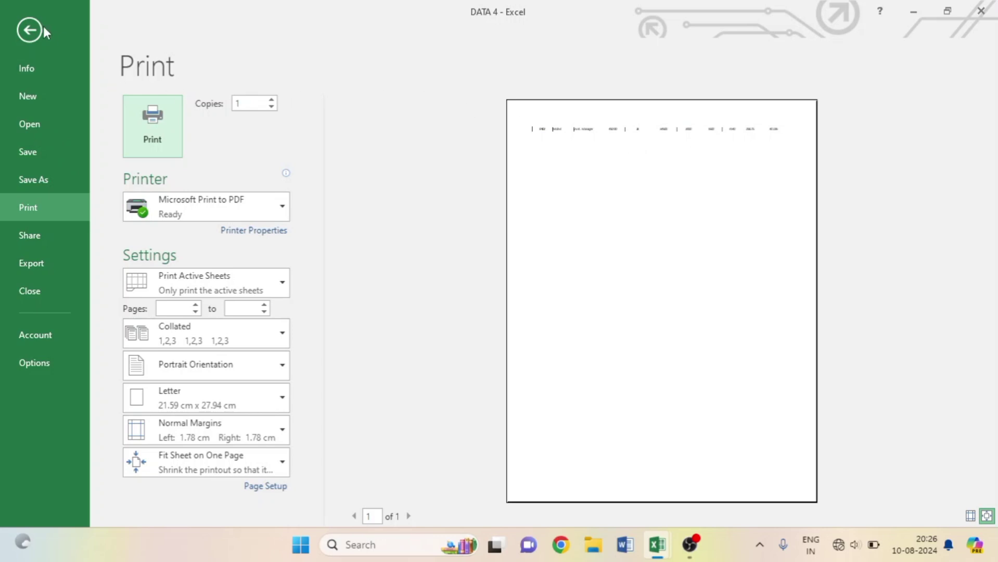
{"action": "left_click", "coordinate": [30, 29]}
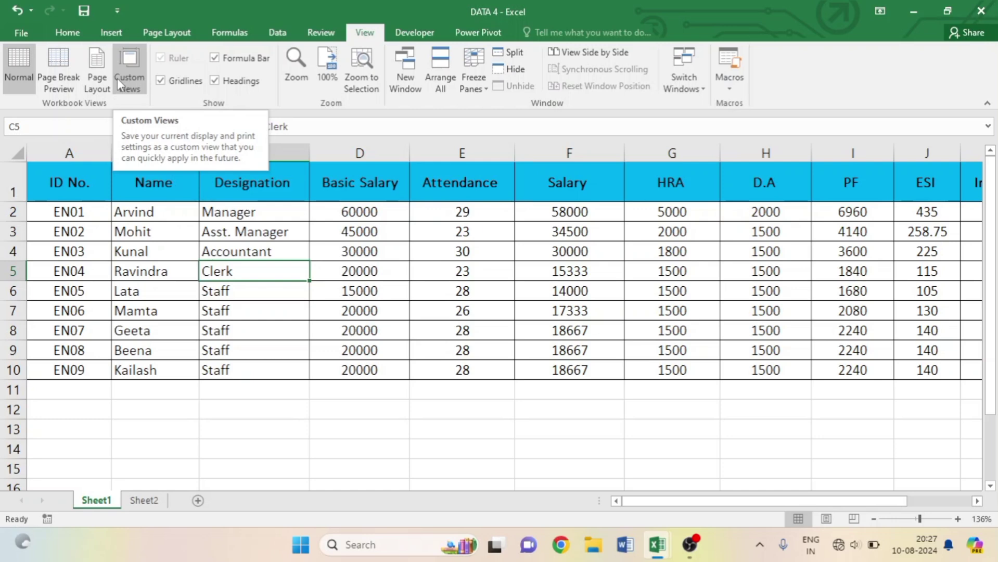
- Delete the custom view 123 from the workbook
{"action": "left_click", "coordinate": [117, 79]}
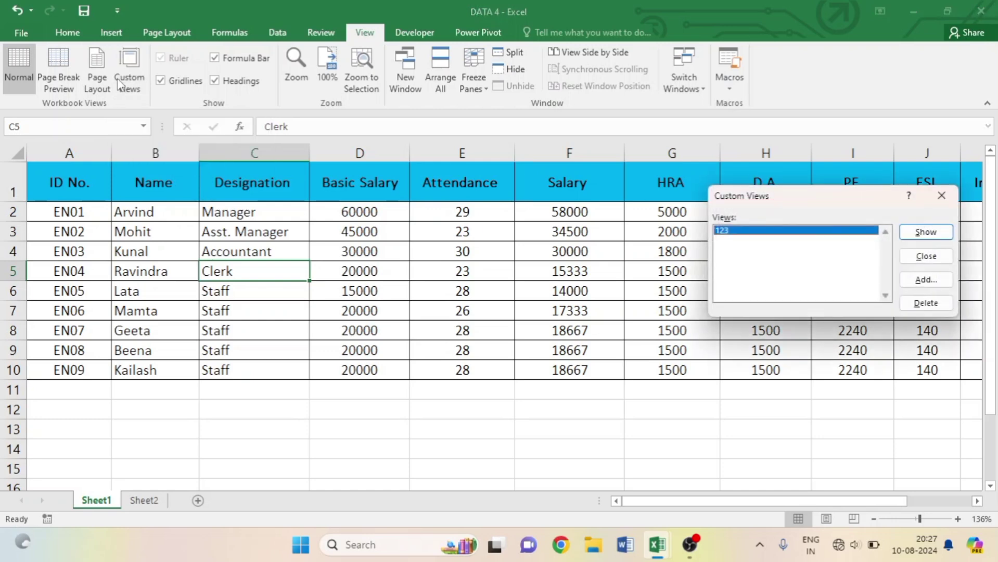
{"action": "left_click", "coordinate": [926, 303]}
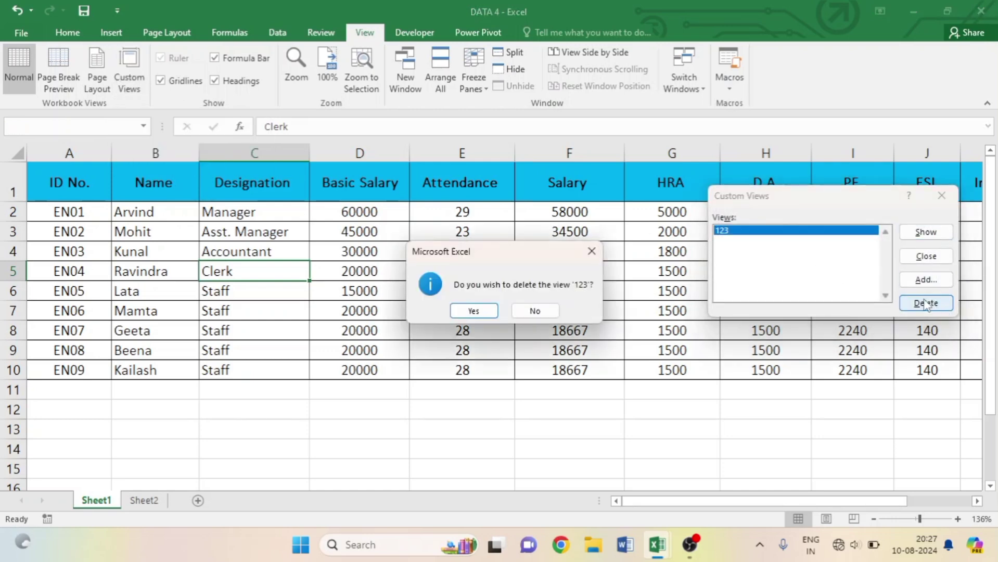
{"action": "left_click", "coordinate": [475, 308]}
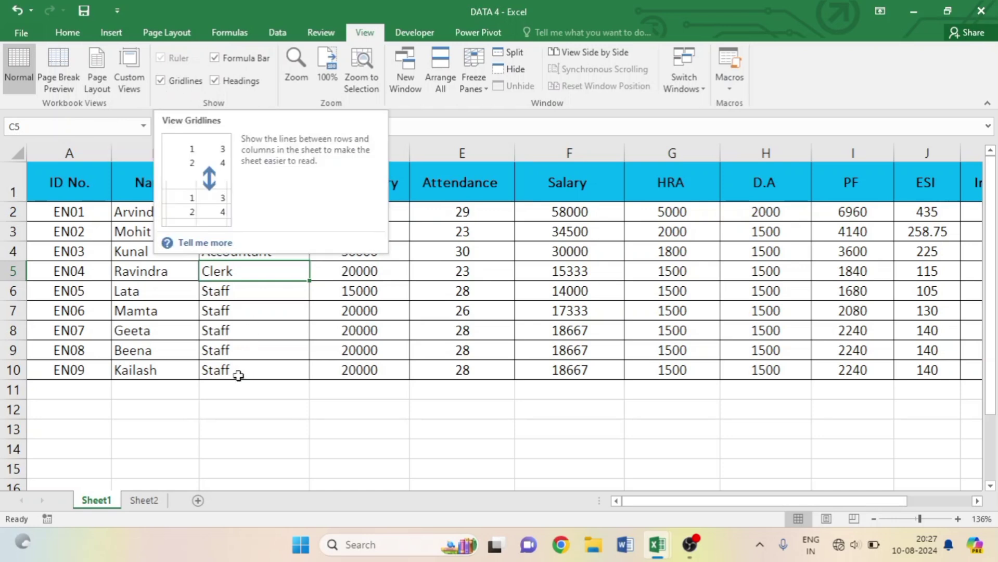
- Switch to Sheet2, zoom in to 208% and select a few cells, ending on D1, to point out the gridlines
{"action": "left_click", "coordinate": [135, 503]}
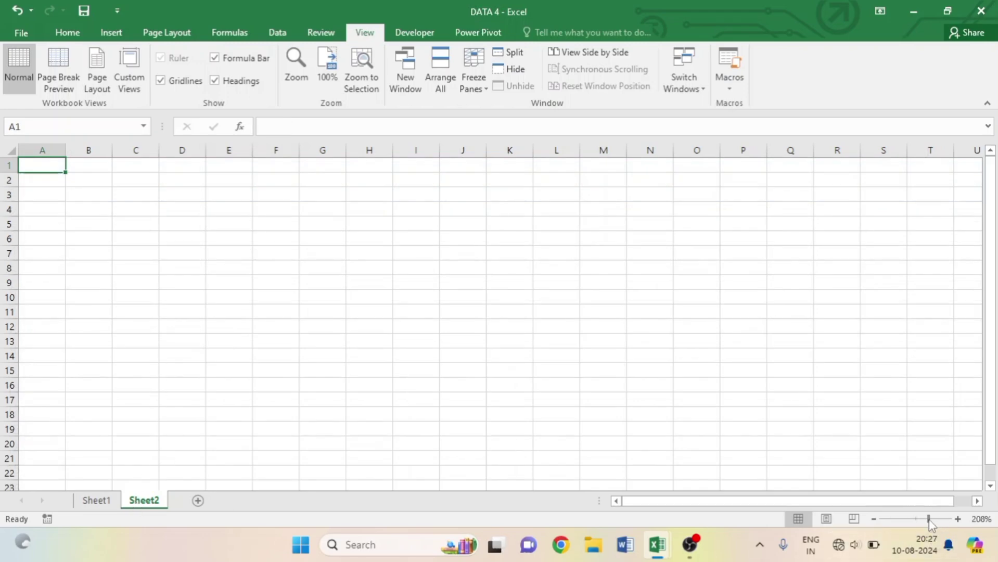
{"action": "left_click", "coordinate": [928, 518]}
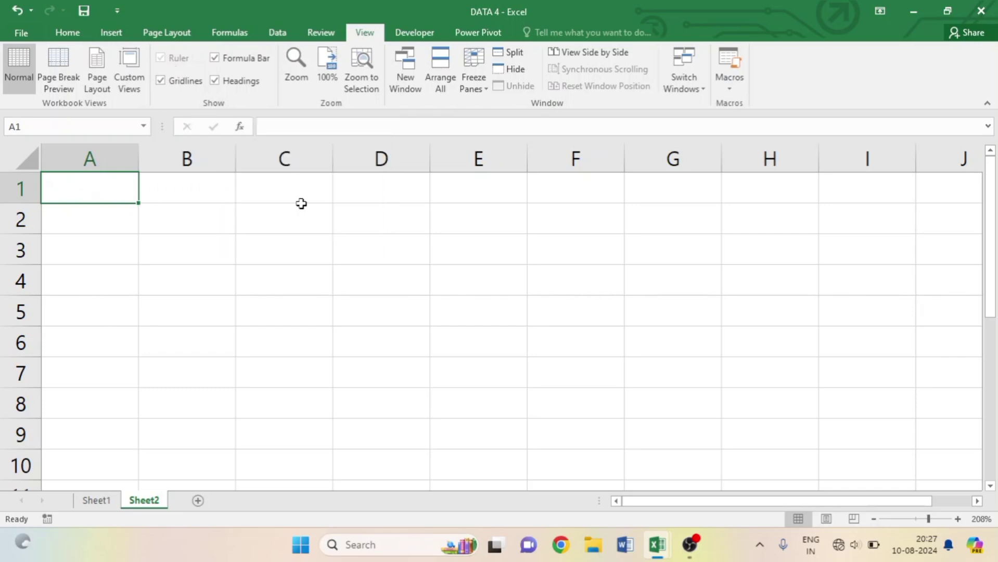
{"action": "left_click", "coordinate": [397, 220]}
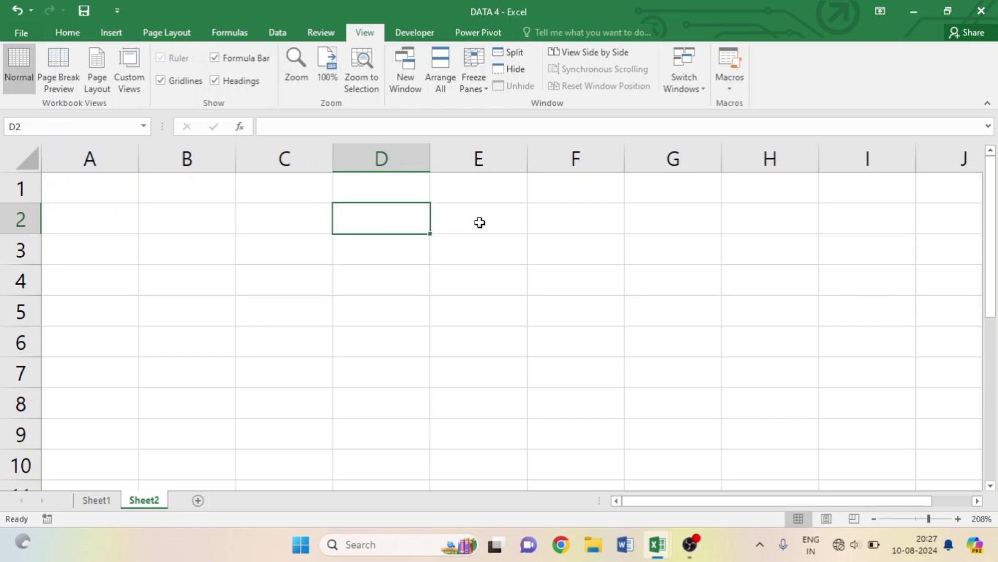
{"action": "left_click", "coordinate": [479, 223]}
{"action": "left_click", "coordinate": [364, 192]}
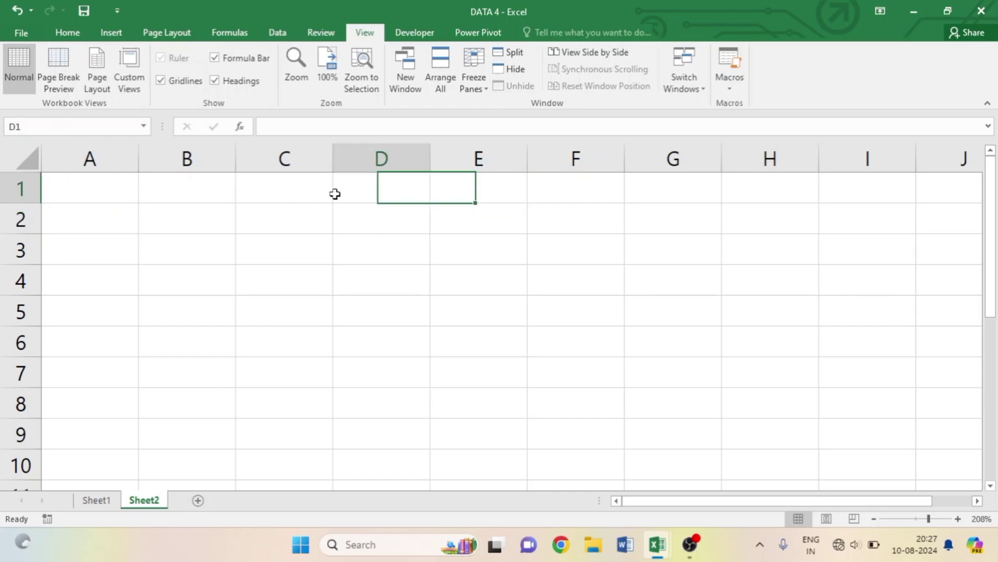
- Hide the gridlines on Sheet2, select a few cells on the blank grid ending at F3, and show the gridlines again
{"action": "left_click", "coordinate": [161, 81]}
{"action": "left_click", "coordinate": [183, 321]}
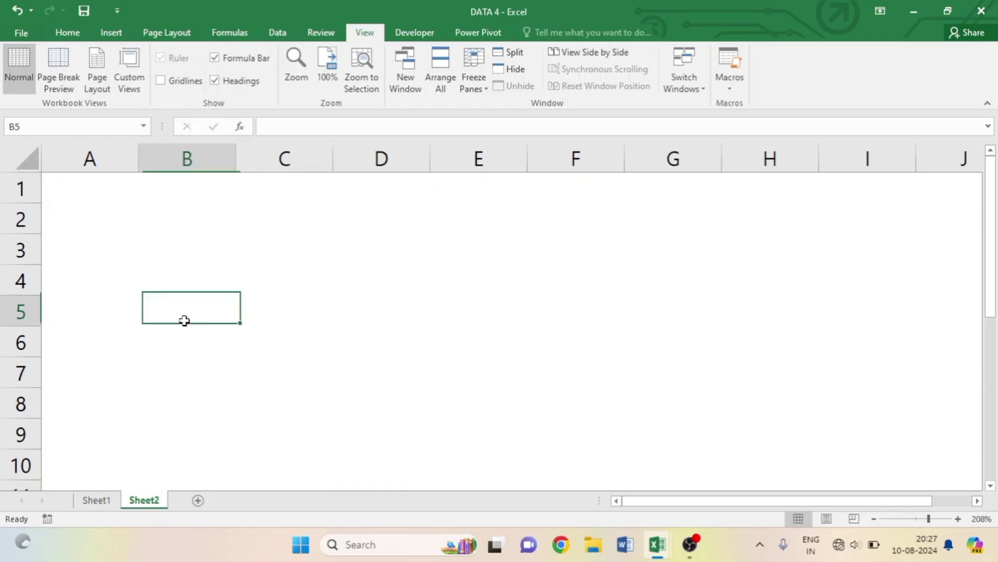
{"action": "left_click", "coordinate": [524, 324]}
{"action": "left_click", "coordinate": [598, 261]}
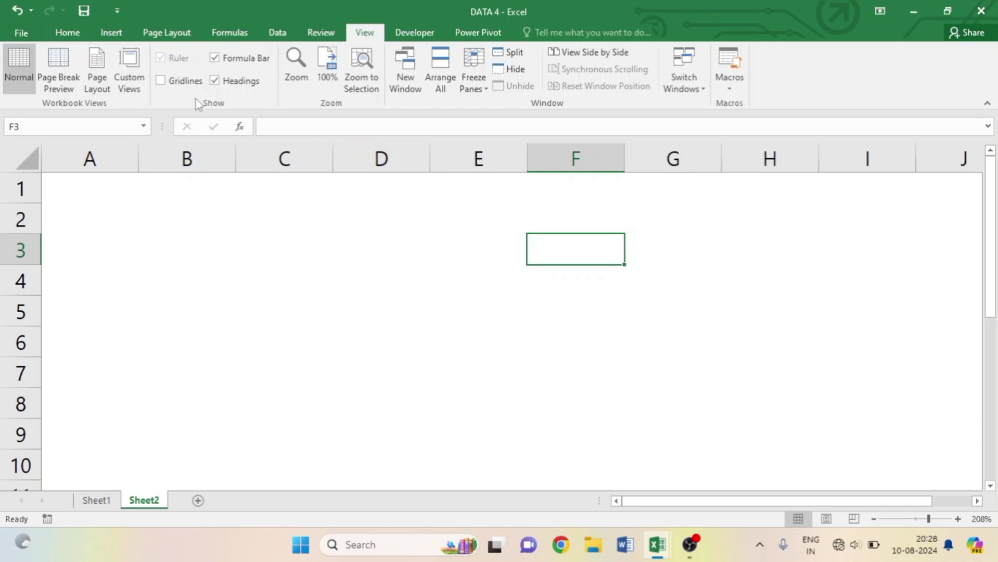
{"action": "left_click", "coordinate": [161, 81]}
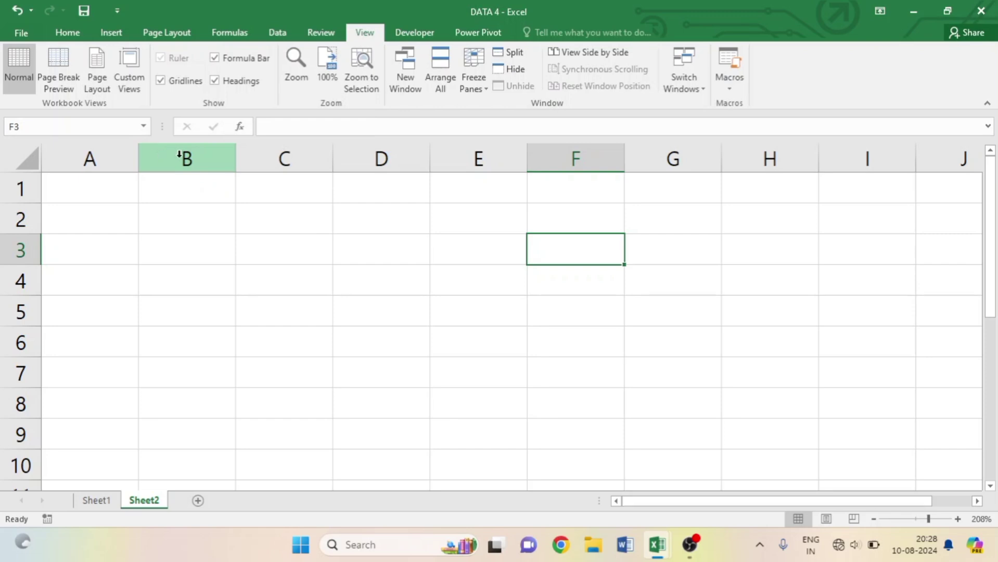
- Hide and restore the row and column headings on Sheet2, and do the same with the formula bar
{"action": "left_click", "coordinate": [214, 81]}
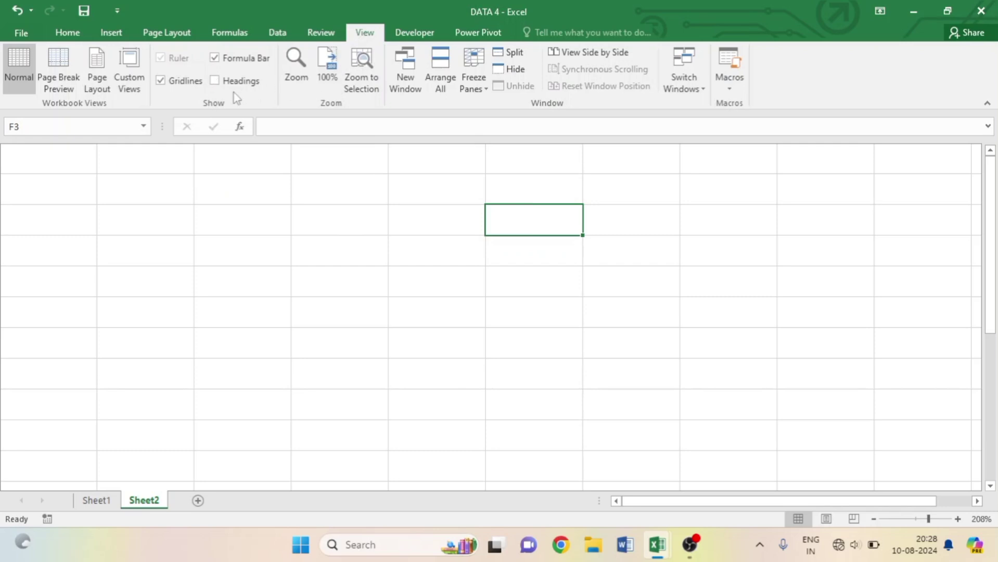
{"action": "left_click", "coordinate": [214, 81]}
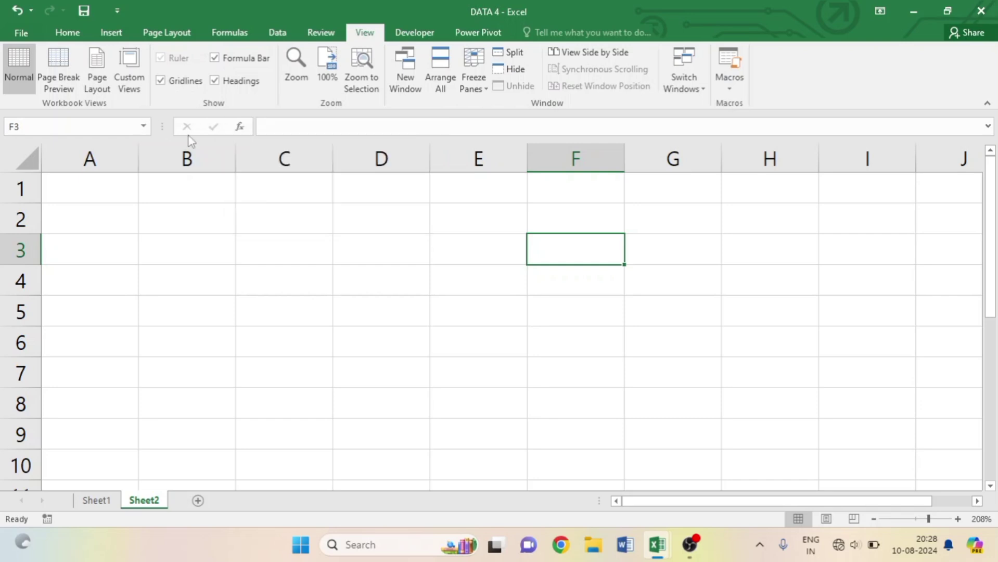
{"action": "left_click", "coordinate": [214, 59]}
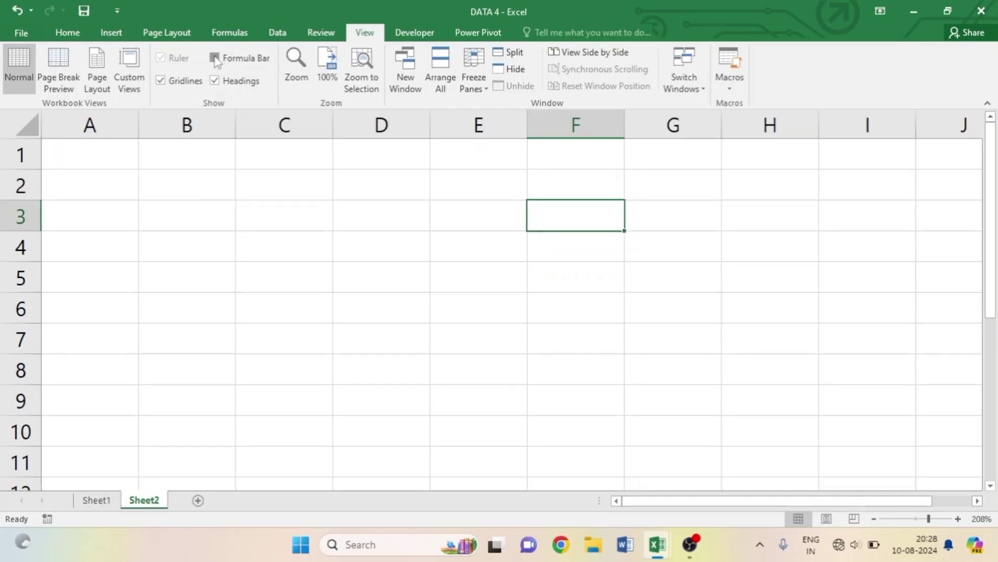
{"action": "left_click", "coordinate": [215, 58]}
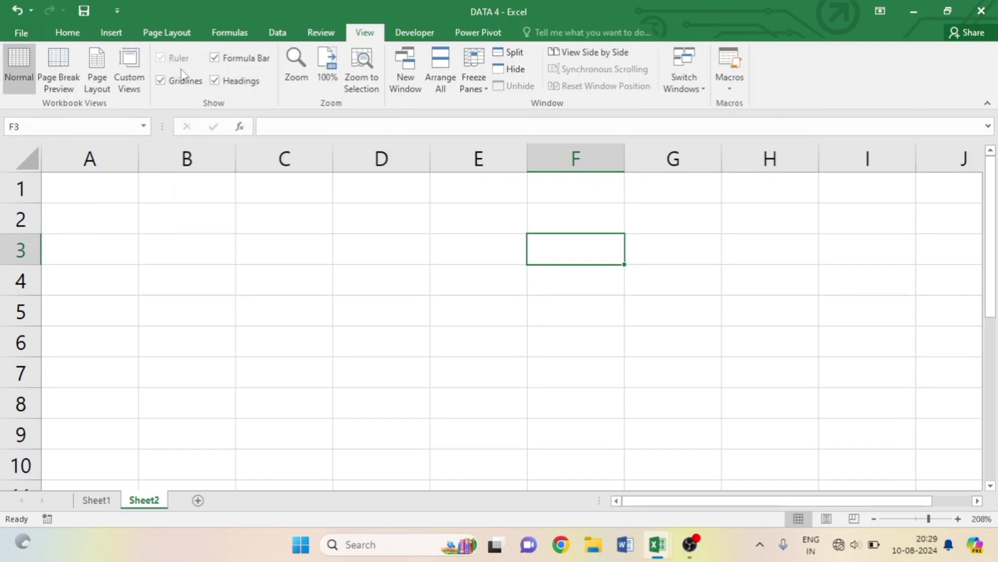
- Switch Sheet2 to Page Layout view and turn the ruler off and back on
{"action": "left_click", "coordinate": [98, 72]}
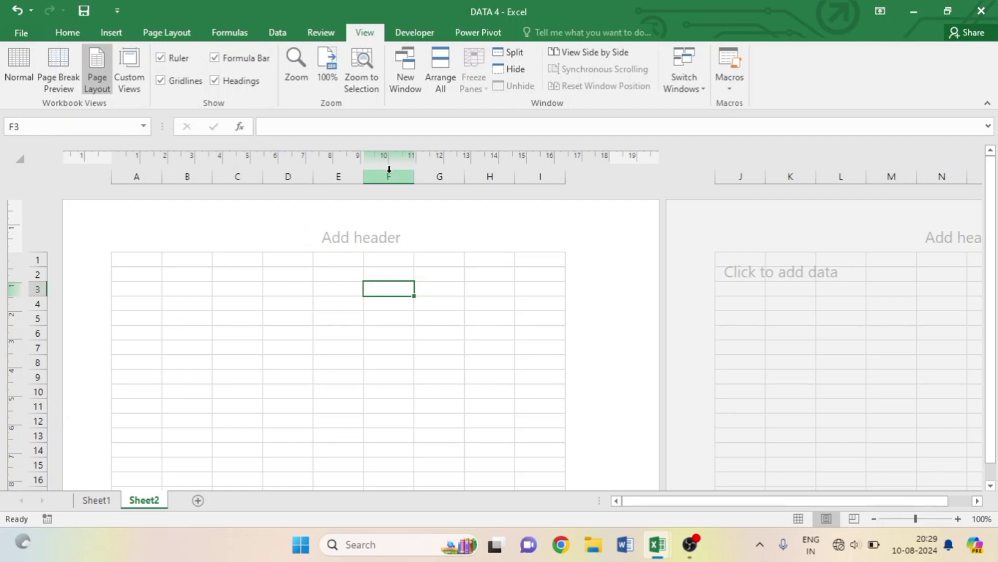
{"action": "left_click", "coordinate": [160, 57]}
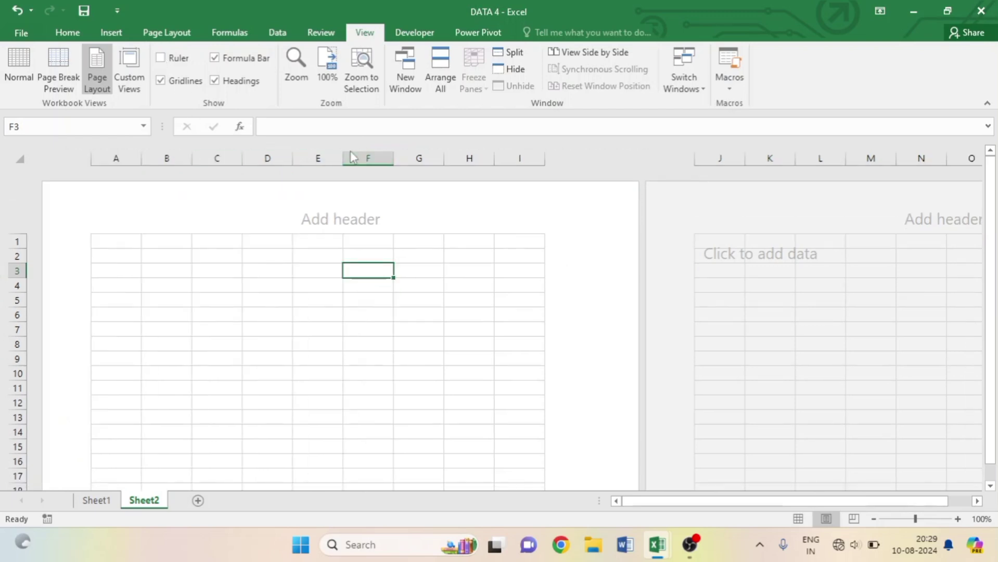
{"action": "left_click", "coordinate": [161, 58]}
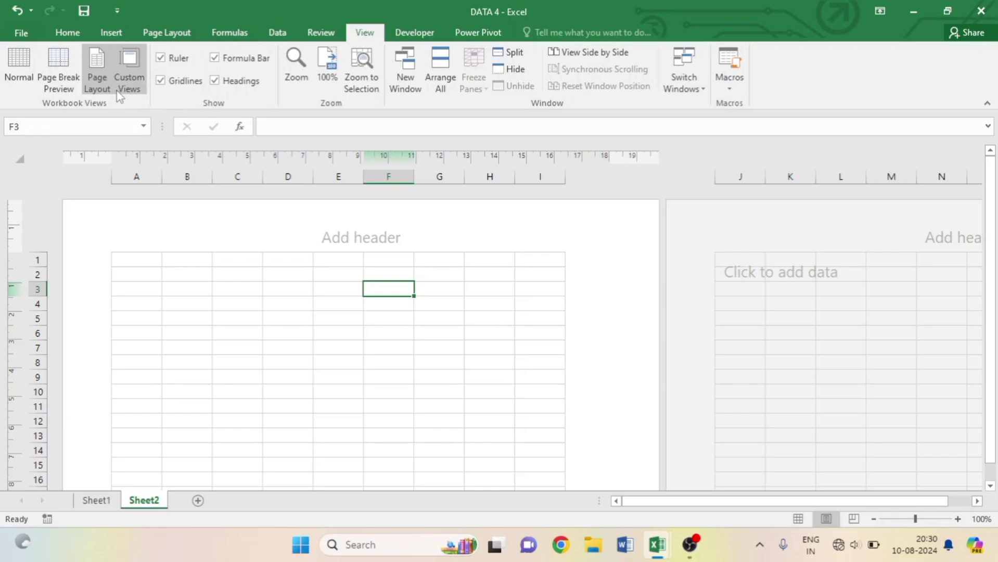
- Return Sheet2 to Normal view and set its zoom magnification to 200%
{"action": "left_click", "coordinate": [22, 64]}
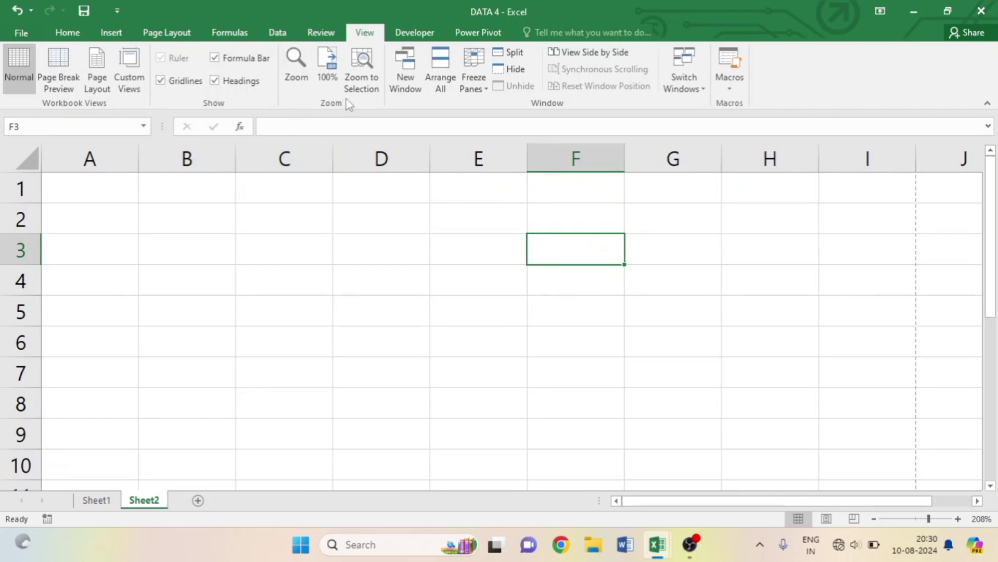
{"action": "left_click", "coordinate": [292, 70]}
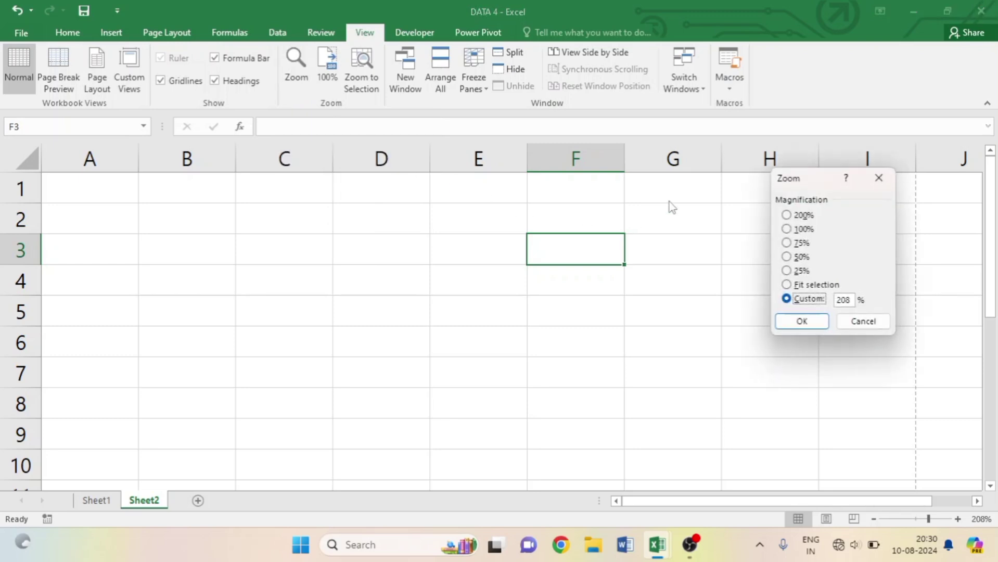
{"action": "left_click_drag", "start_coordinate": [793, 179], "coordinate": [602, 155]}
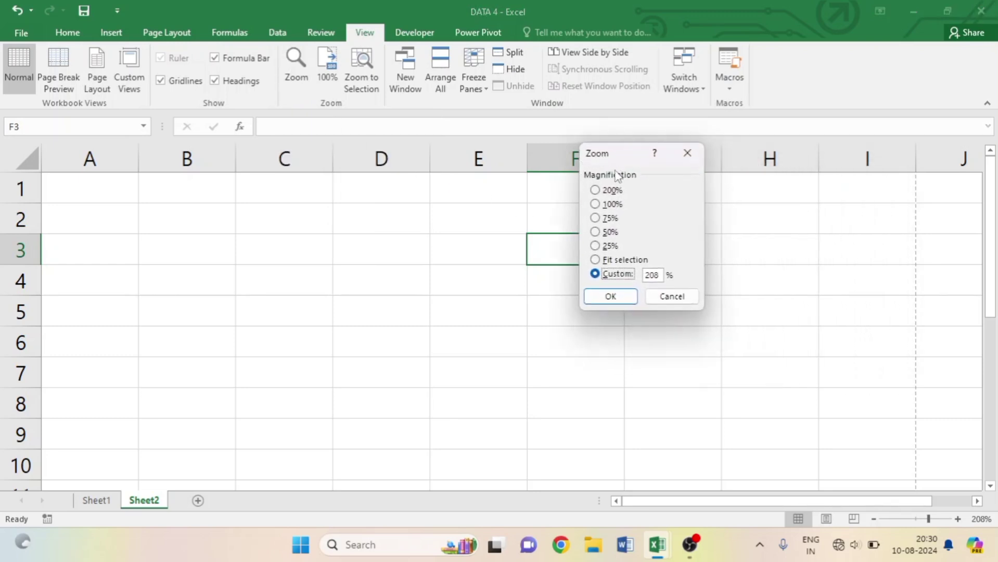
{"action": "left_click", "coordinate": [598, 191]}
{"action": "left_click", "coordinate": [610, 297]}
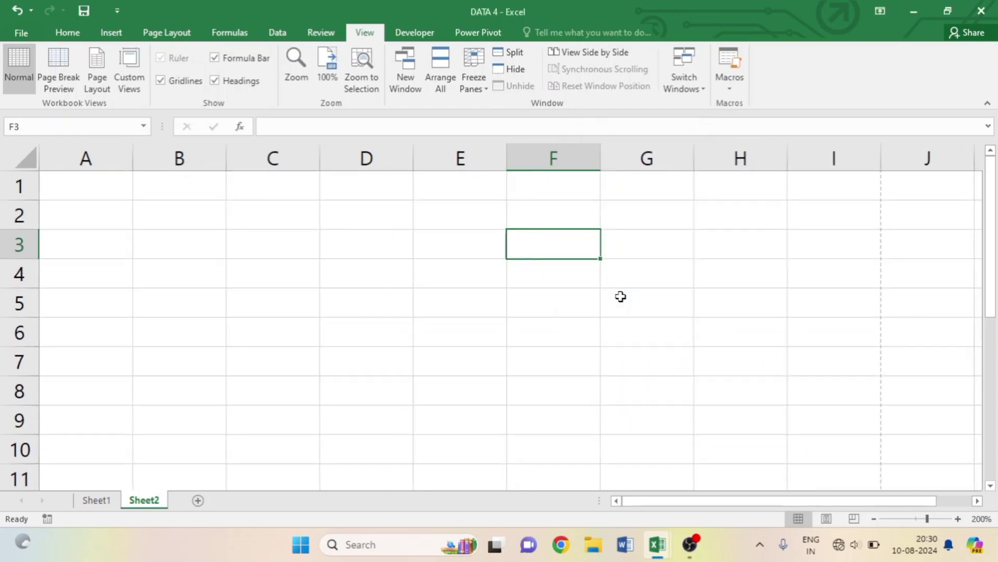
- Reduce Sheet2's zoom magnification to 75%, and reset it to 100%
{"action": "left_click", "coordinate": [302, 69]}
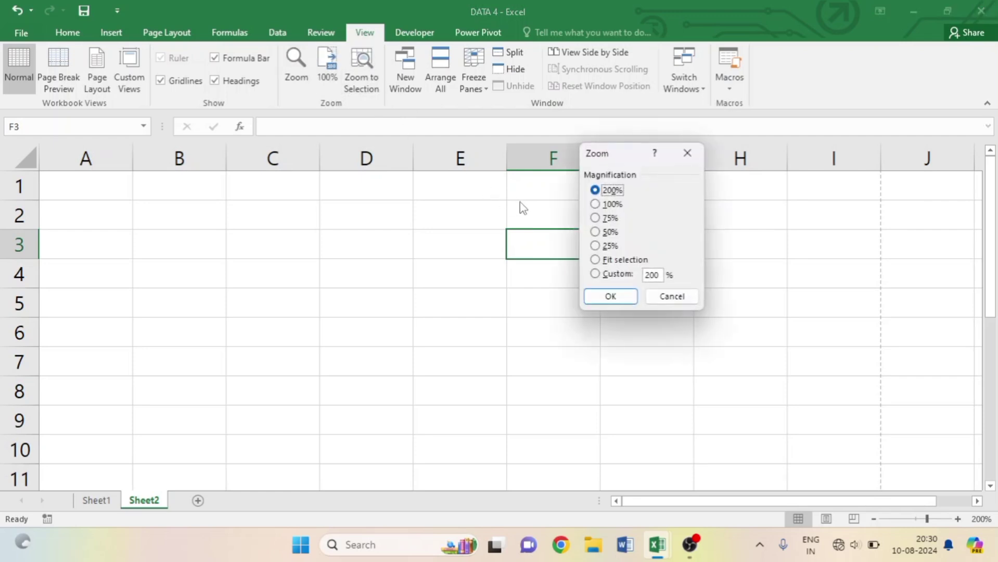
{"action": "left_click", "coordinate": [596, 218]}
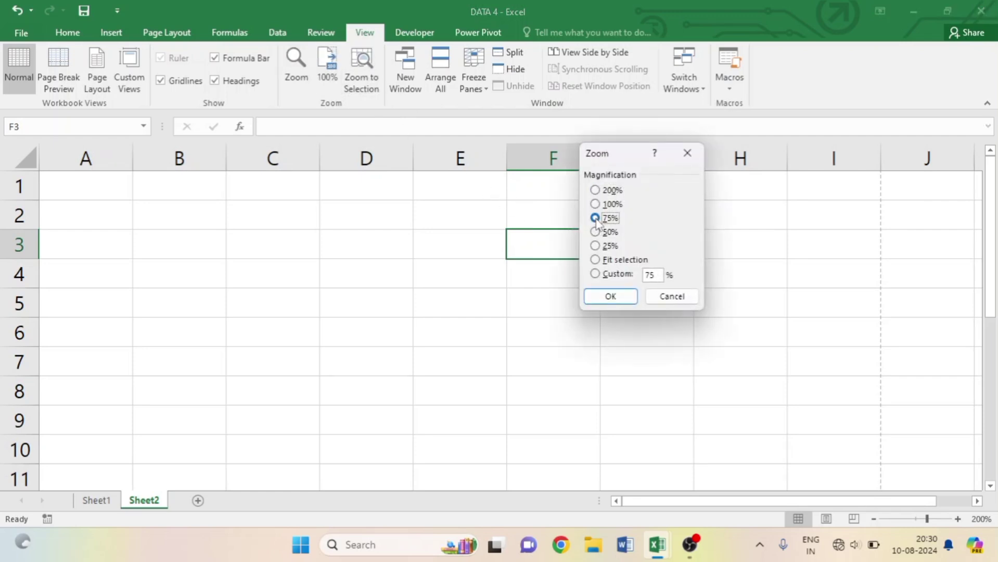
{"action": "left_click", "coordinate": [621, 303]}
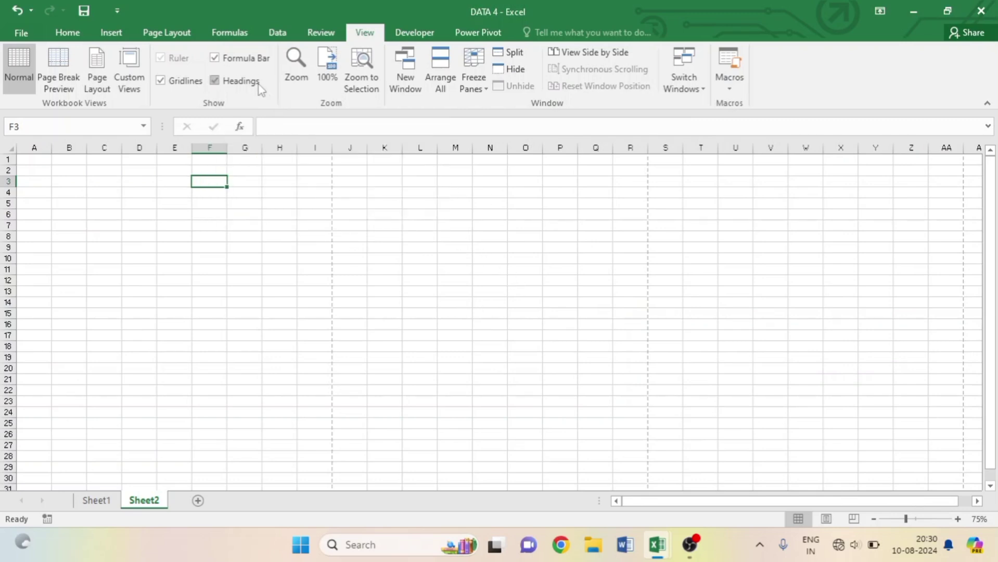
{"action": "left_click", "coordinate": [331, 78]}
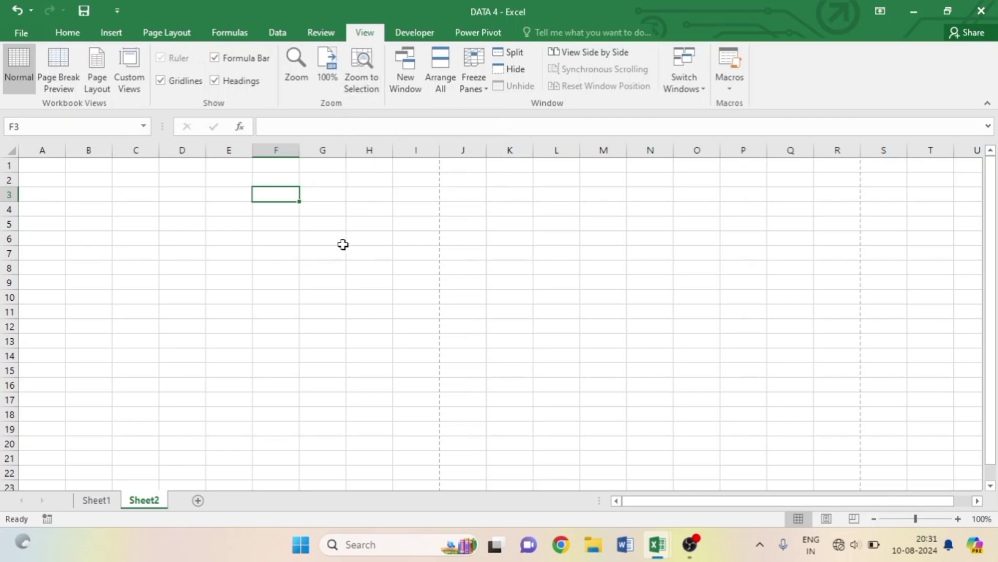
- On Sheet1, zoom to the selected range A1:D3, undo the zoom and select cell F4
{"action": "left_click", "coordinate": [86, 502]}
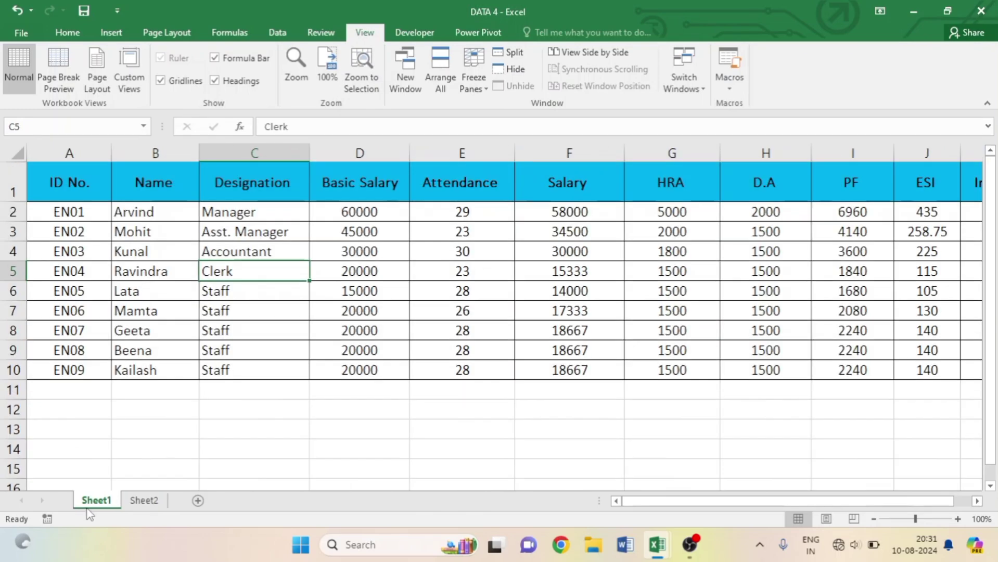
{"action": "left_click_drag", "start_coordinate": [55, 181], "coordinate": [326, 238]}
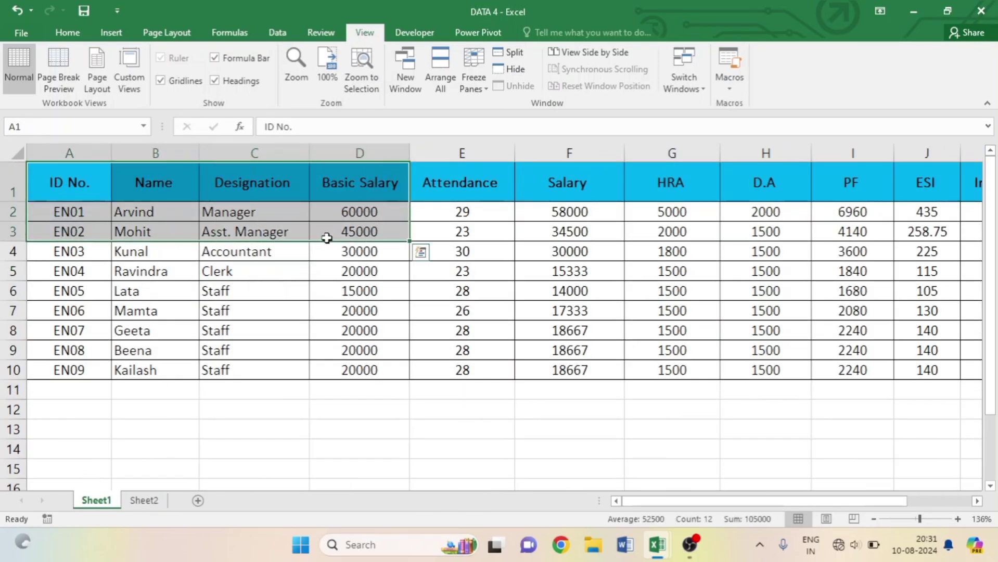
{"action": "left_click", "coordinate": [362, 88]}
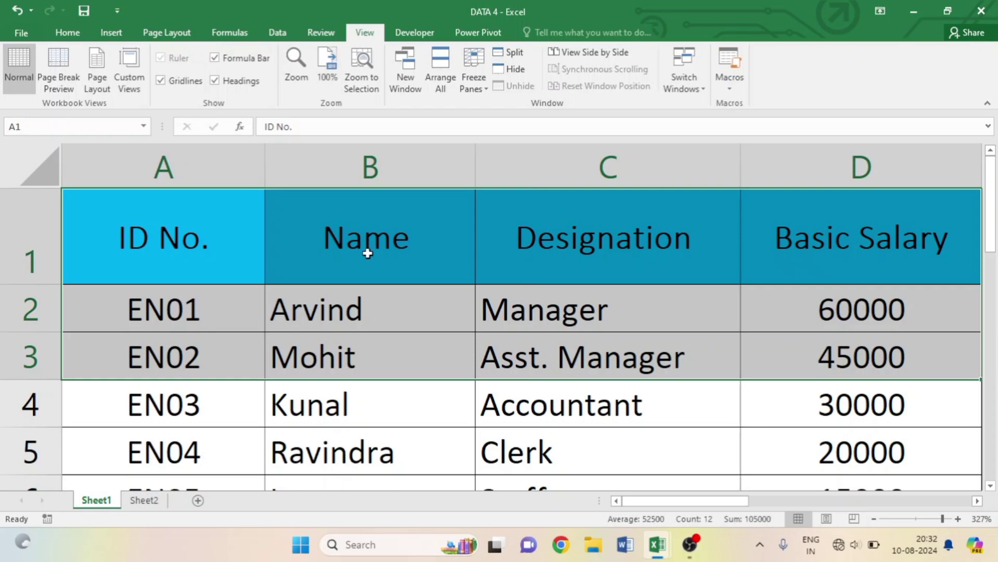
{"action": "key", "text": "ctrl+z"}
{"action": "left_click", "coordinate": [534, 249]}
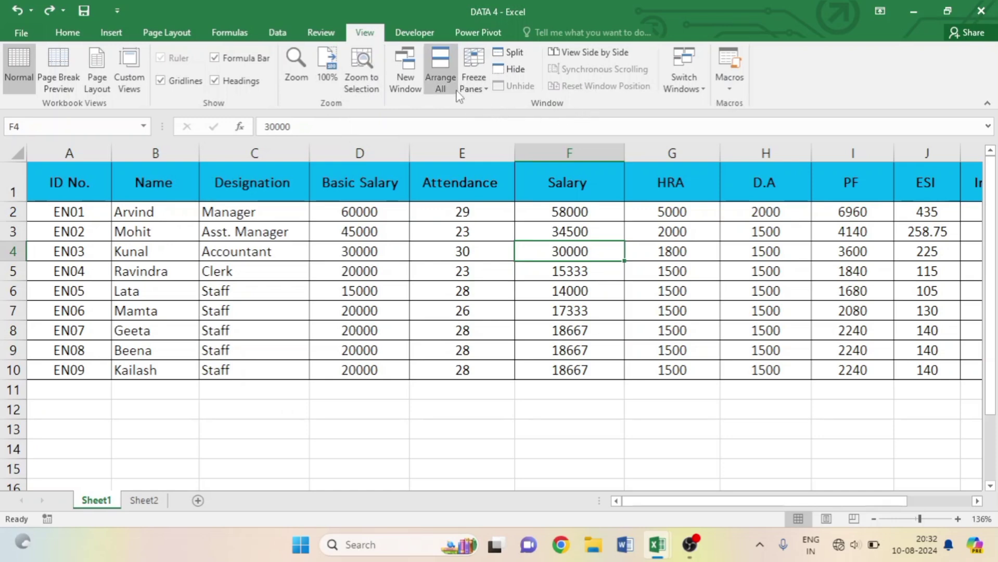
- Open a second window of the DATA 4 workbook and switch back and forth between both windows, ending on DATA 4:1
{"action": "left_click", "coordinate": [414, 79]}
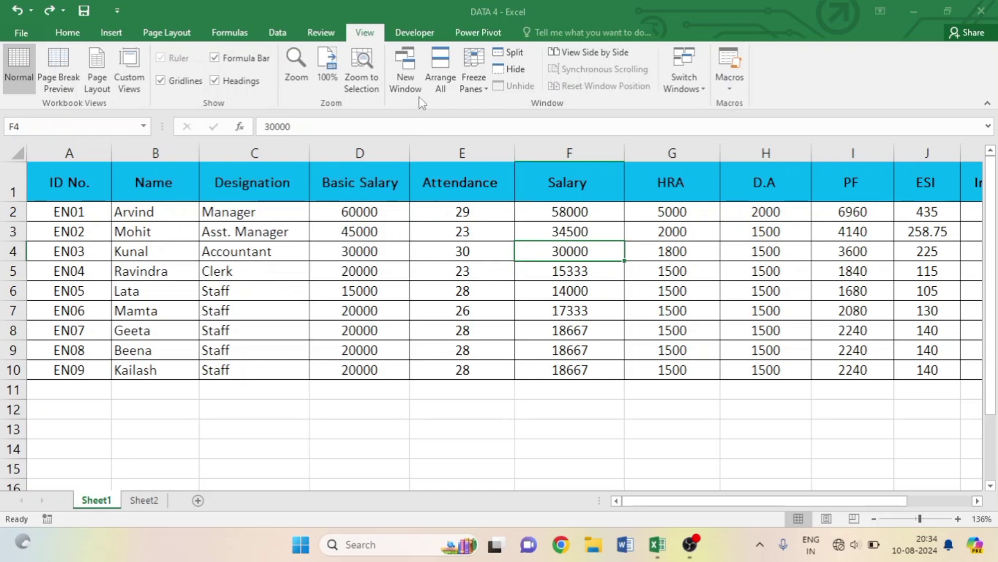
{"action": "key", "text": "ctrl+y"}
{"action": "left_click", "coordinate": [399, 64]}
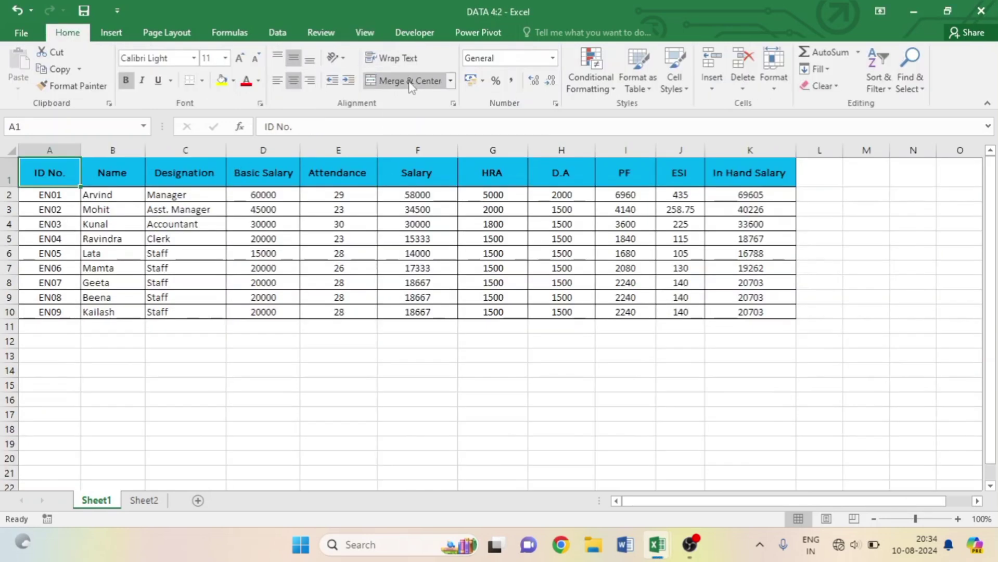
{"action": "key", "text": "alt+Tab"}
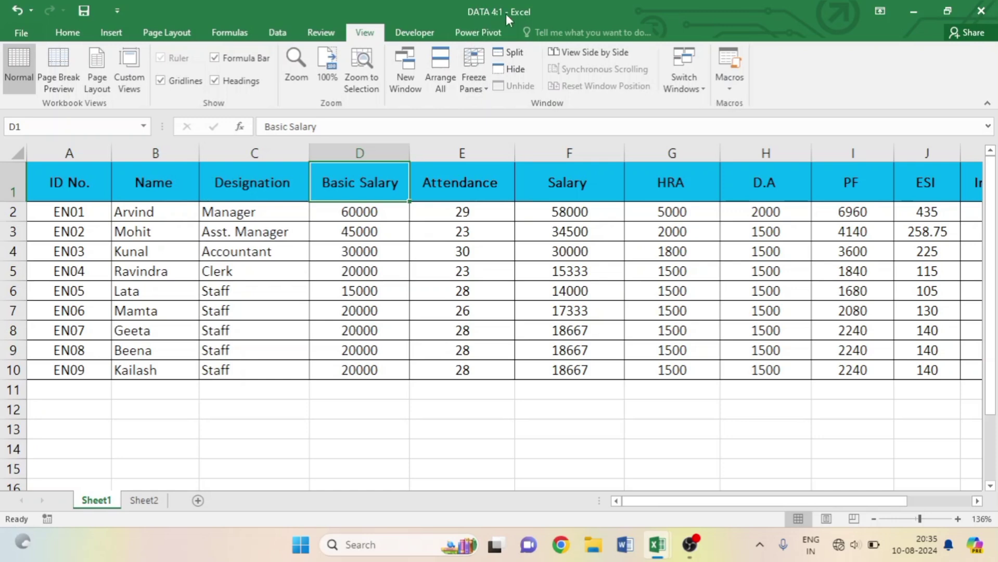
{"action": "key", "text": "alt+Tab"}
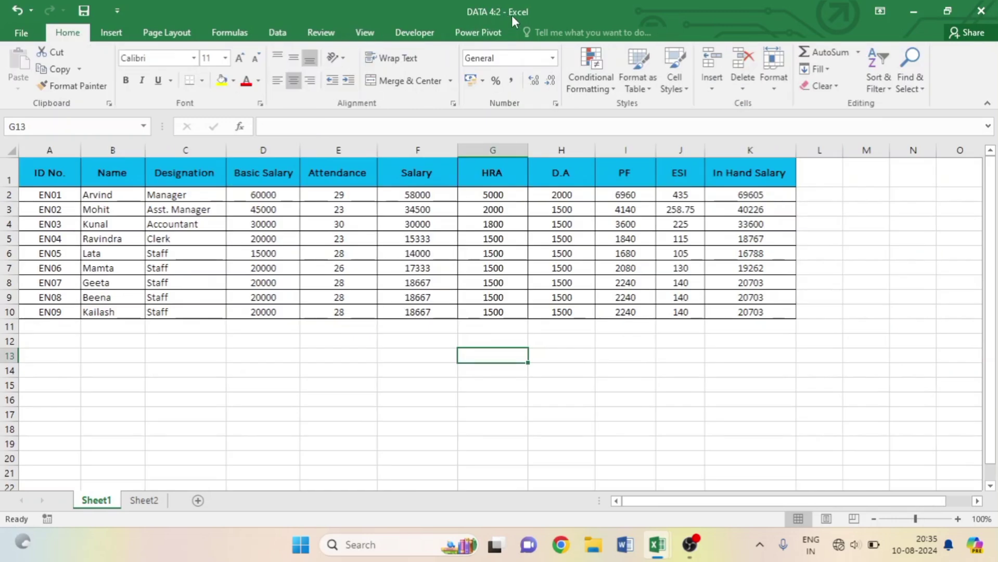
{"action": "key", "text": "alt+Tab"}
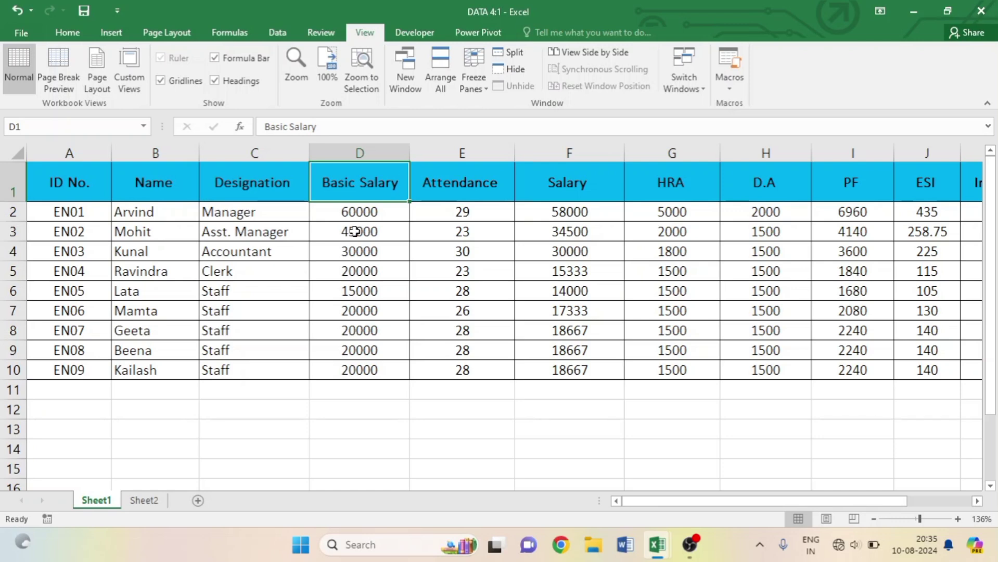
- In the DATA 4:1 window, change the attendance in E2 to 31 and the designation in C2 to Staff
{"action": "left_click", "coordinate": [457, 214]}
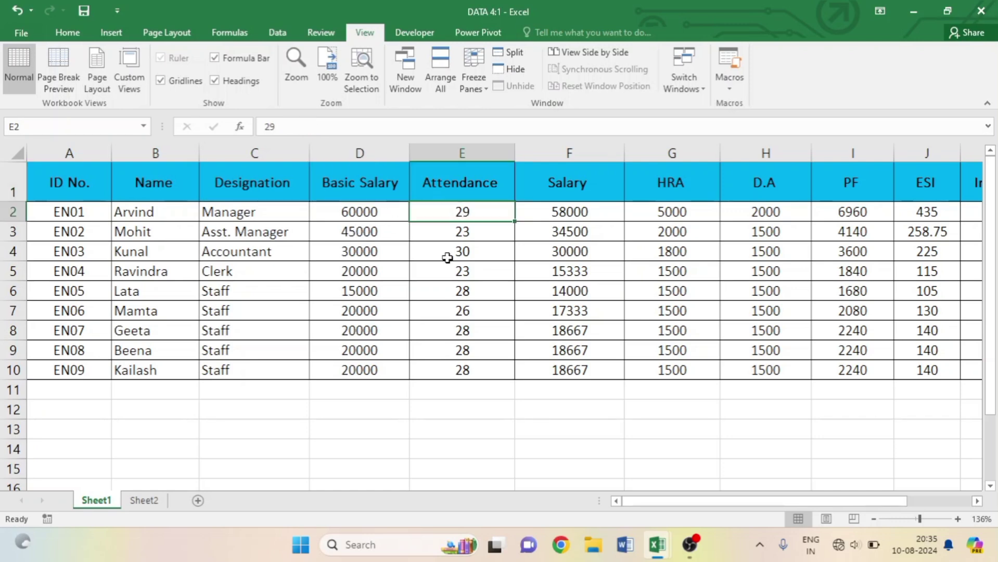
{"action": "type", "text": "31"}
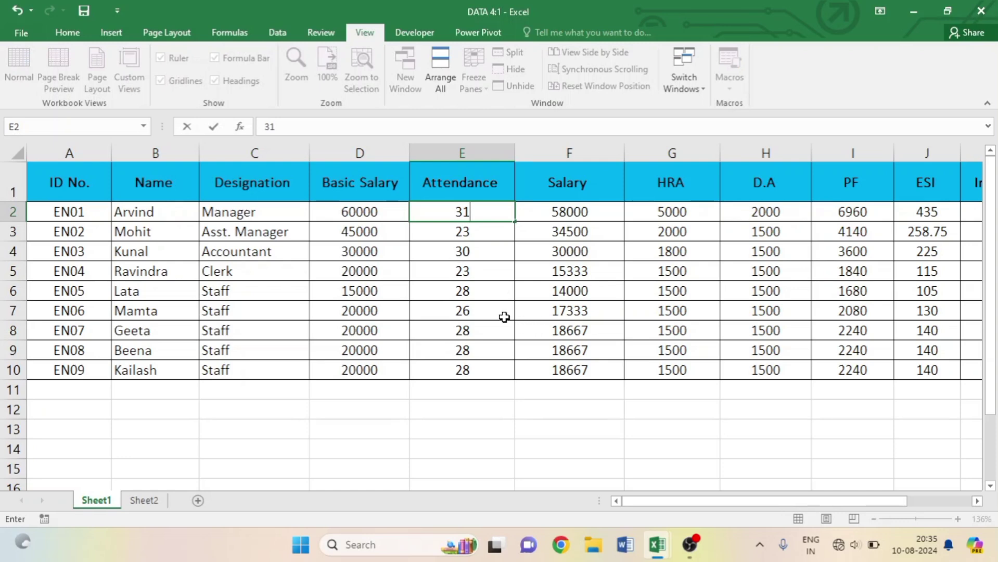
{"action": "left_click", "coordinate": [505, 317]}
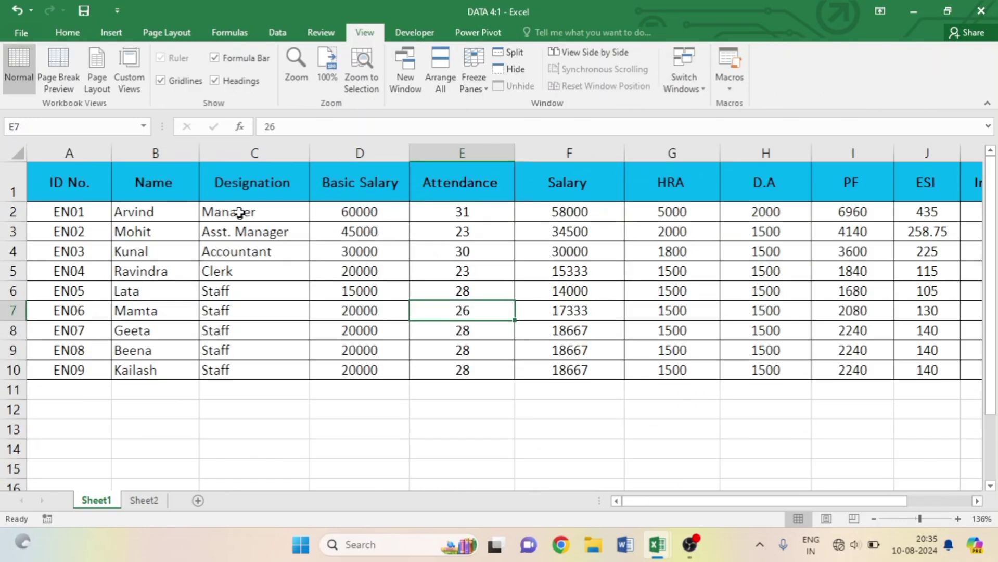
{"action": "left_click", "coordinate": [239, 212]}
{"action": "type", "text": "S"}
{"action": "key", "text": "Return"}
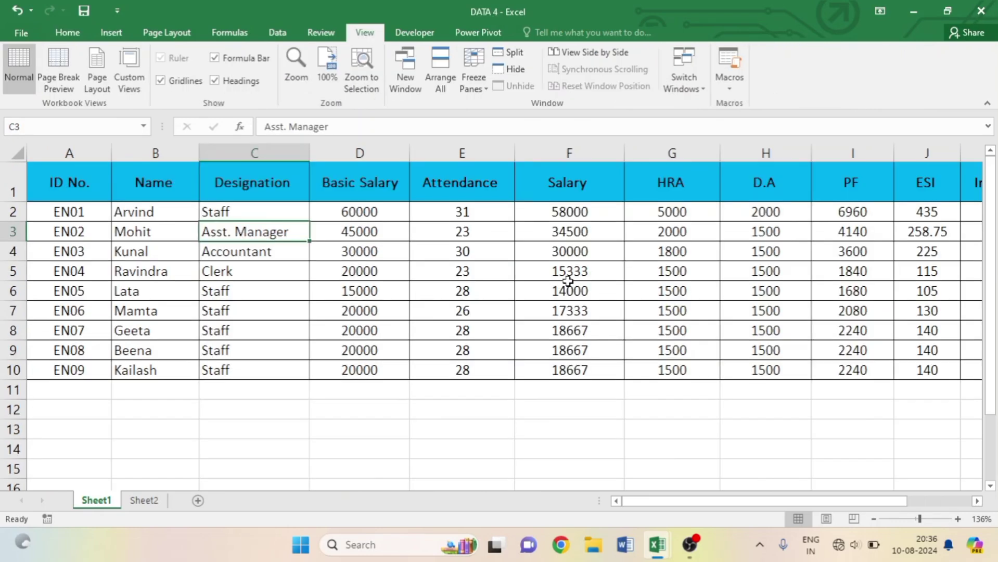
- Arrange the open DATA 4 and 0123 workbook windows vertically and select empty cells in DATA 4, ending on D12
{"action": "left_click", "coordinate": [431, 79]}
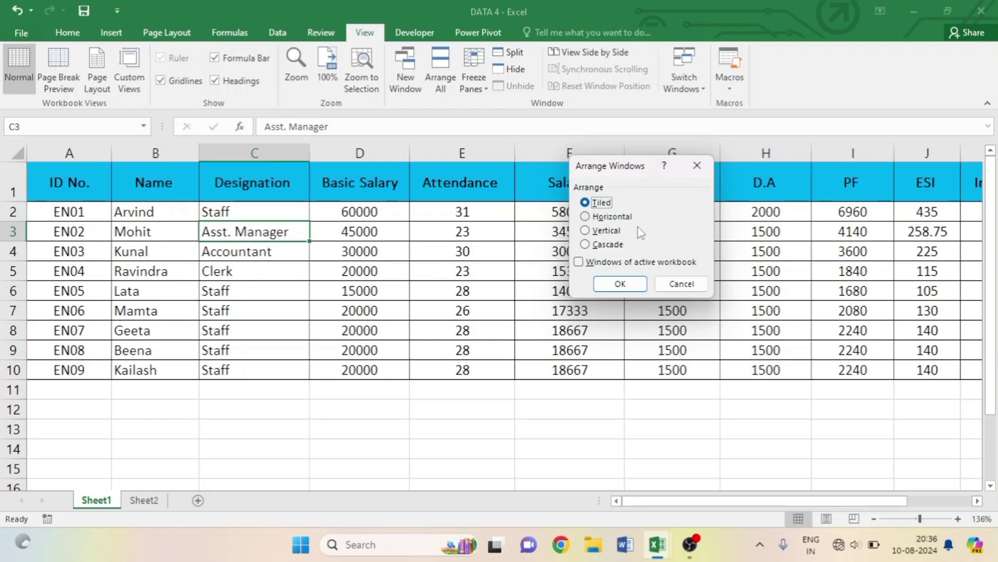
{"action": "left_click", "coordinate": [587, 231]}
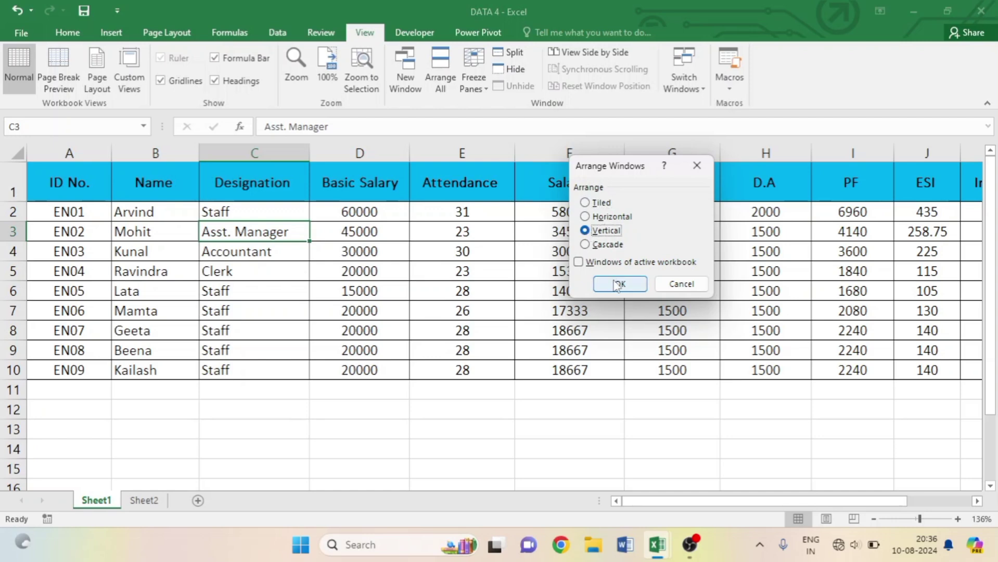
{"action": "left_click", "coordinate": [617, 285]}
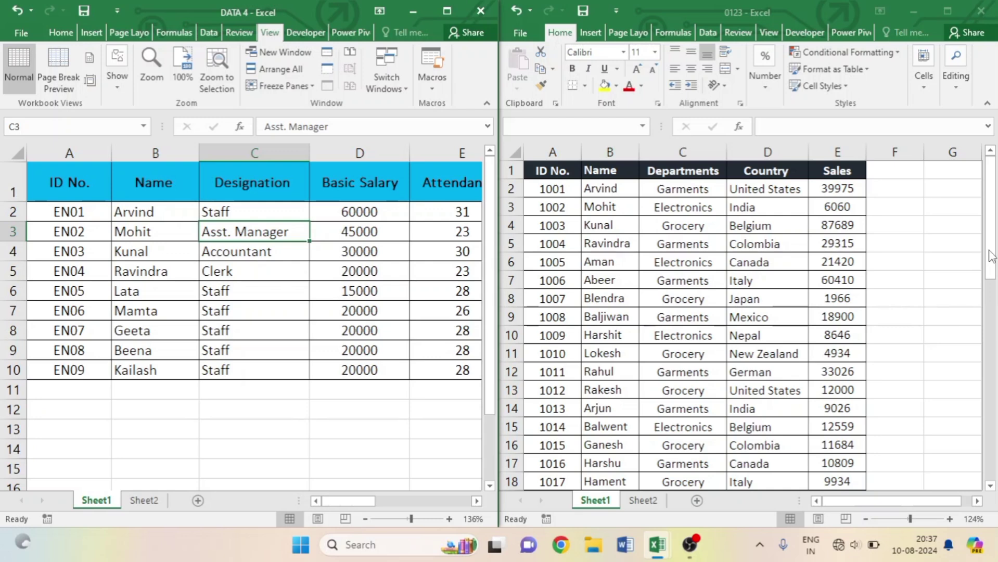
{"action": "left_click", "coordinate": [445, 449]}
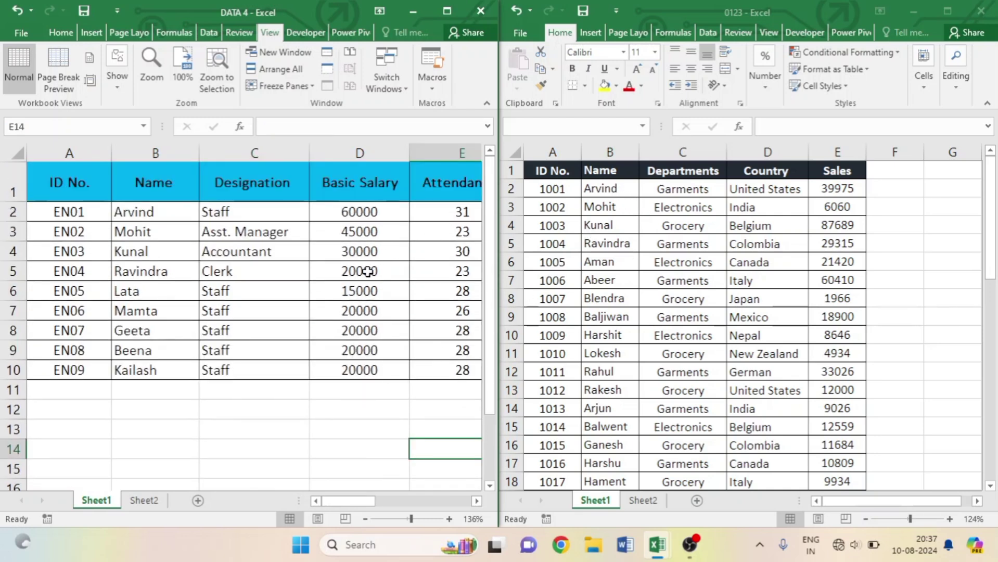
{"action": "left_click", "coordinate": [328, 416]}
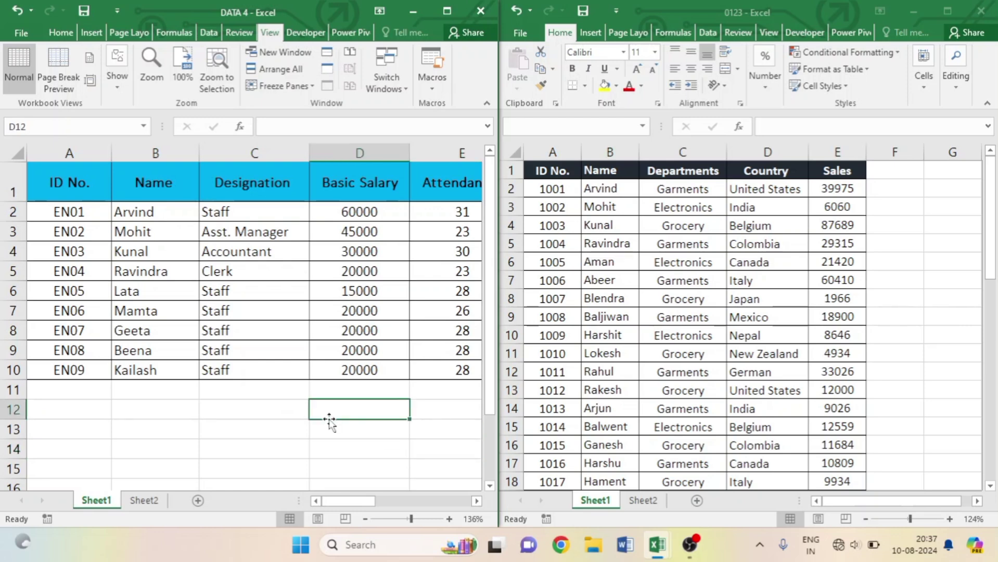
- Rearrange the DATA 4 and 0123 workbook windows horizontally and look over the stacked sheets
{"action": "left_click", "coordinate": [291, 73]}
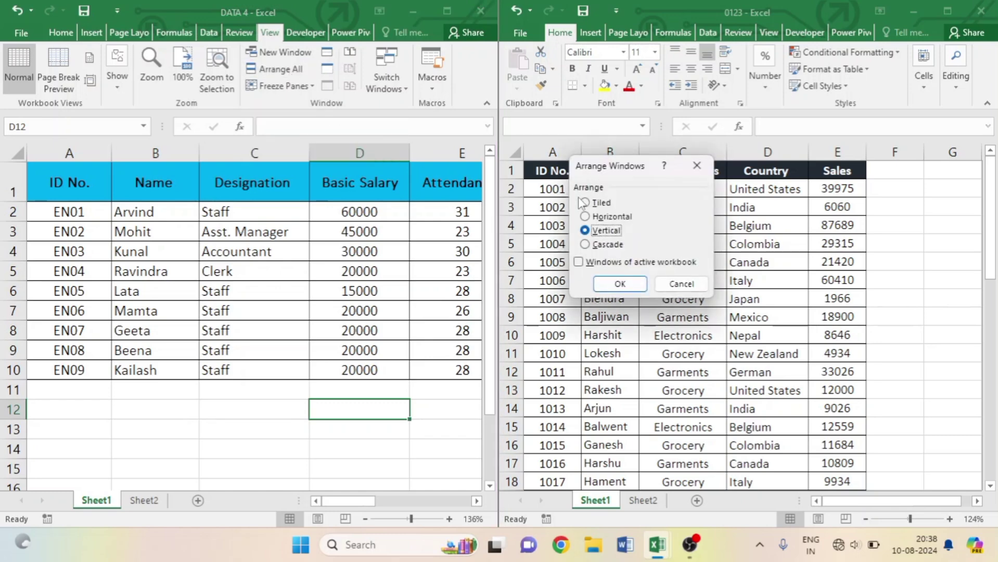
{"action": "left_click", "coordinate": [586, 216]}
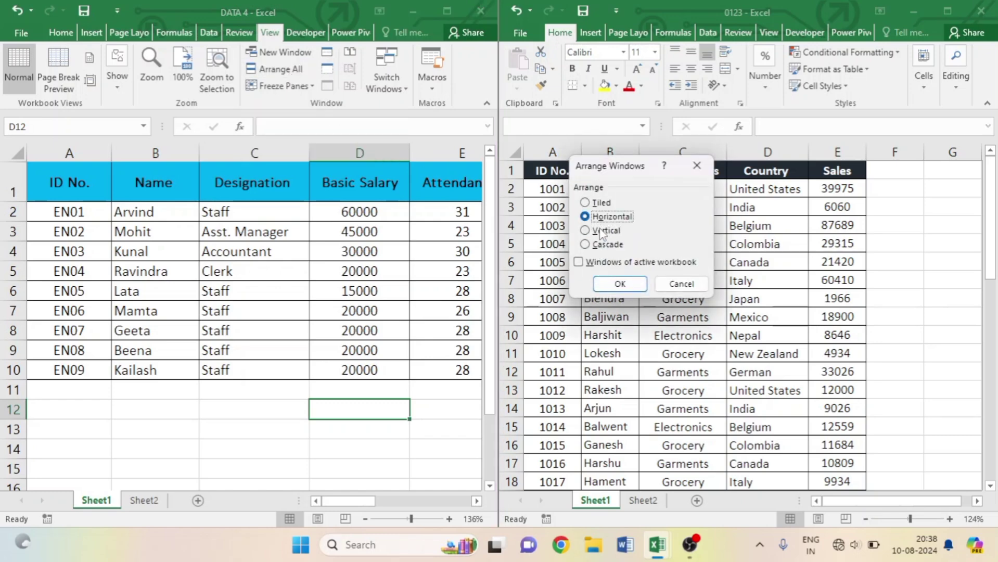
{"action": "left_click", "coordinate": [604, 283]}
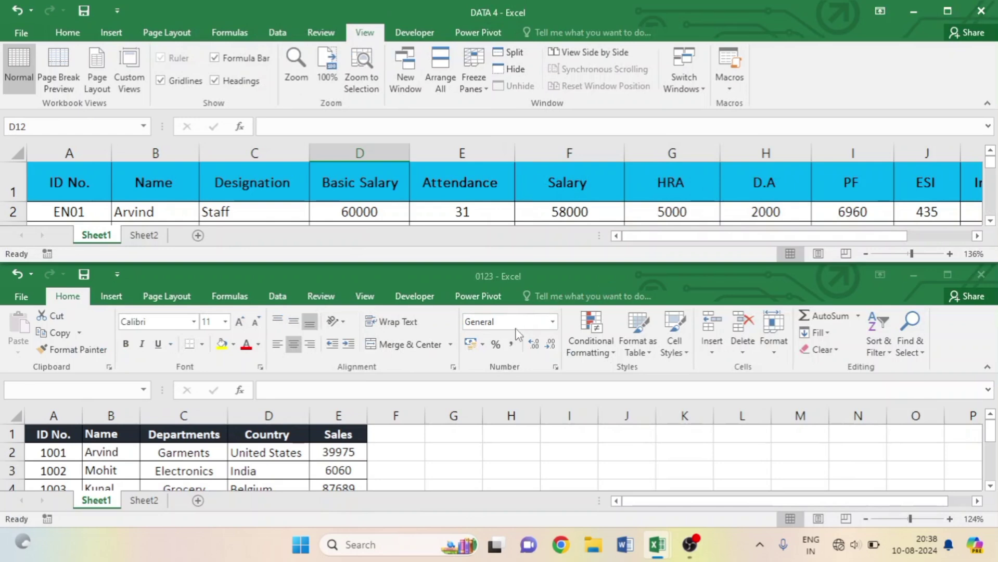
{"action": "scroll", "coordinate": [734, 214], "scroll_direction": "down", "scroll_amount": 3}
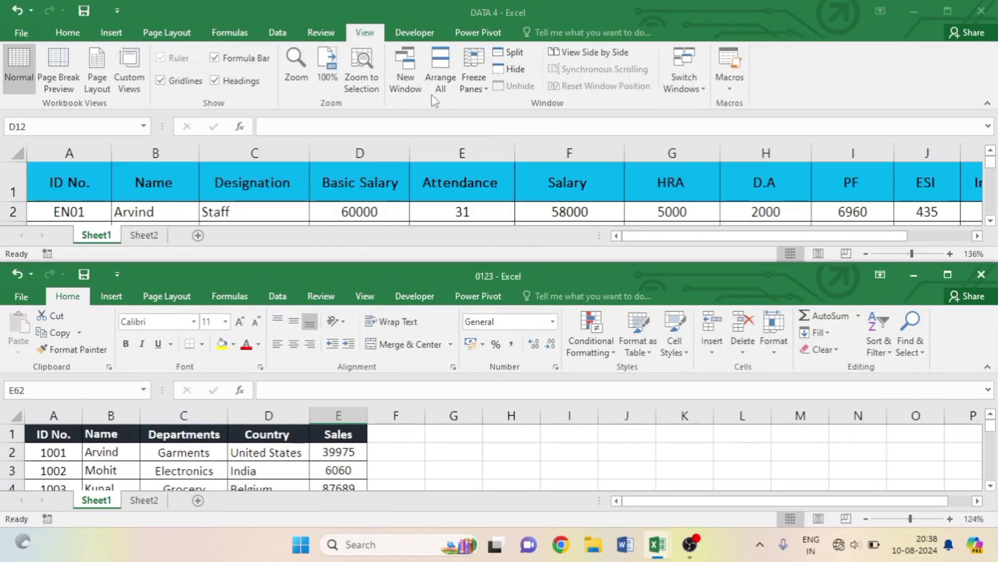
{"action": "left_click", "coordinate": [440, 87]}
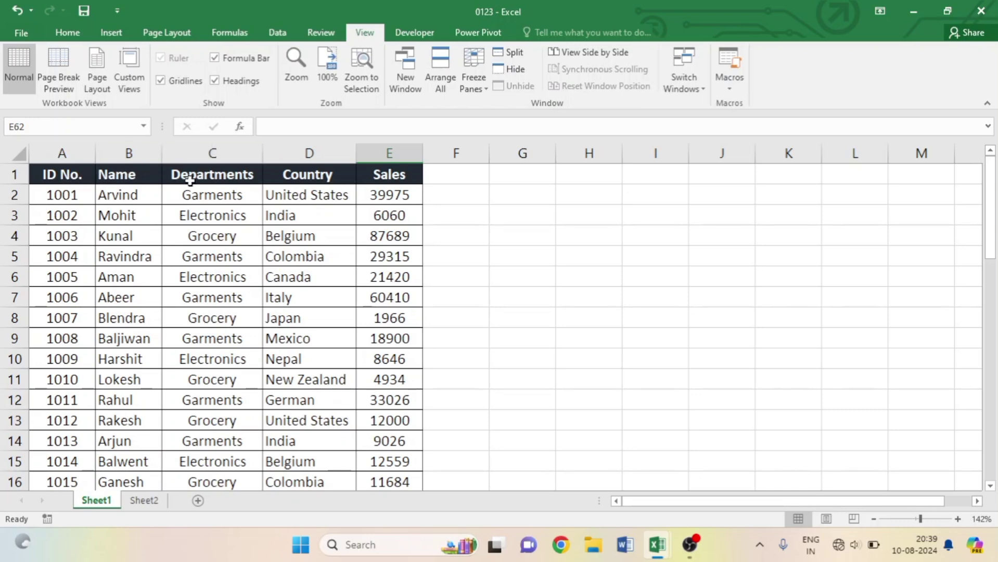
- Look over the freeze pane options and check how the header row behaves while scrolling the unfrozen sales table
{"action": "left_click", "coordinate": [470, 83]}
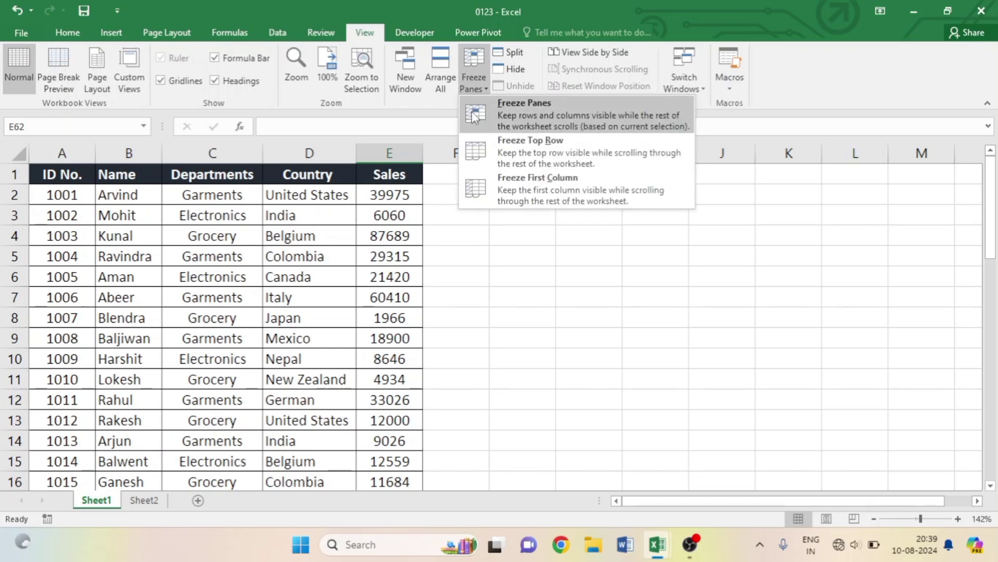
{"action": "scroll", "coordinate": [316, 225], "scroll_direction": "down", "scroll_amount": 11}
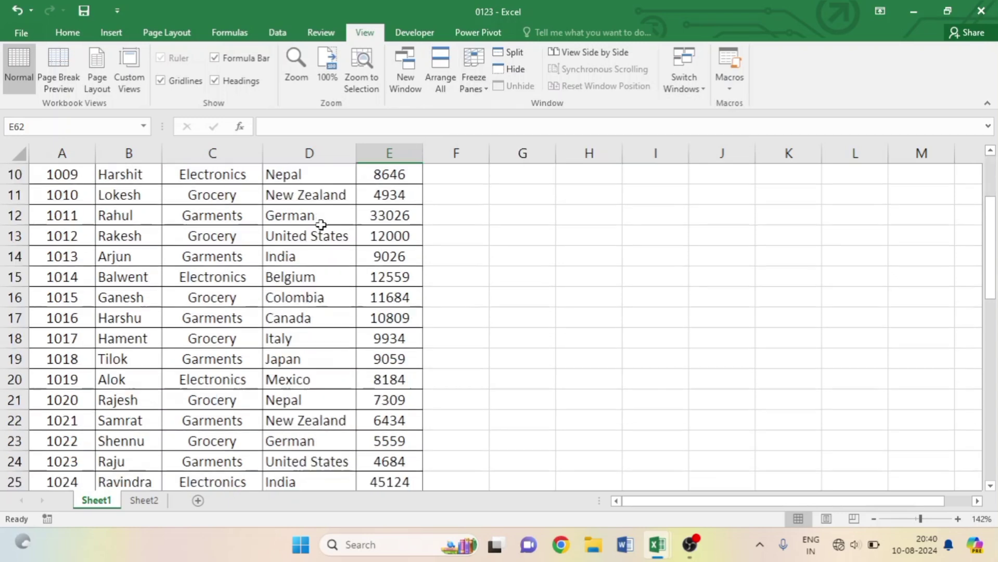
{"action": "scroll", "coordinate": [314, 227], "scroll_direction": "up", "scroll_amount": 4}
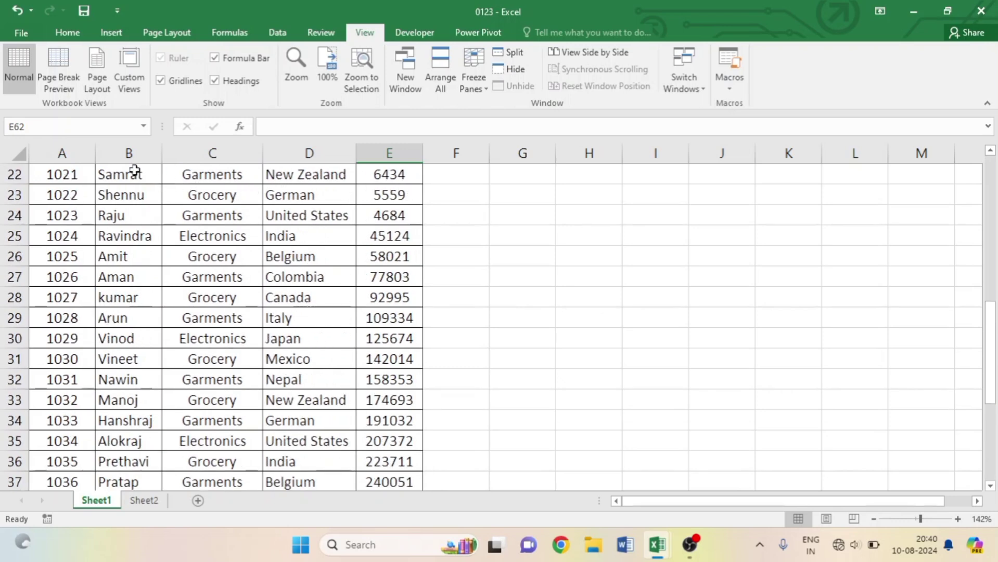
{"action": "scroll", "coordinate": [271, 193], "scroll_direction": "up", "scroll_amount": 7}
{"action": "scroll", "coordinate": [250, 200], "scroll_direction": "down", "scroll_amount": 3}
{"action": "scroll", "coordinate": [247, 204], "scroll_direction": "down", "scroll_amount": 1}
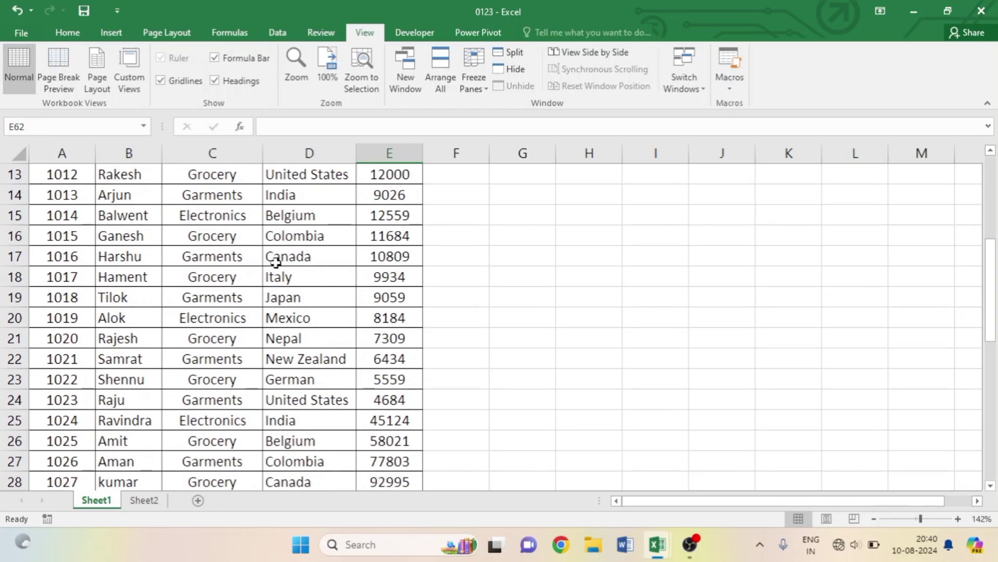
{"action": "scroll", "coordinate": [275, 259], "scroll_direction": "up", "scroll_amount": 4}
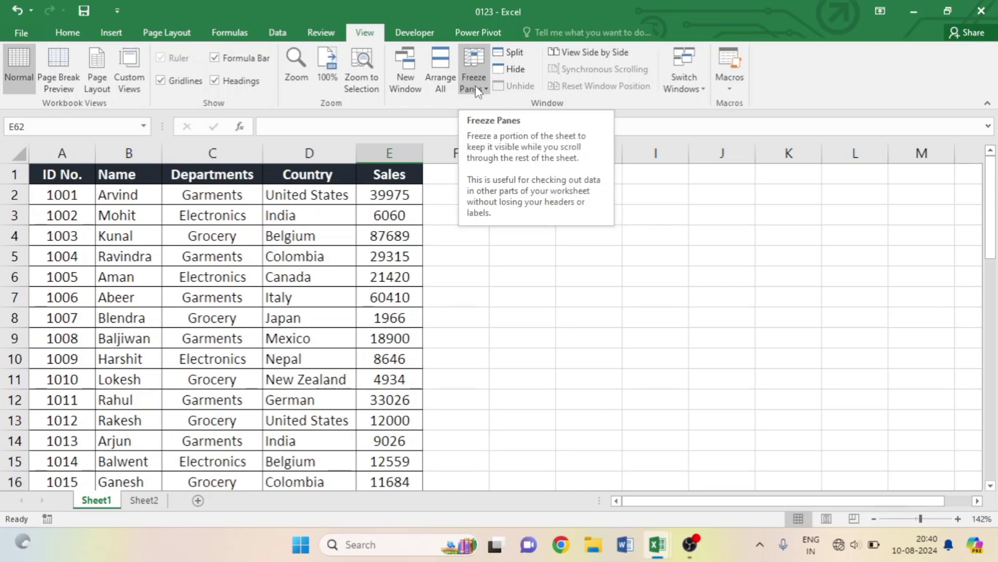
- Freeze the top row of Sheet1 and scroll through the sales records to check the header row
{"action": "left_click", "coordinate": [70, 177]}
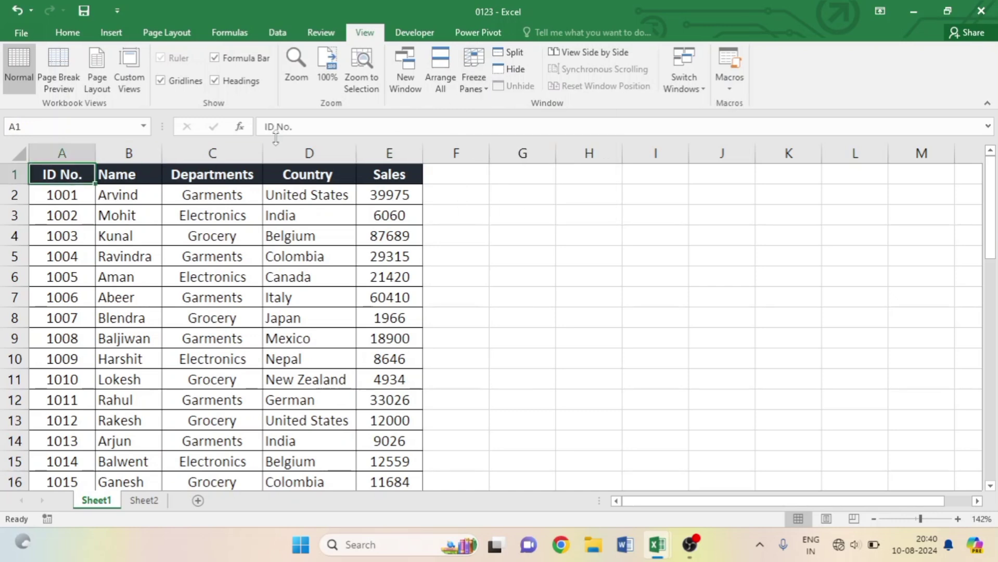
{"action": "left_click", "coordinate": [484, 85]}
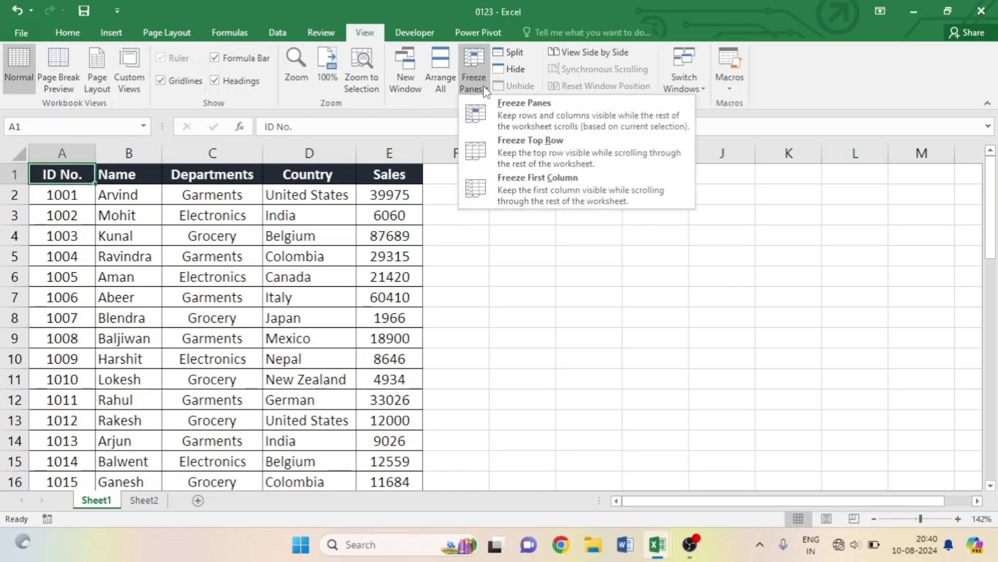
{"action": "left_click", "coordinate": [539, 143]}
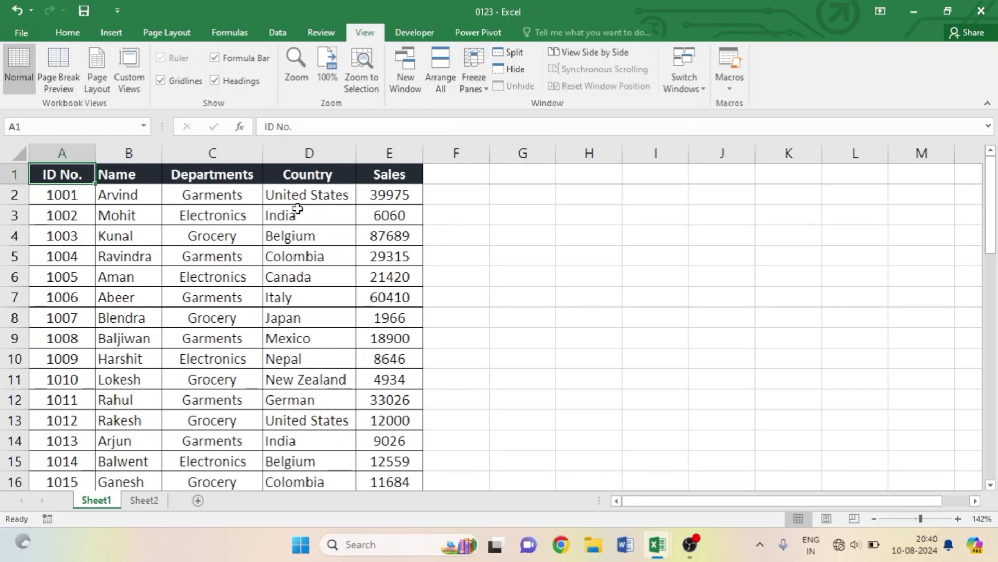
{"action": "scroll", "coordinate": [297, 209], "scroll_direction": "down", "scroll_amount": 10}
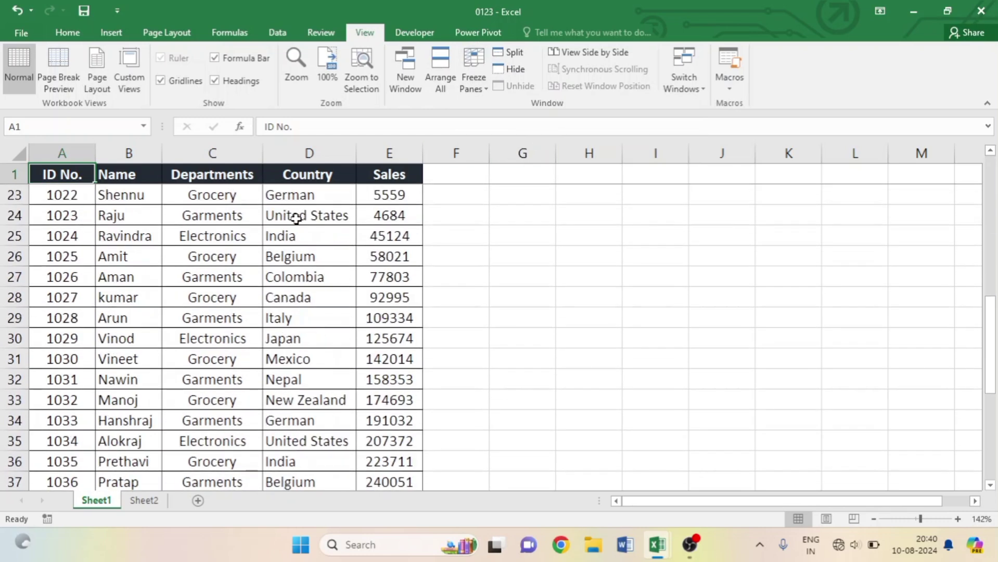
{"action": "scroll", "coordinate": [297, 219], "scroll_direction": "down", "scroll_amount": 3}
{"action": "scroll", "coordinate": [297, 219], "scroll_direction": "up", "scroll_amount": 13}
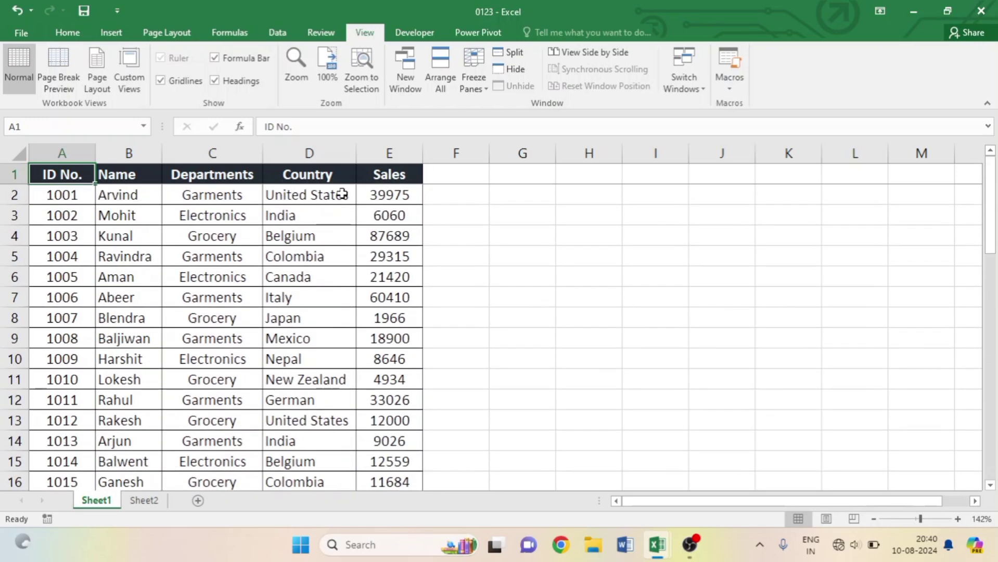
- Unfreeze the top row and check the scrolling of the table
{"action": "left_click", "coordinate": [471, 86]}
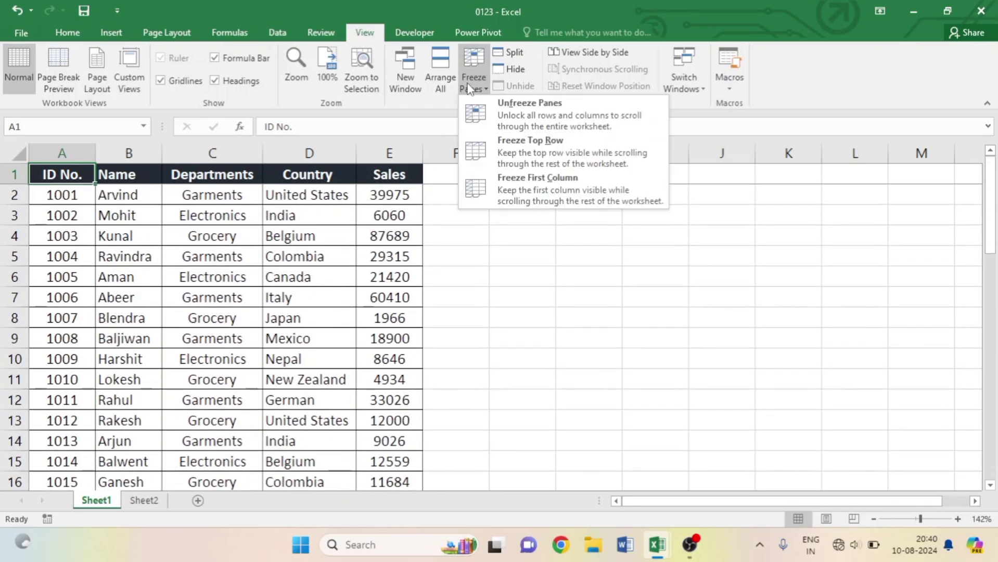
{"action": "left_click", "coordinate": [491, 108]}
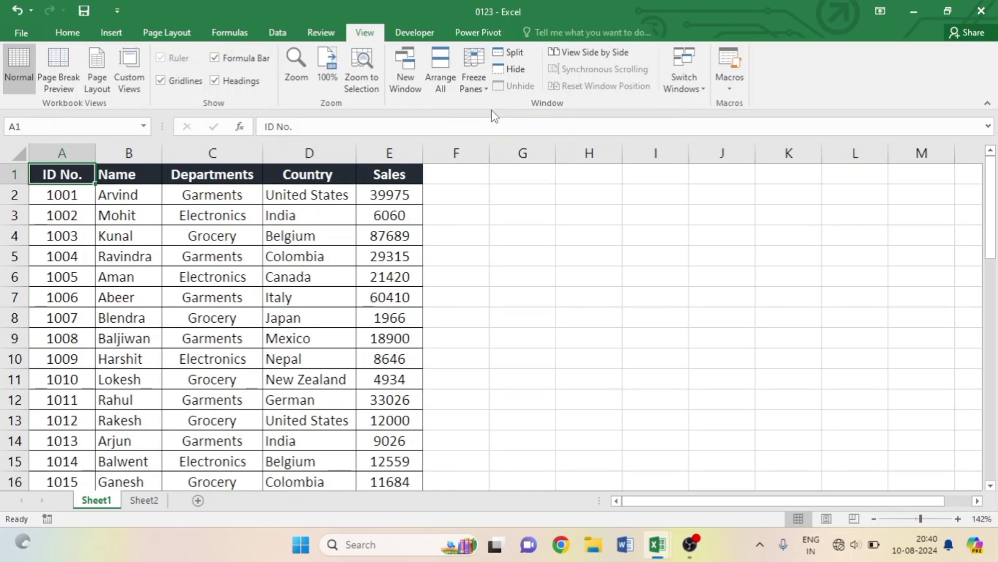
{"action": "scroll", "coordinate": [217, 244], "scroll_direction": "down", "scroll_amount": 3}
{"action": "scroll", "coordinate": [216, 250], "scroll_direction": "up", "scroll_amount": 3}
- Freeze the first column and enlarge the sheet to 346% to check the column while scrolling sideways
{"action": "left_click", "coordinate": [470, 79]}
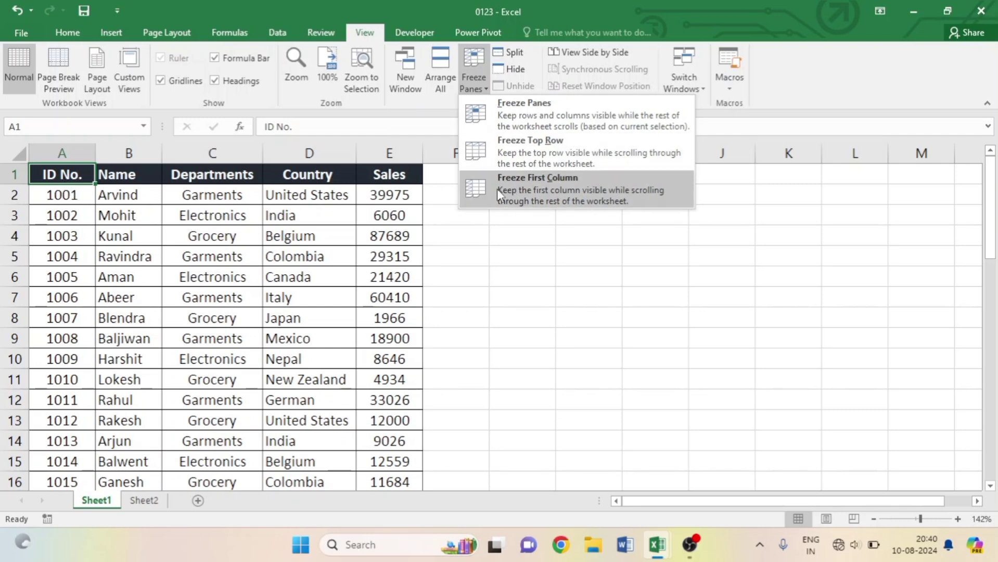
{"action": "left_click", "coordinate": [497, 189]}
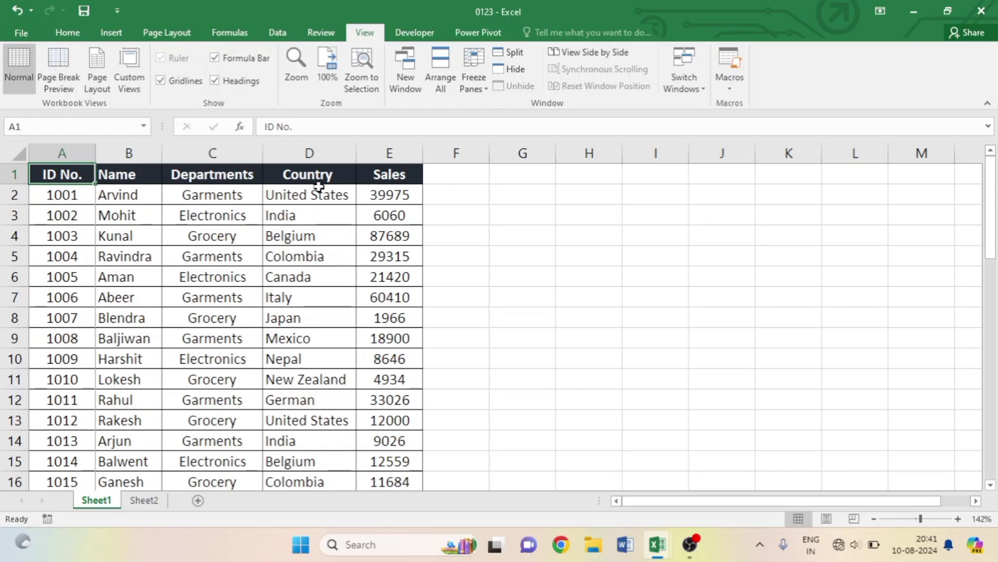
{"action": "scroll", "coordinate": [162, 205], "scroll_direction": "down", "scroll_amount": 2}
{"action": "scroll", "coordinate": [163, 206], "scroll_direction": "up", "scroll_amount": 2}
{"action": "left_click_drag", "start_coordinate": [930, 519], "coordinate": [943, 521]}
{"action": "scroll", "coordinate": [693, 412], "scroll_direction": "up", "scroll_amount": 4}
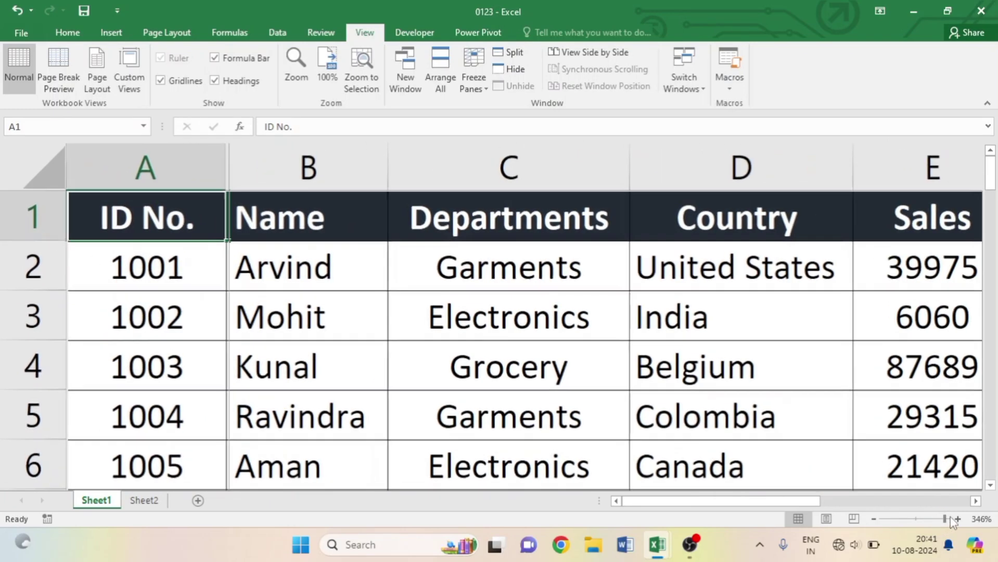
{"action": "left_click_drag", "start_coordinate": [800, 500], "coordinate": [745, 509]}
- Reduce the zoom to 154% and unfreeze the first column
{"action": "left_click", "coordinate": [923, 521]}
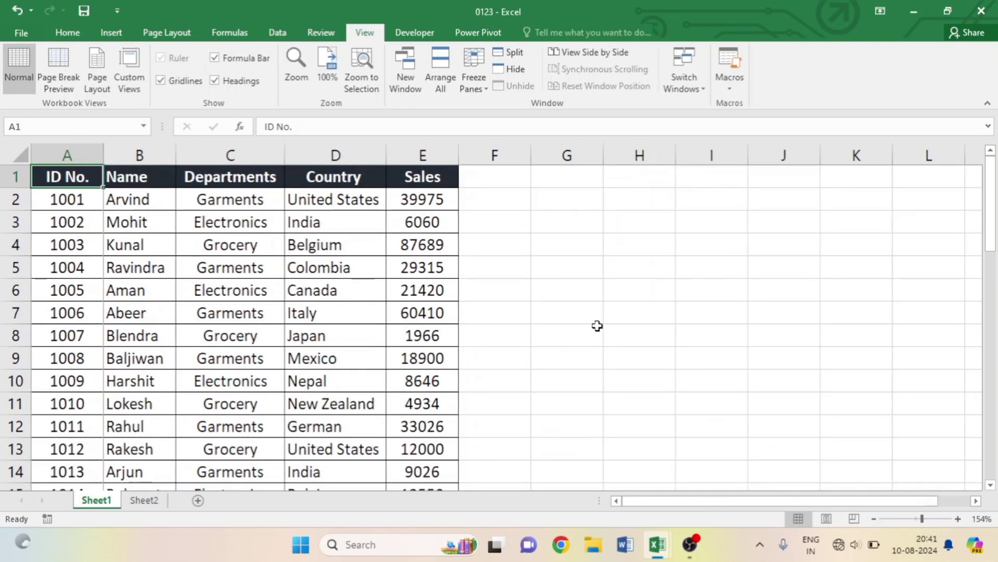
{"action": "left_click", "coordinate": [488, 78]}
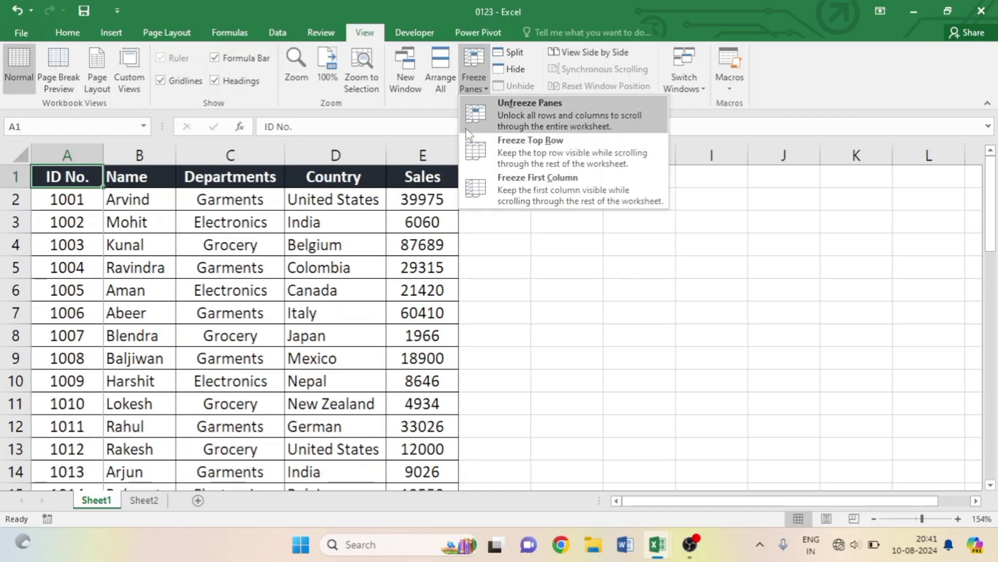
{"action": "left_click", "coordinate": [476, 127]}
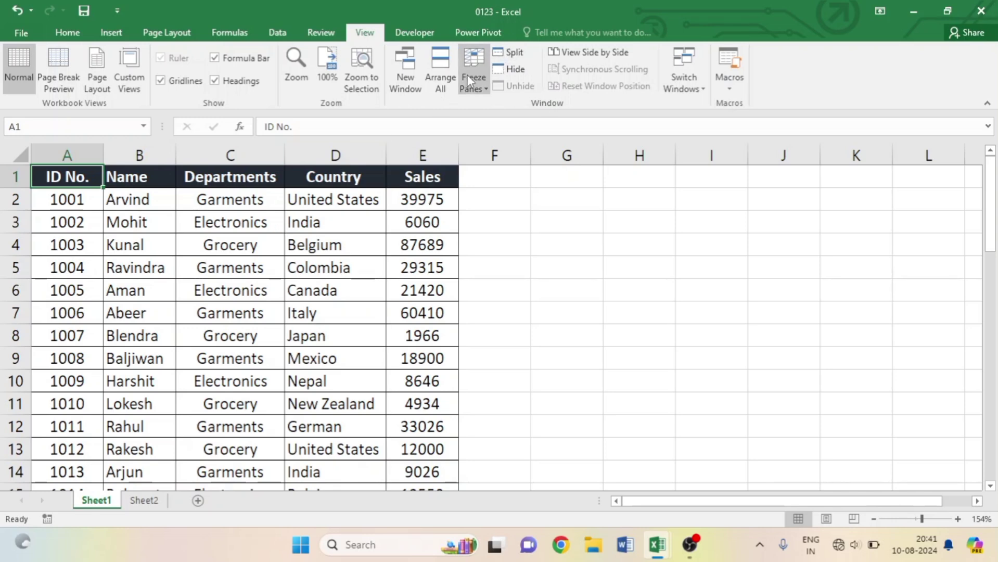
- Split the worksheet into panes at cell C14
{"action": "left_click", "coordinate": [230, 281]}
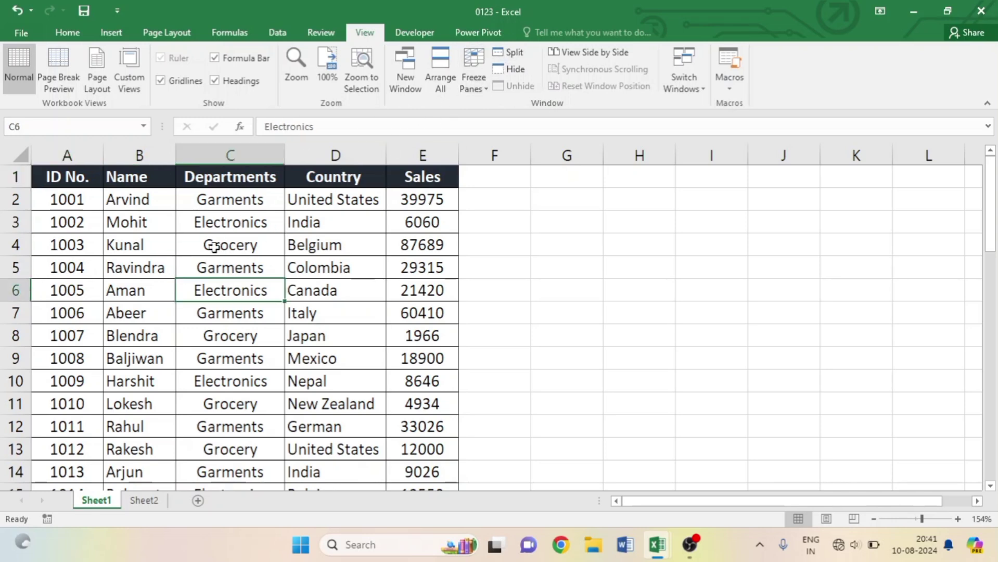
{"action": "scroll", "coordinate": [205, 351], "scroll_direction": "down", "scroll_amount": 3}
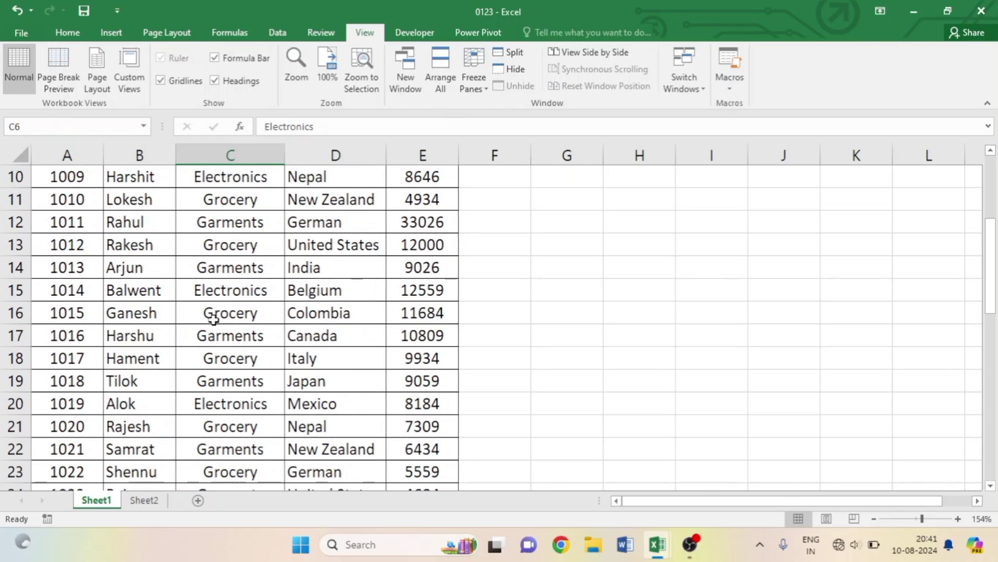
{"action": "left_click", "coordinate": [225, 268]}
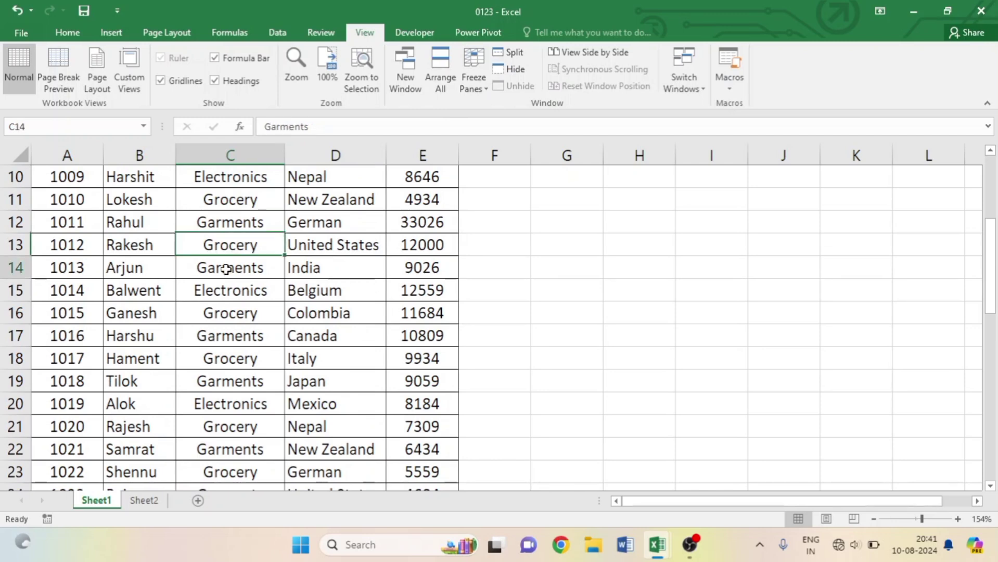
{"action": "left_click", "coordinate": [514, 52]}
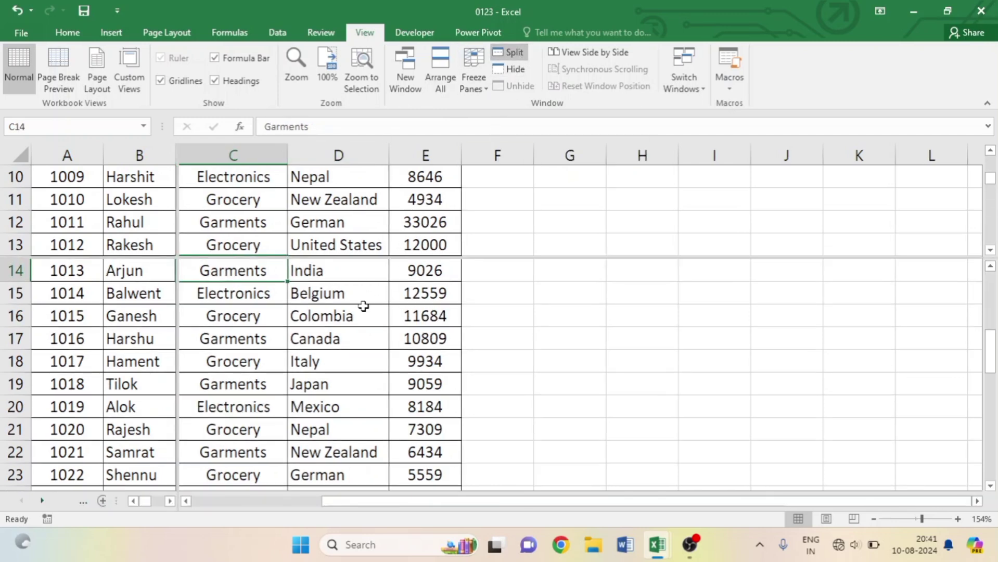
- Scroll the lower pane down and up through the records to check that it moves independently of the upper pane
{"action": "scroll", "coordinate": [362, 307], "scroll_direction": "down", "scroll_amount": 2}
{"action": "scroll", "coordinate": [363, 307], "scroll_direction": "down", "scroll_amount": 8}
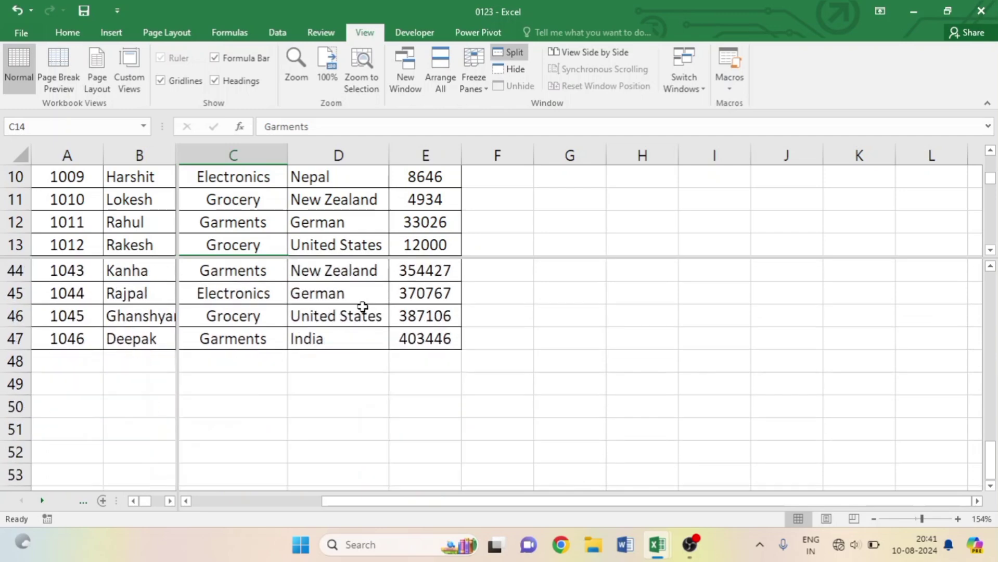
{"action": "scroll", "coordinate": [363, 307], "scroll_direction": "up", "scroll_amount": 14}
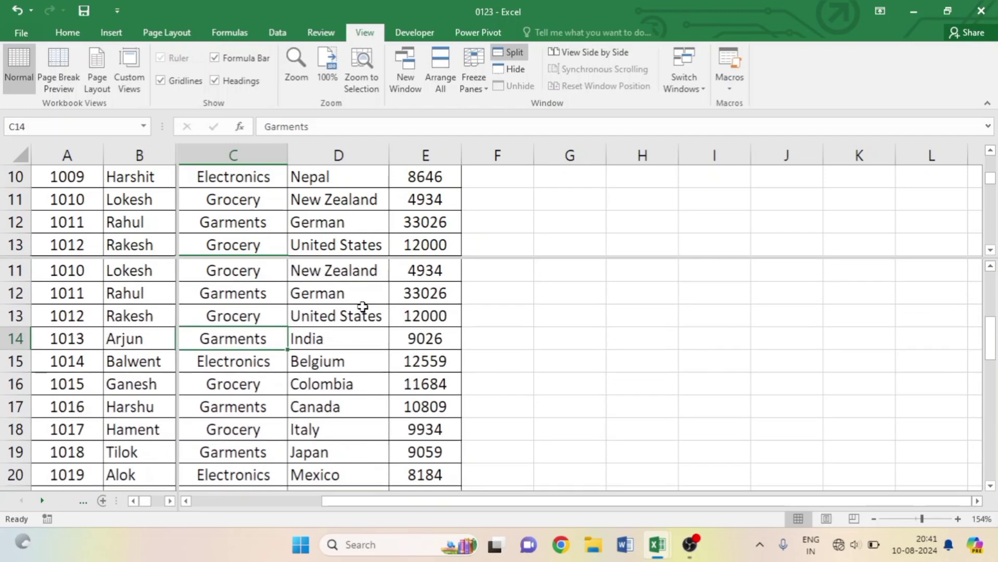
{"action": "scroll", "coordinate": [363, 307], "scroll_direction": "down", "scroll_amount": 5}
{"action": "scroll", "coordinate": [362, 307], "scroll_direction": "up", "scroll_amount": 1}
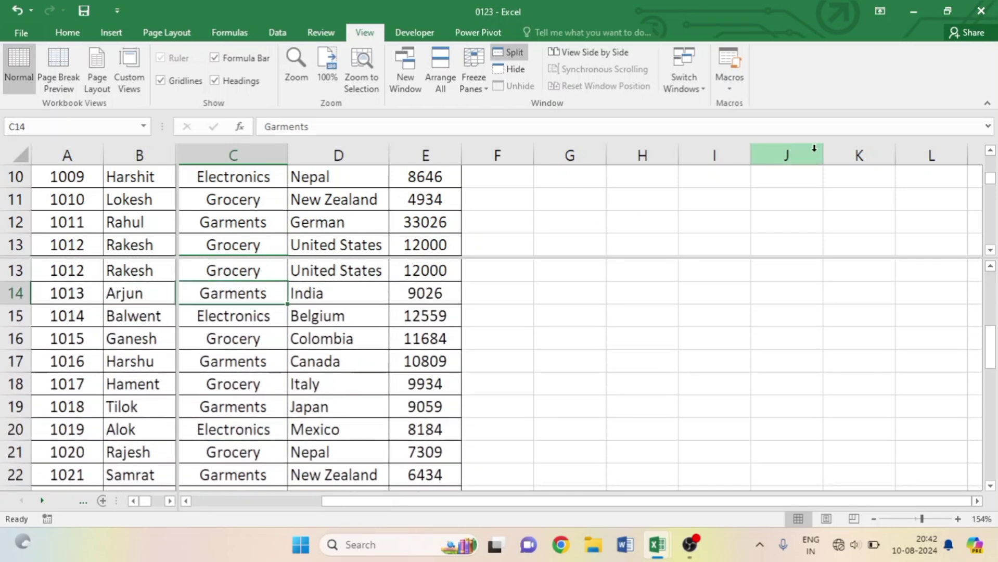
- Bring the upper pane back to row 1 and scroll the lower pane through the records to compare both panes
{"action": "left_click_drag", "start_coordinate": [991, 178], "coordinate": [987, 140]}
{"action": "scroll", "coordinate": [382, 292], "scroll_direction": "down", "scroll_amount": 11}
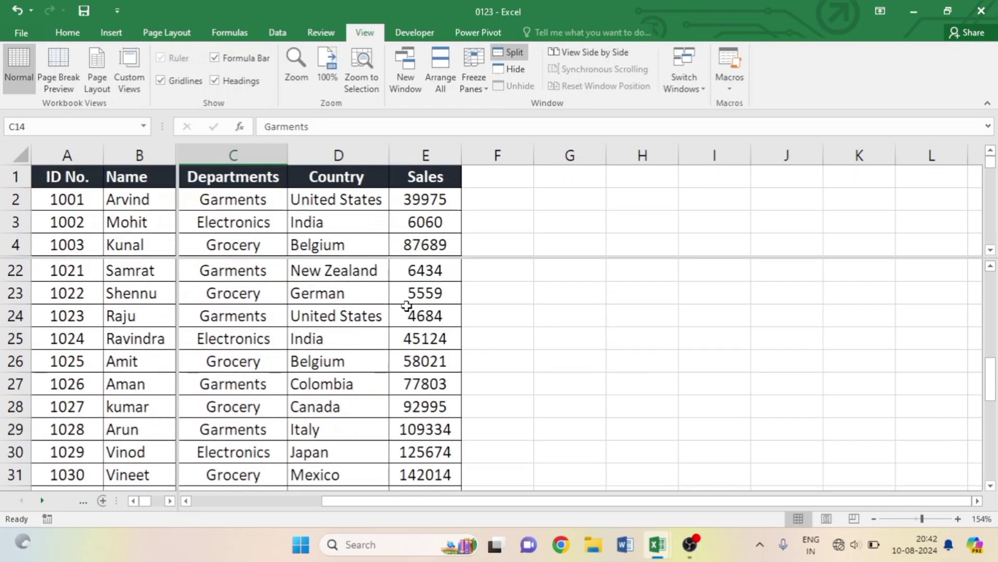
{"action": "scroll", "coordinate": [379, 293], "scroll_direction": "down", "scroll_amount": 1}
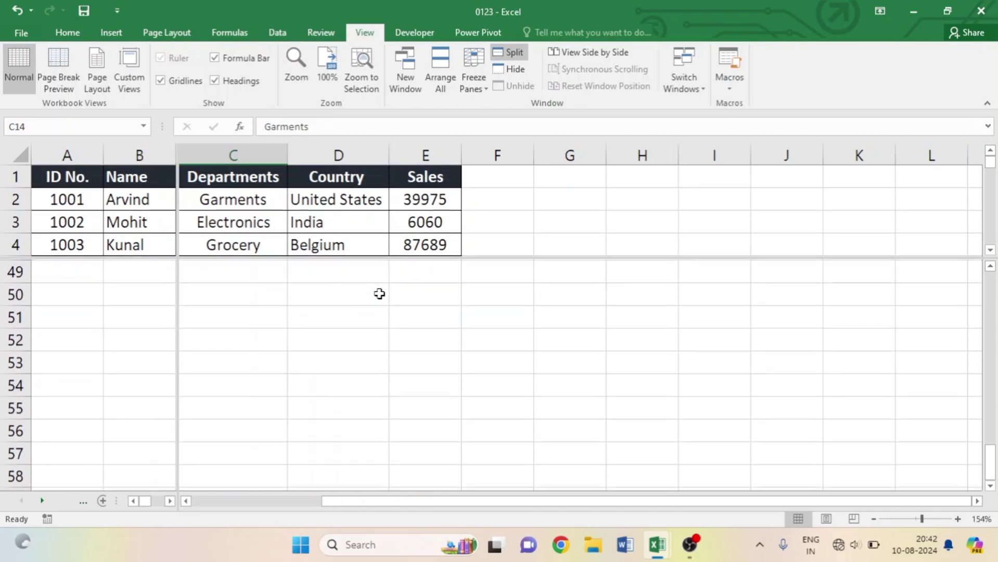
{"action": "scroll", "coordinate": [380, 293], "scroll_direction": "up", "scroll_amount": 14}
- Select E3 in the upper pane and scroll the upper and lower panes separately to examine different parts of the table
{"action": "left_click", "coordinate": [397, 217]}
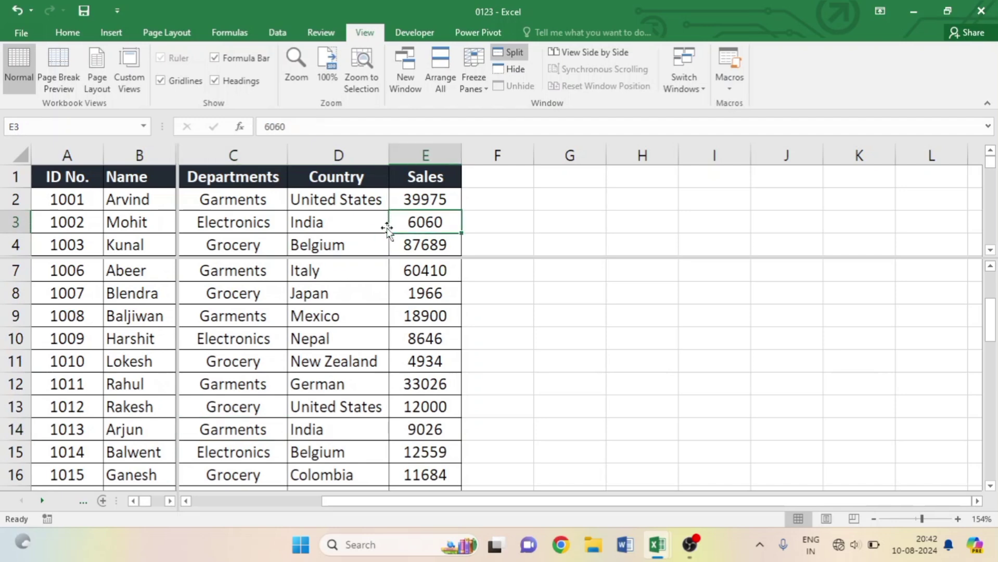
{"action": "scroll", "coordinate": [130, 224], "scroll_direction": "down", "scroll_amount": 1}
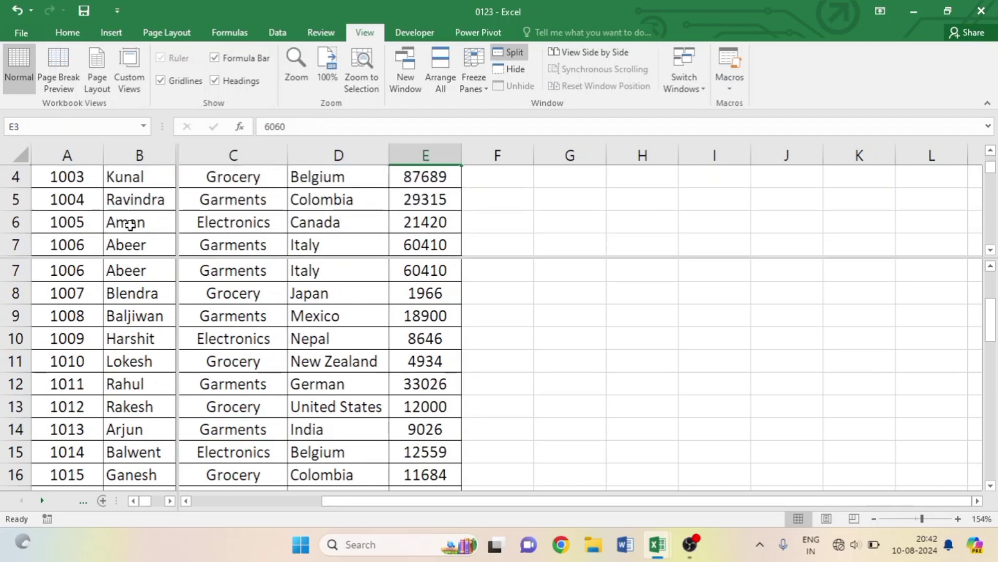
{"action": "scroll", "coordinate": [130, 225], "scroll_direction": "up", "scroll_amount": 1}
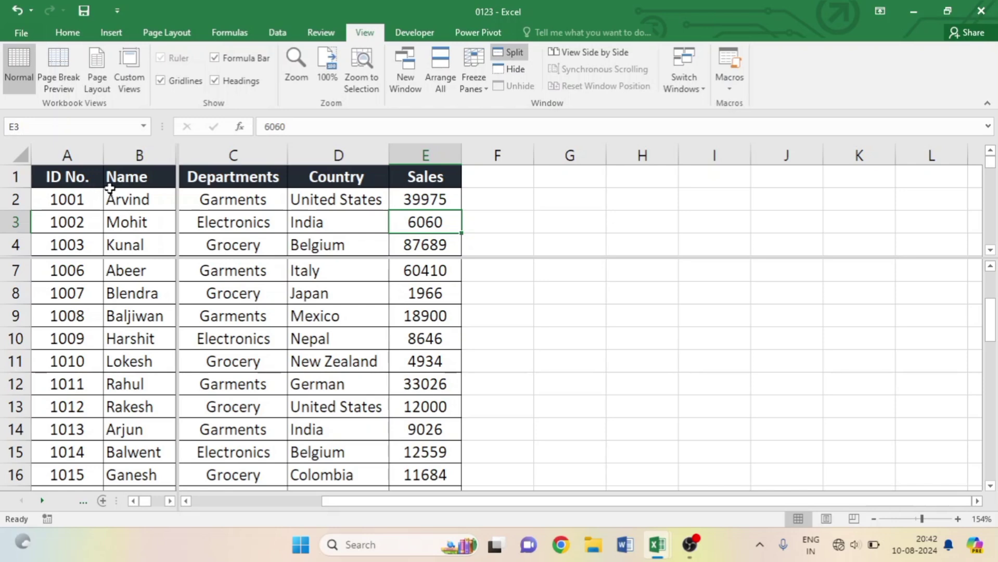
{"action": "scroll", "coordinate": [144, 309], "scroll_direction": "down", "scroll_amount": 4}
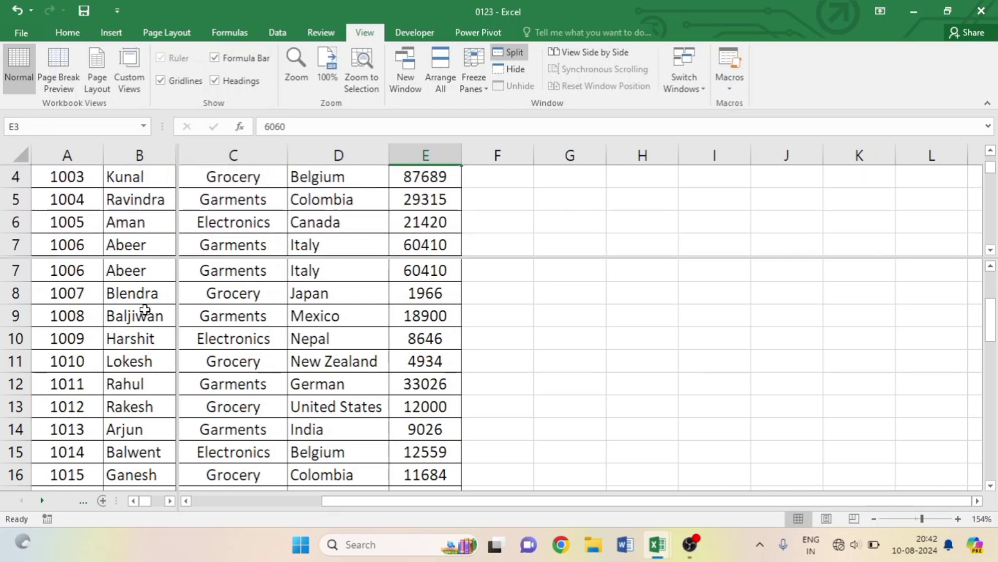
{"action": "scroll", "coordinate": [145, 308], "scroll_direction": "down", "scroll_amount": 6}
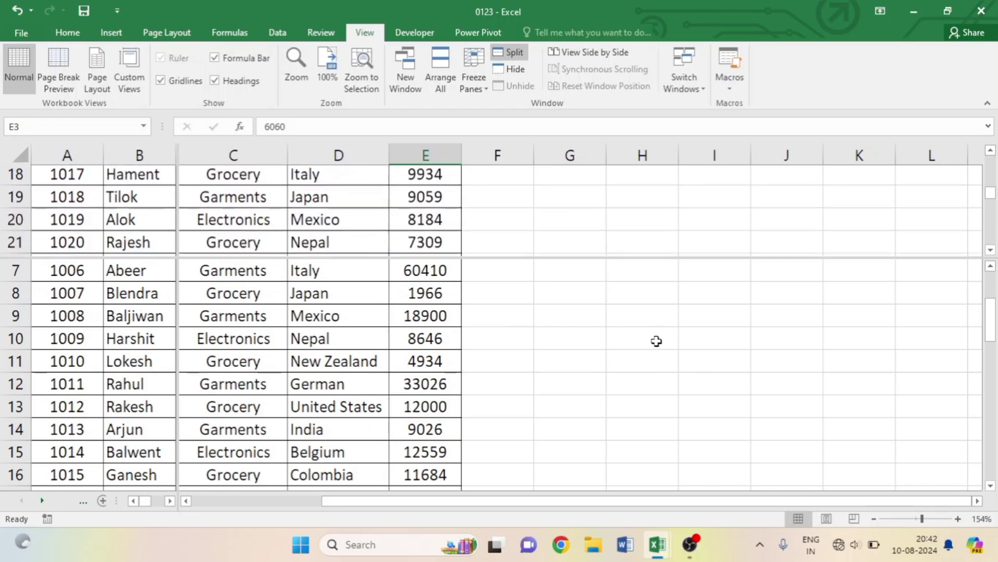
{"action": "scroll", "coordinate": [934, 290], "scroll_direction": "up", "scroll_amount": 1}
{"action": "left_click_drag", "start_coordinate": [990, 312], "coordinate": [996, 339]}
{"action": "left_click_drag", "start_coordinate": [995, 377], "coordinate": [990, 412]}
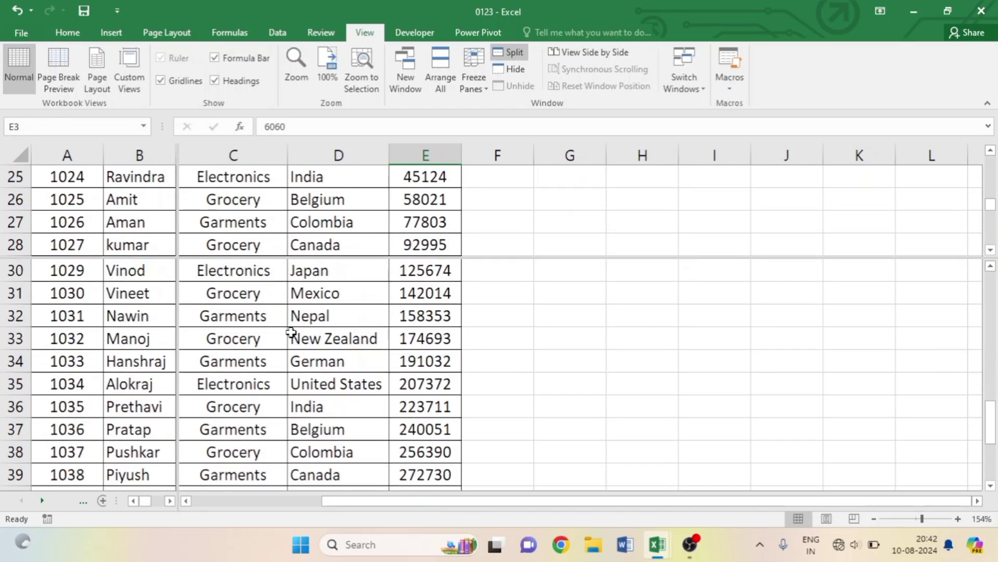
- Re-split the worksheet at cell E3 and remove the split
{"action": "scroll", "coordinate": [291, 332], "scroll_direction": "up", "scroll_amount": 4}
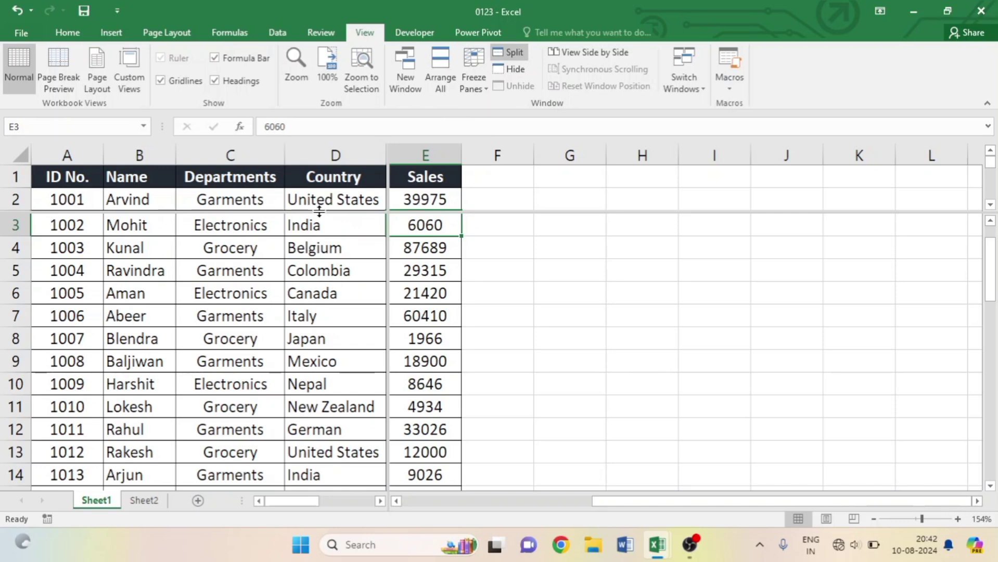
{"action": "left_click", "coordinate": [509, 52]}
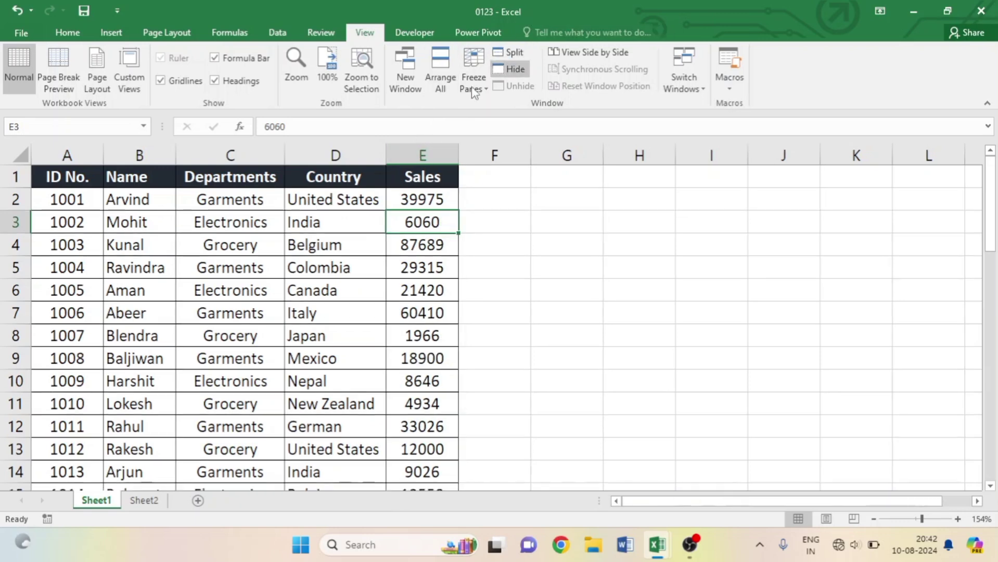
- Hide the 0123 workbook window and unhide it again
{"action": "scroll", "coordinate": [358, 252], "scroll_direction": "down", "scroll_amount": 2}
{"action": "scroll", "coordinate": [360, 251], "scroll_direction": "up", "scroll_amount": 2}
{"action": "scroll", "coordinate": [359, 251], "scroll_direction": "down", "scroll_amount": 1}
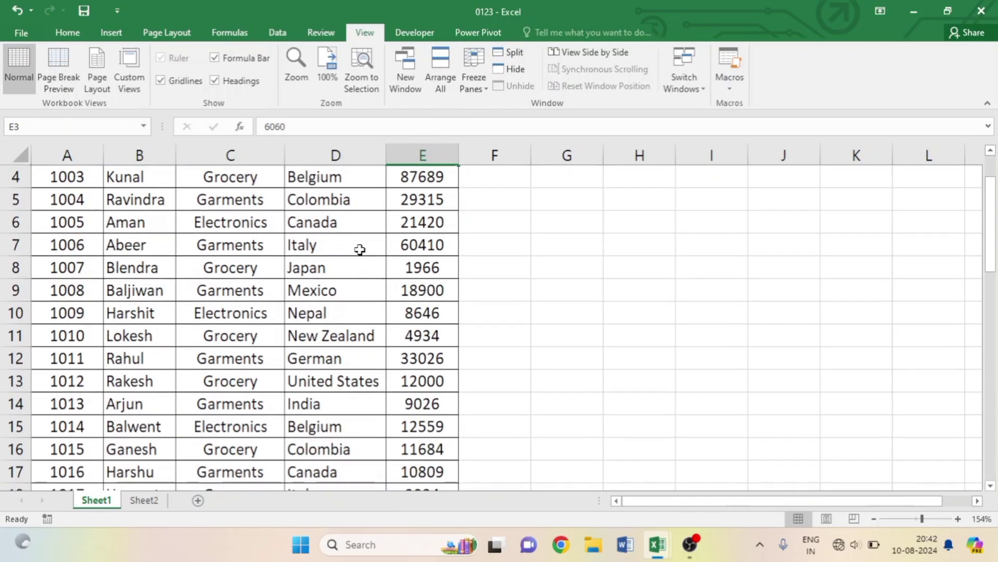
{"action": "scroll", "coordinate": [359, 249], "scroll_direction": "up", "scroll_amount": 1}
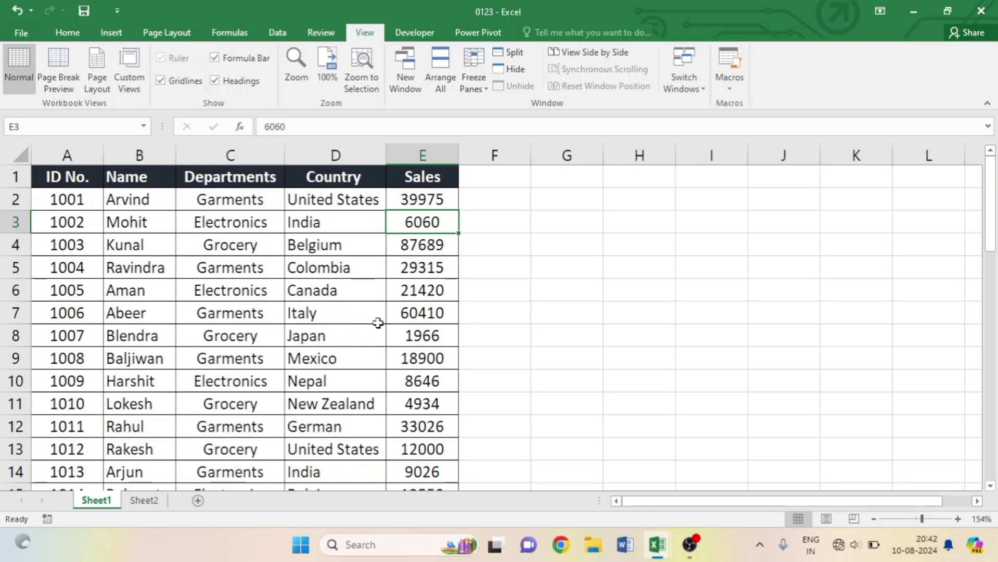
{"action": "left_click", "coordinate": [512, 70]}
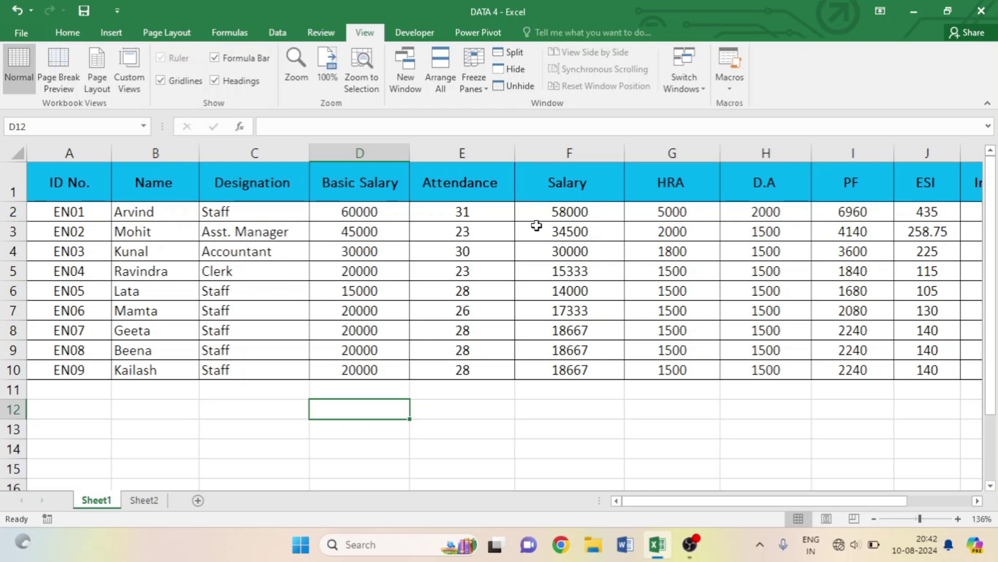
{"action": "left_click", "coordinate": [523, 82]}
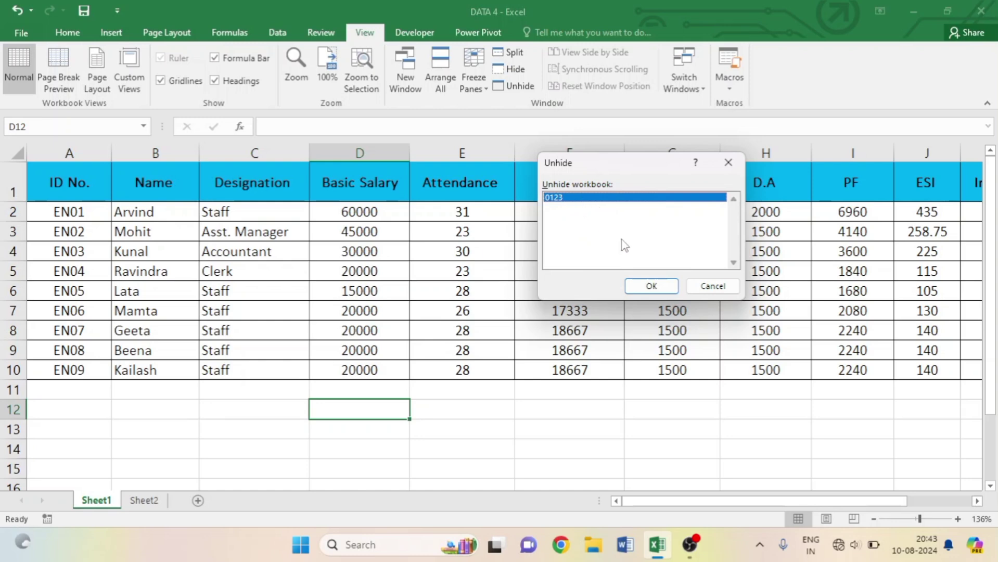
{"action": "left_click", "coordinate": [652, 287]}
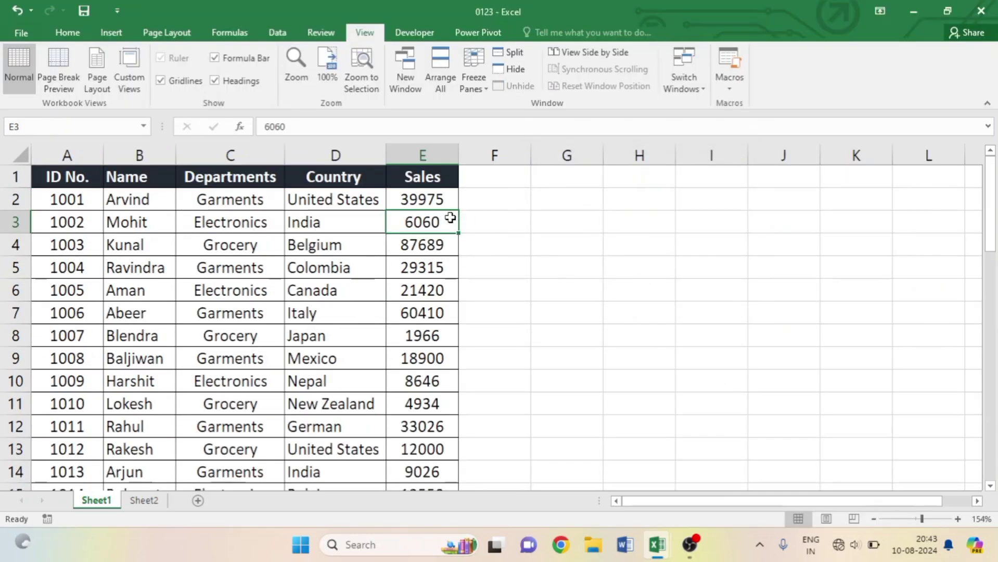
- View the 0123 and DATA 4 workbooks side by side and scroll through both in sync
{"action": "left_click", "coordinate": [612, 54]}
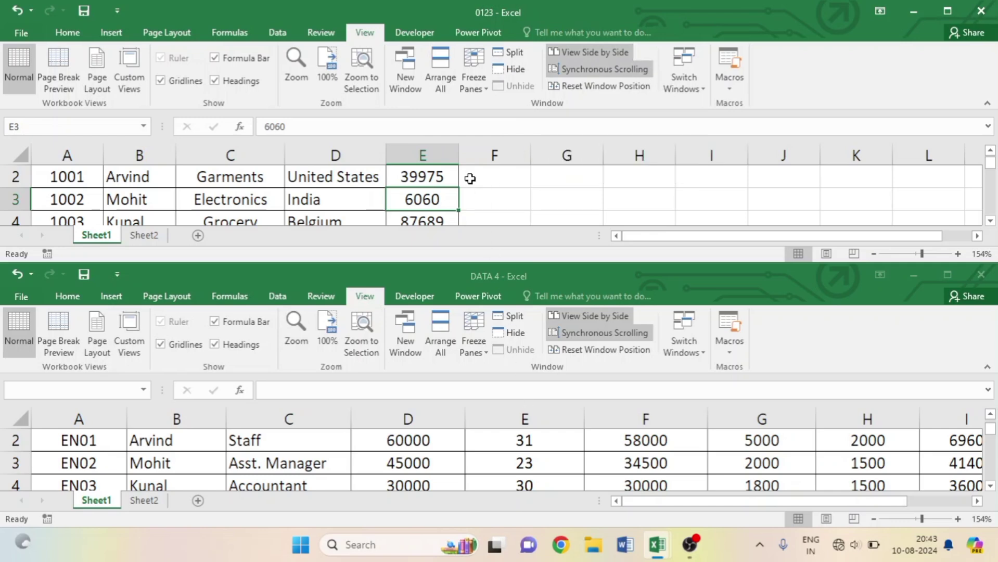
{"action": "scroll", "coordinate": [469, 181], "scroll_direction": "down", "scroll_amount": 3}
{"action": "scroll", "coordinate": [469, 181], "scroll_direction": "up", "scroll_amount": 4}
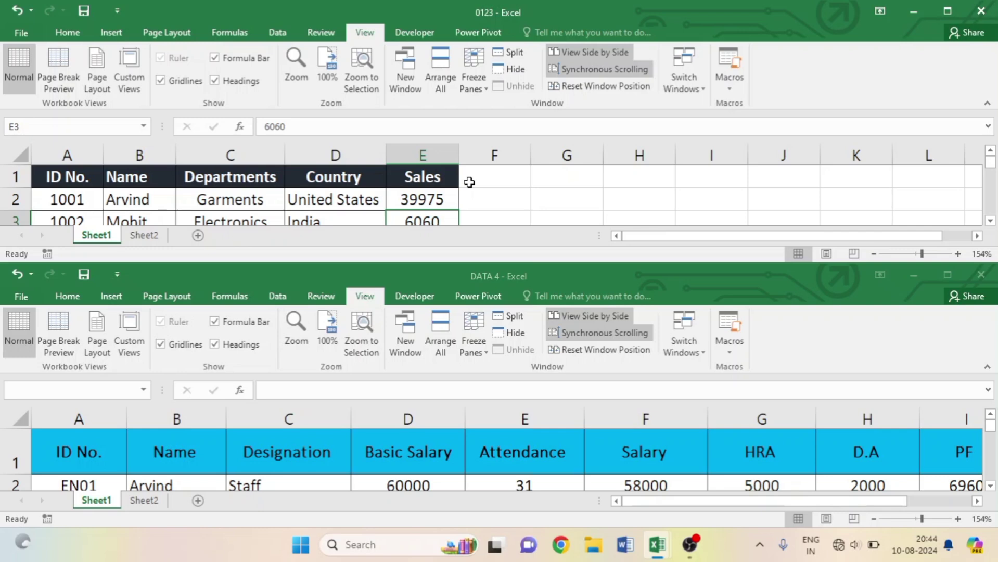
{"action": "scroll", "coordinate": [470, 181], "scroll_direction": "down", "scroll_amount": 5}
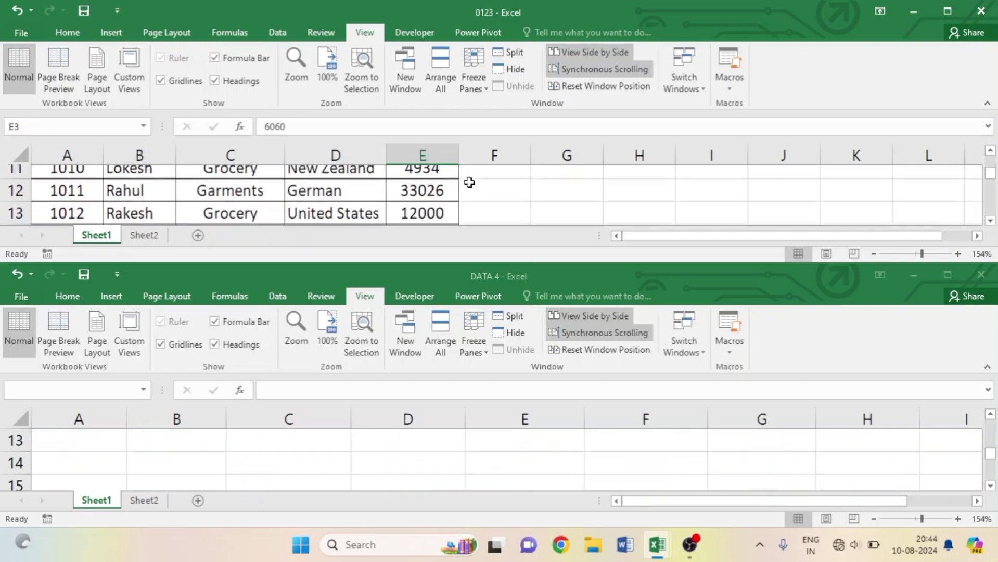
{"action": "scroll", "coordinate": [470, 181], "scroll_direction": "up", "scroll_amount": 5}
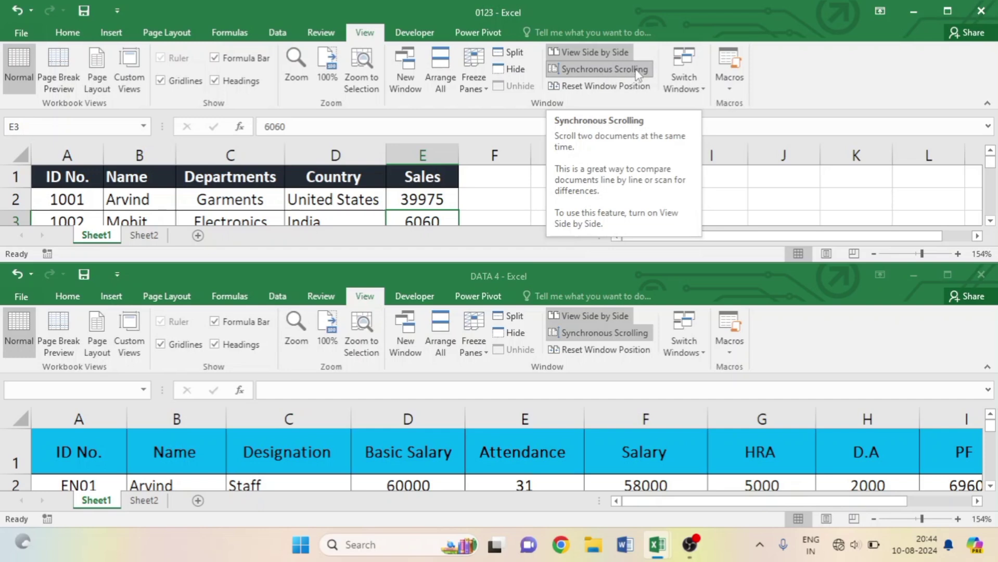
- Turn off synchronous scrolling to scroll the 0123 workbook independently of DATA 4, and reset the window positions
{"action": "left_click", "coordinate": [595, 74]}
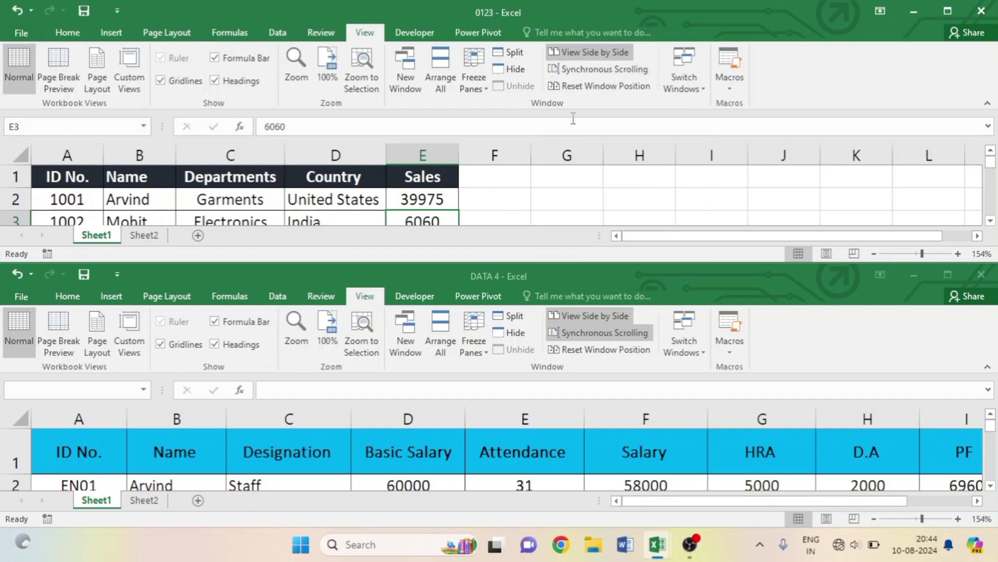
{"action": "scroll", "coordinate": [504, 192], "scroll_direction": "down", "scroll_amount": 4}
{"action": "scroll", "coordinate": [504, 193], "scroll_direction": "up", "scroll_amount": 2}
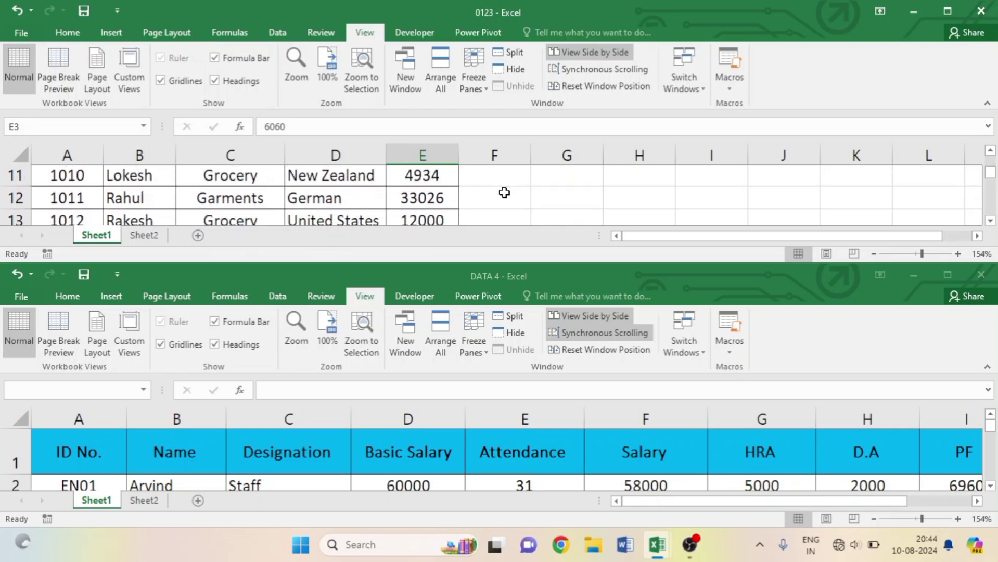
{"action": "scroll", "coordinate": [505, 192], "scroll_direction": "up", "scroll_amount": 2}
{"action": "scroll", "coordinate": [625, 423], "scroll_direction": "down", "scroll_amount": 3}
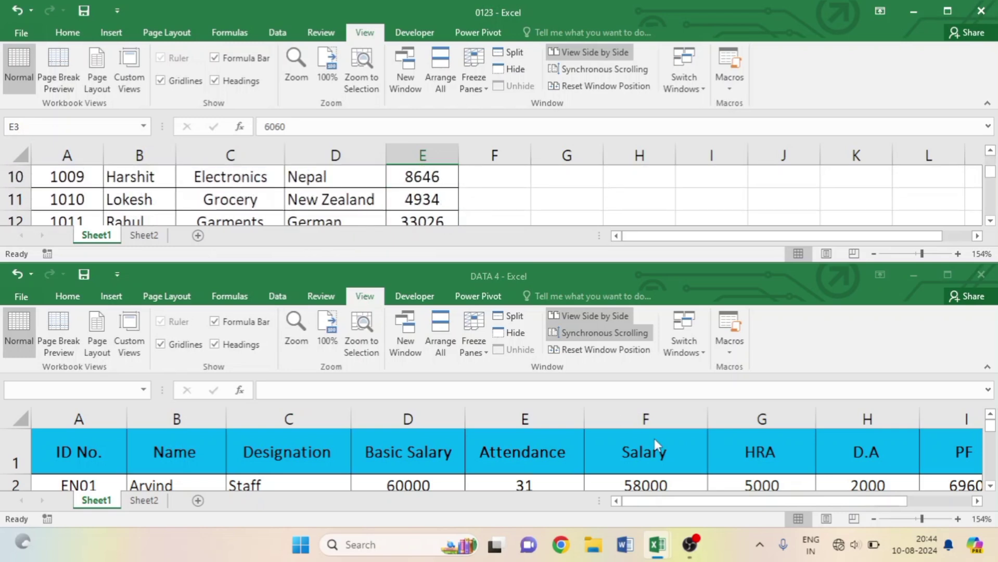
{"action": "scroll", "coordinate": [625, 424], "scroll_direction": "up", "scroll_amount": 3}
{"action": "scroll", "coordinate": [990, 430], "scroll_direction": "down", "scroll_amount": 1}
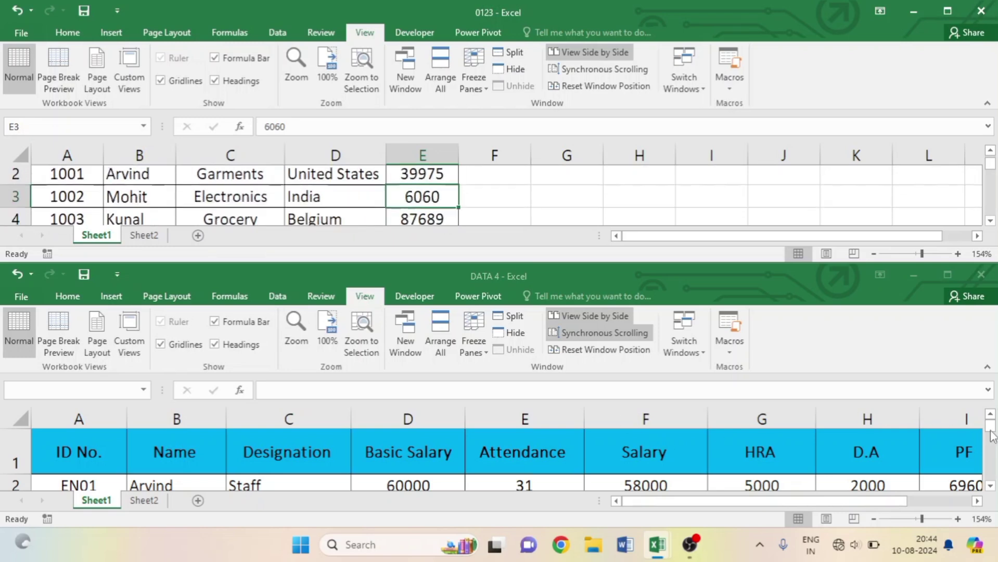
{"action": "mouse_move", "coordinate": [991, 428]}
{"action": "left_mouse_down"}
{"action": "mouse_move", "coordinate": [991, 457]}
{"action": "mouse_move", "coordinate": [984, 416]}
{"action": "left_mouse_up"}
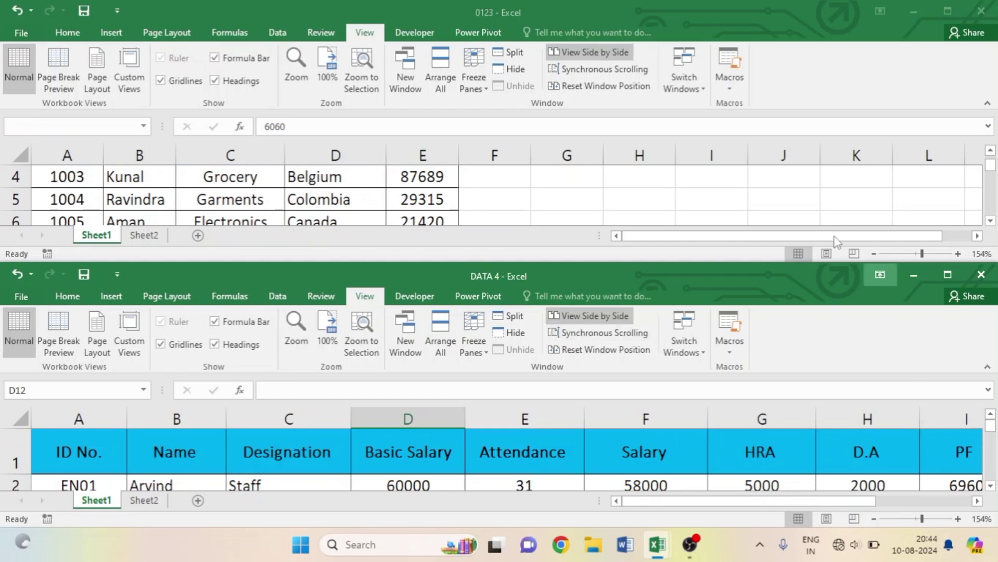
{"action": "left_click", "coordinate": [583, 88]}
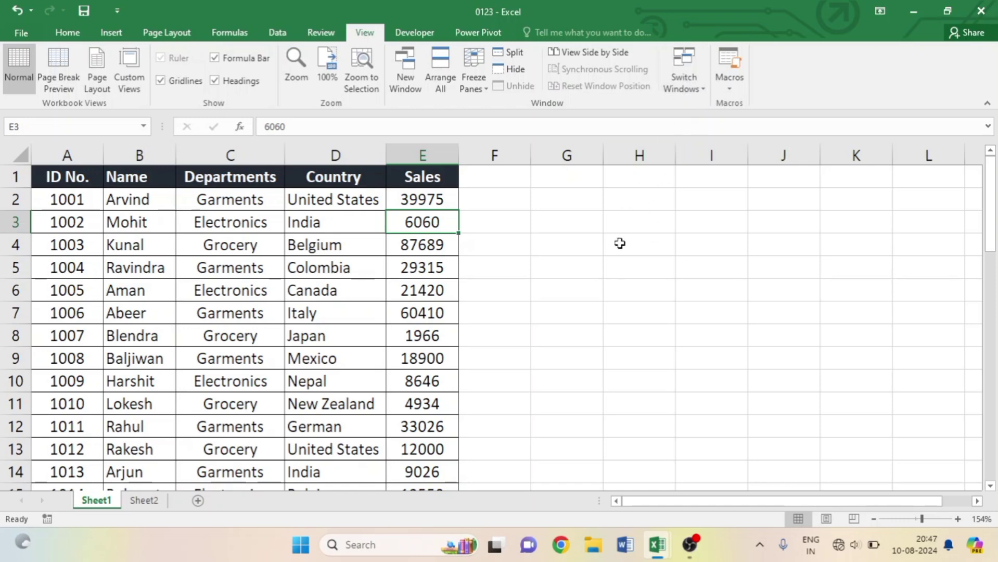
- Copy the full ID No. and Name columns, A1:B47, from 0123 and paste them at A1 of a new blank workbook
{"action": "key", "text": "Left"}
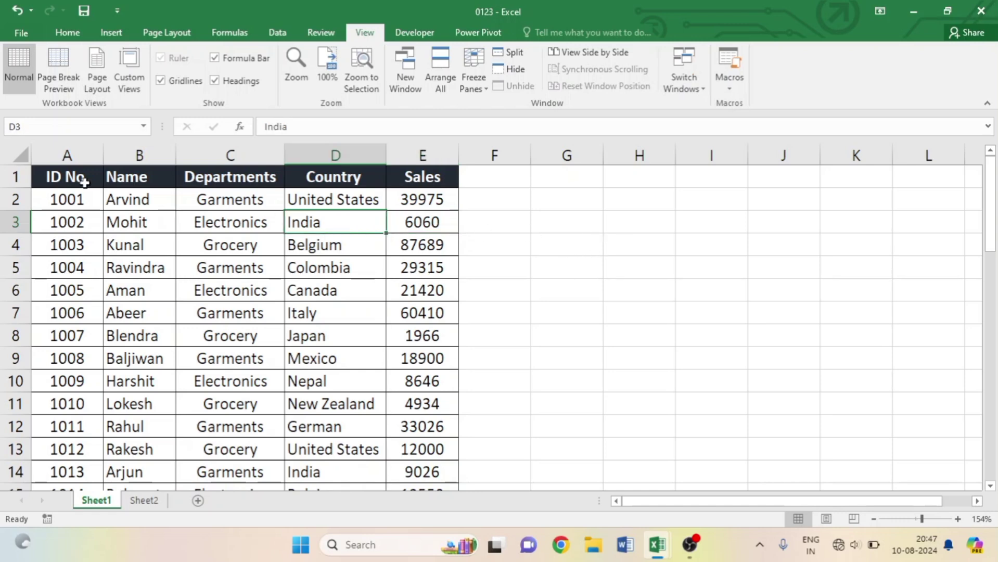
{"action": "left_click_drag", "start_coordinate": [46, 174], "coordinate": [144, 427]}
{"action": "key", "text": "ctrl+shift+Down"}
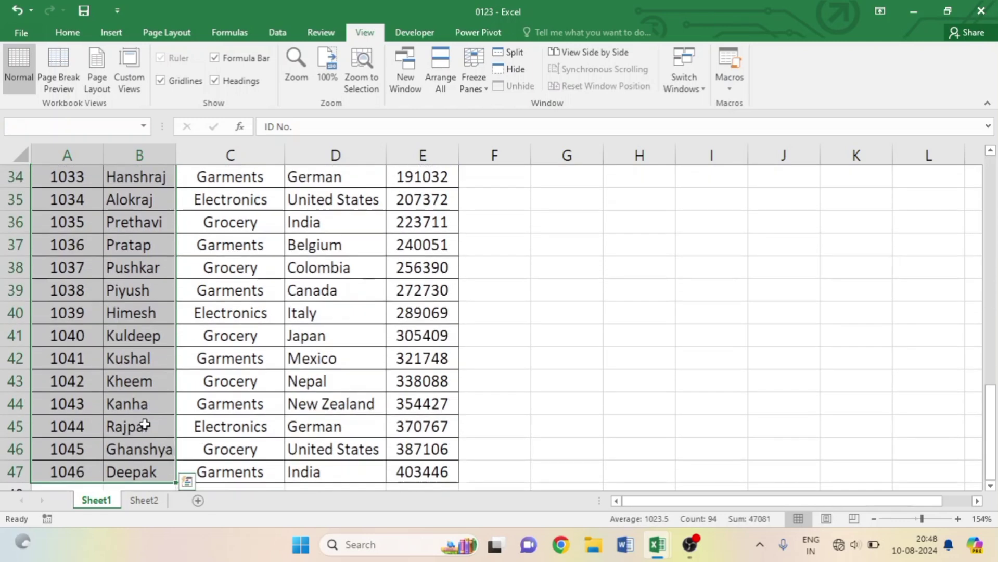
{"action": "key", "text": "ctrl+c"}
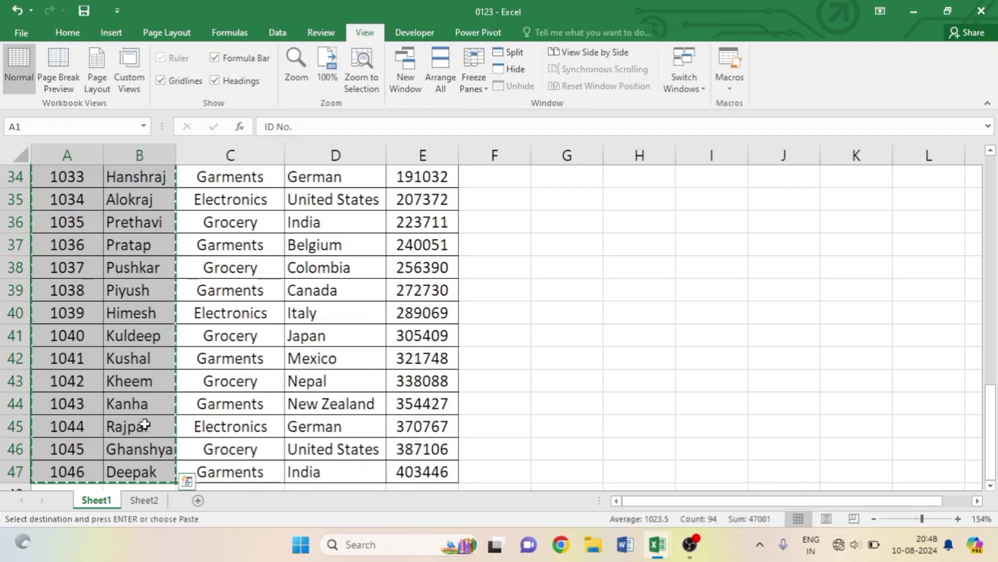
{"action": "key", "text": "ctrl+n"}
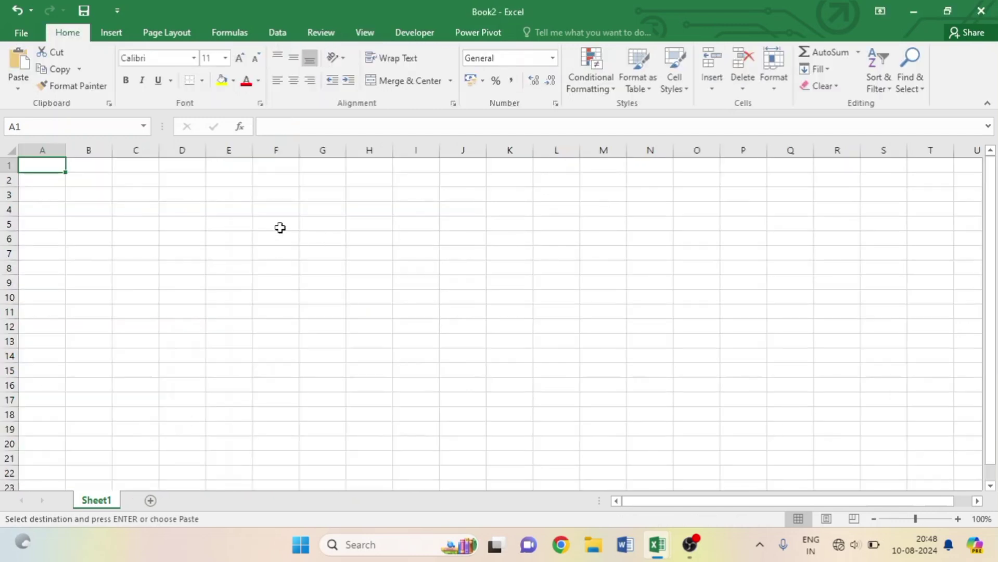
{"action": "key", "text": "ctrl+v"}
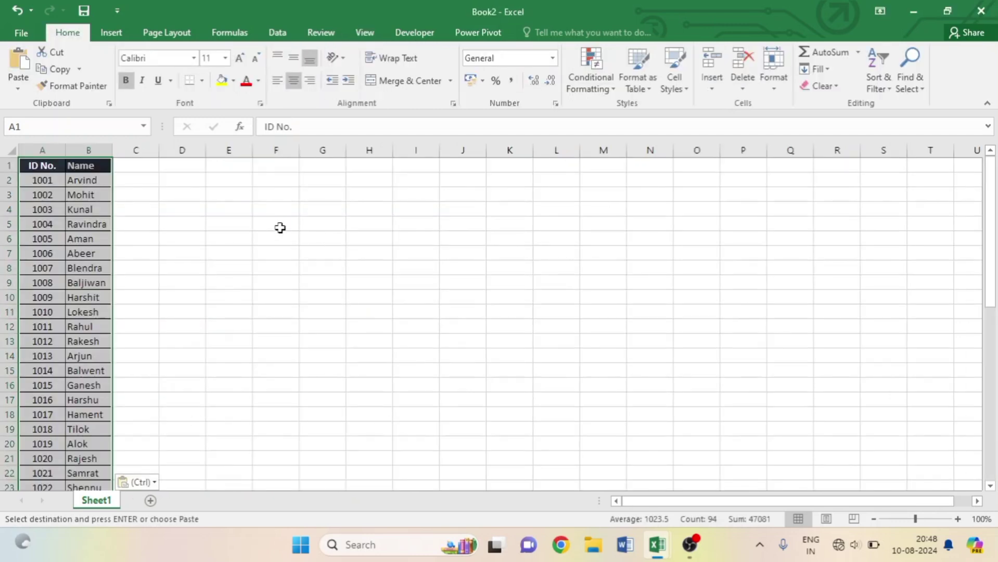
- Enter the headings ID NO. in E4 and Departments in F4, and fit column F to its contents
{"action": "scroll", "coordinate": [312, 234], "scroll_direction": "up", "scroll_amount": 3}
{"action": "left_click", "coordinate": [337, 240]}
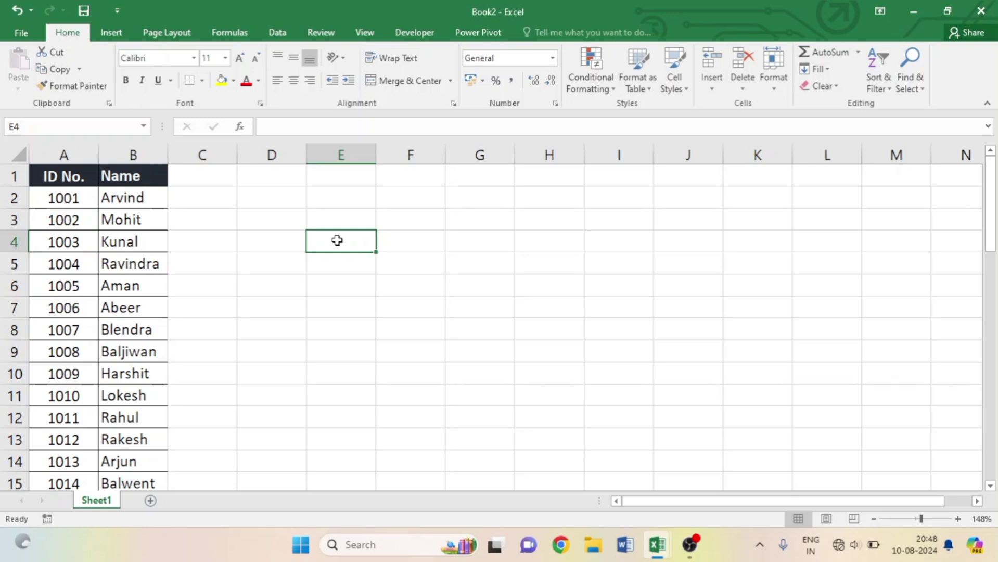
{"action": "type", "text": "ID"}
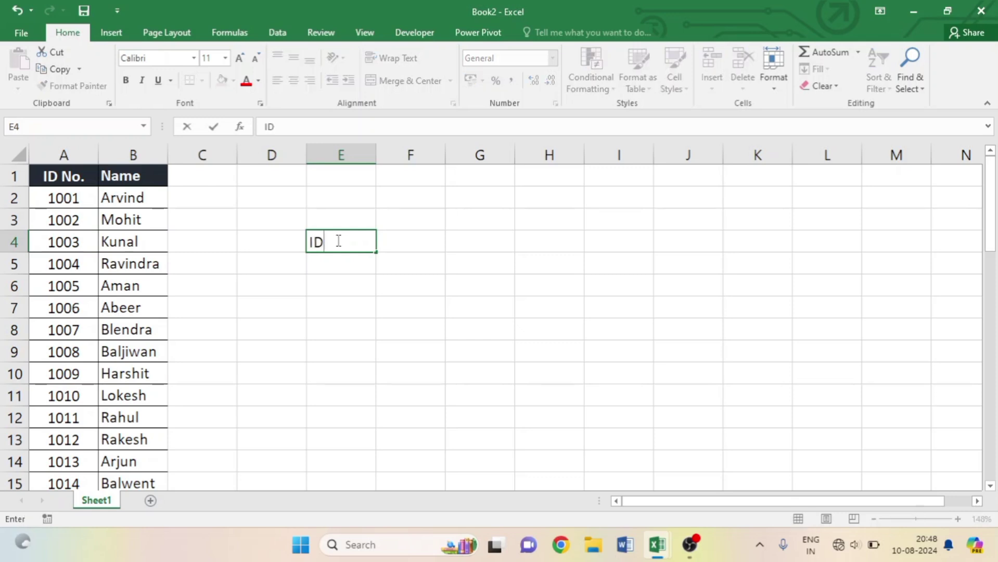
{"action": "type", "text": " NO."}
{"action": "left_click", "coordinate": [521, 302]}
{"action": "left_click", "coordinate": [415, 241]}
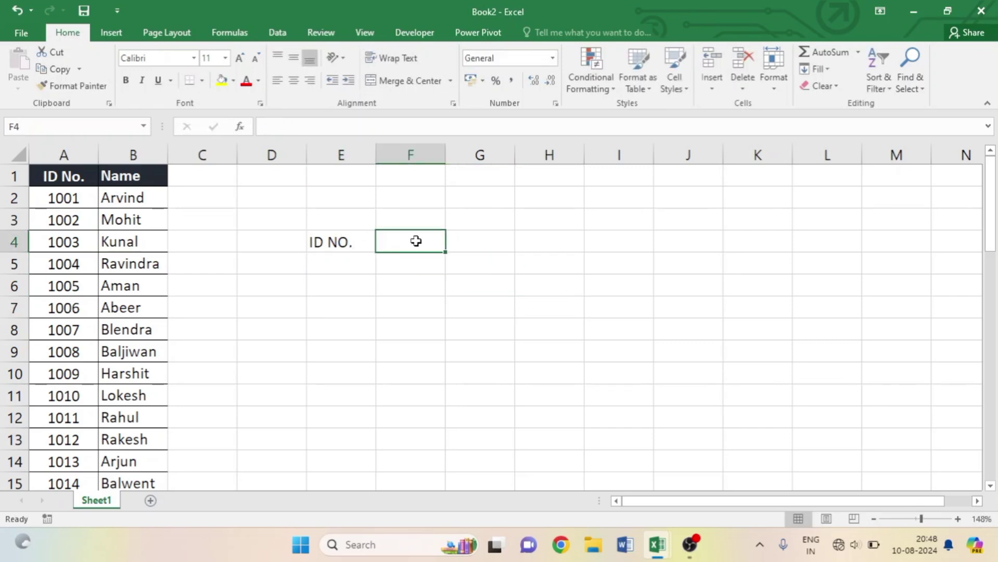
{"action": "type", "text": "Departments"}
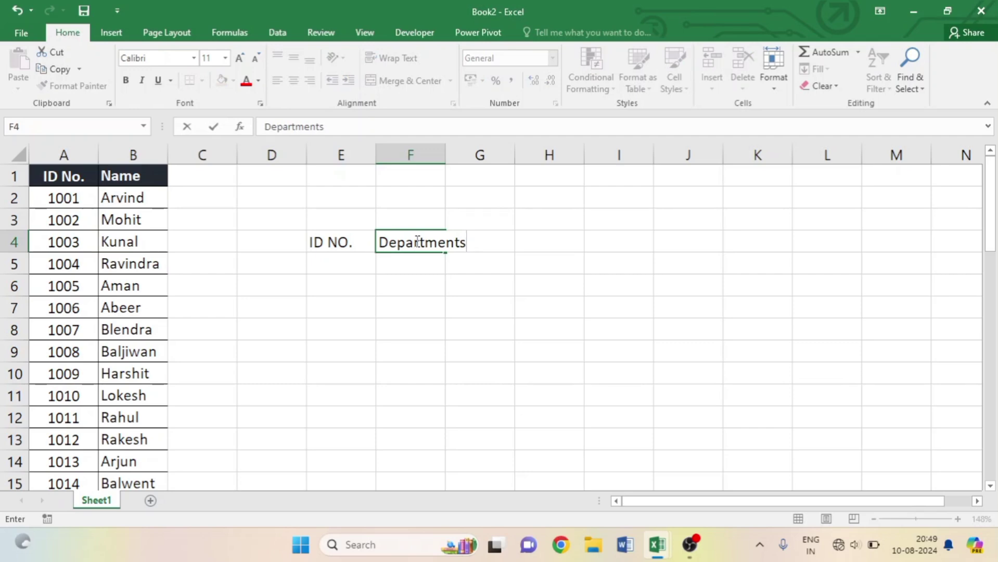
{"action": "key", "text": "Return"}
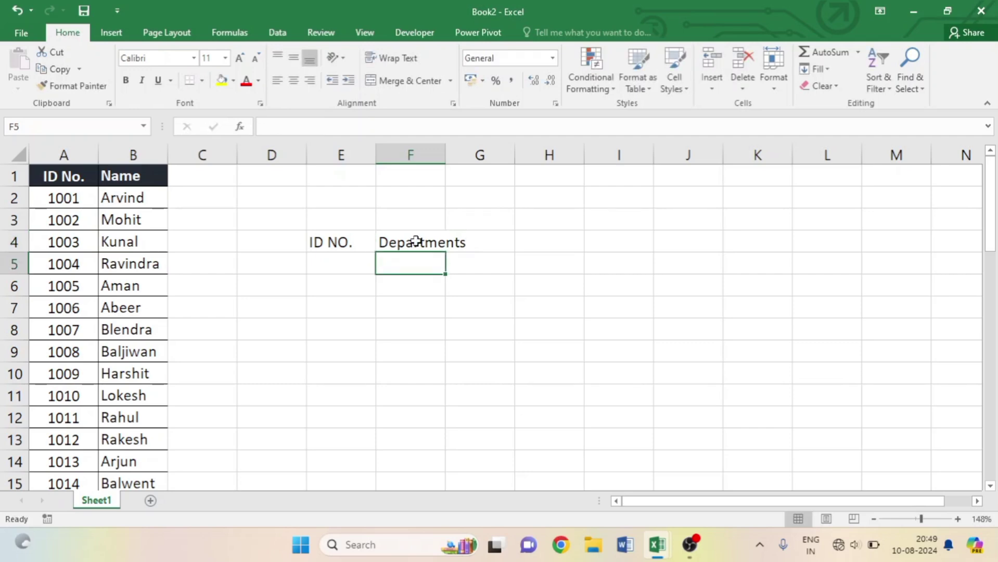
{"action": "double_click", "coordinate": [446, 159]}
- Copy the ID number from cell A11 into cell E5 under the ID NO. heading
{"action": "left_click", "coordinate": [331, 261]}
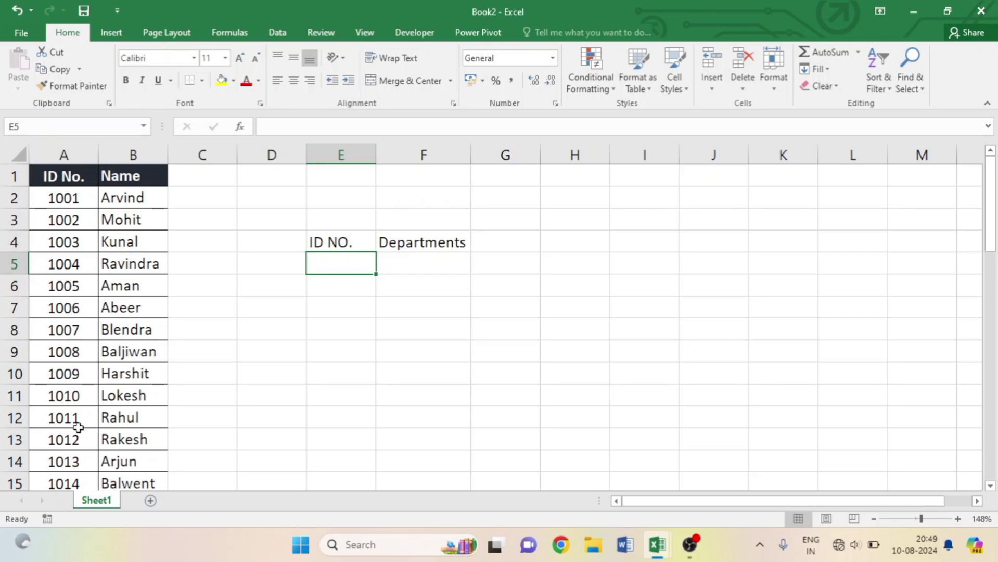
{"action": "left_click", "coordinate": [77, 400]}
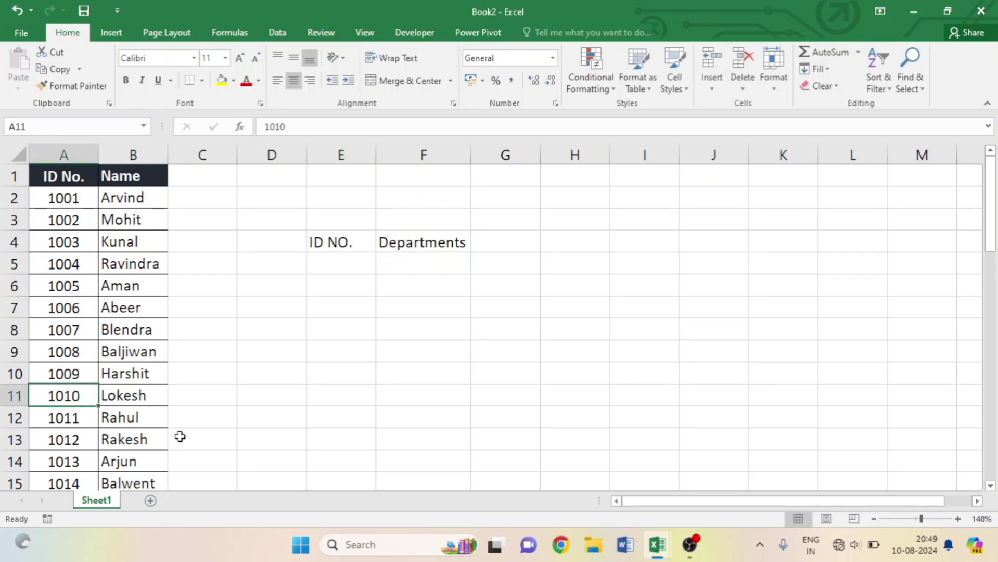
{"action": "key", "text": "ctrl+c"}
{"action": "left_click", "coordinate": [342, 263]}
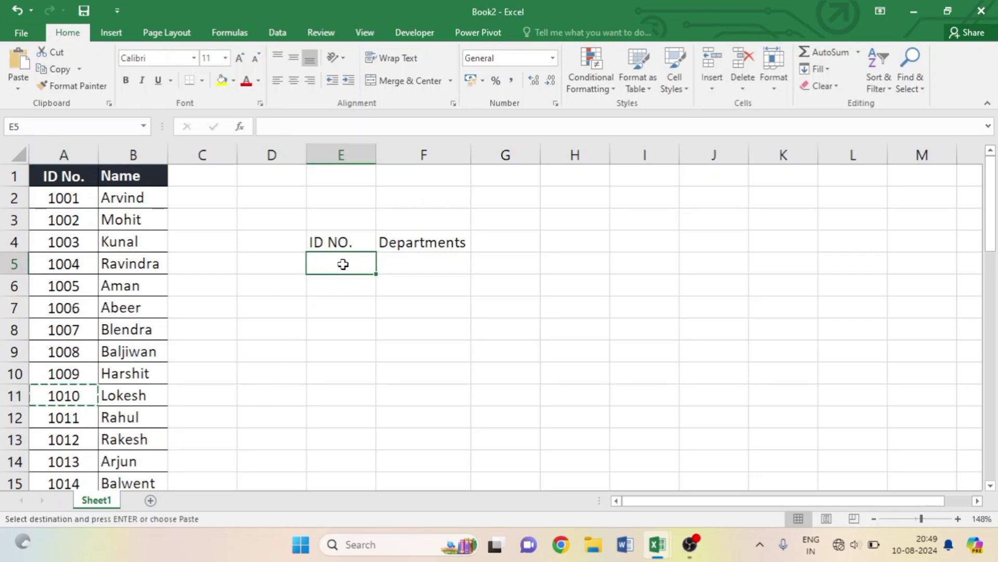
{"action": "key", "text": "Return"}
- Switch to the 0123 workbook and examine its table from the heading row, including the Departments column
{"action": "left_click", "coordinate": [456, 266]}
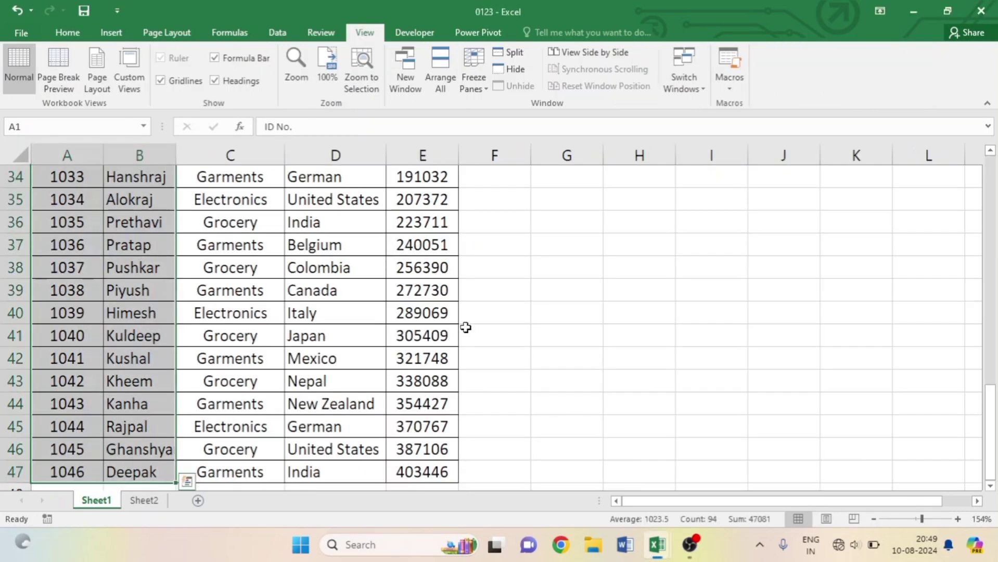
{"action": "scroll", "coordinate": [272, 234], "scroll_direction": "up", "scroll_amount": 6}
{"action": "scroll", "coordinate": [273, 234], "scroll_direction": "up", "scroll_amount": 5}
{"action": "left_click", "coordinate": [167, 243]}
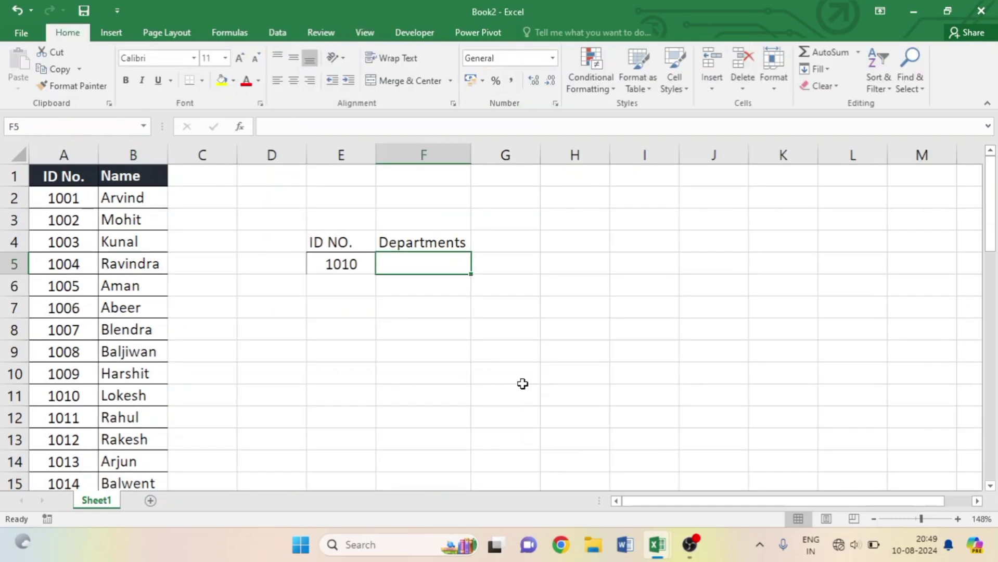
- Start a VLOOKUP formula in F5 of Book2 with E5 as the lookup value
{"action": "type", "text": "="}
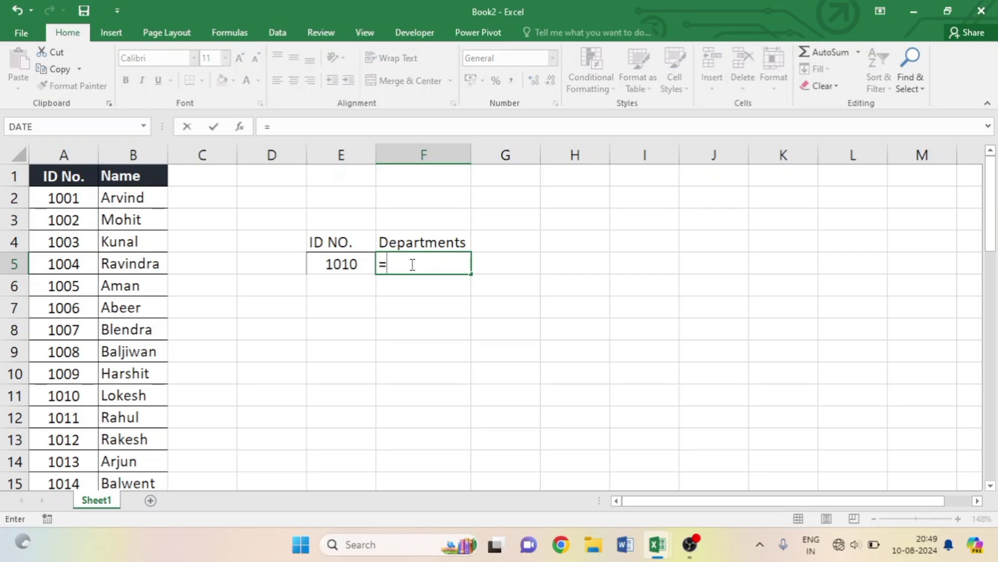
{"action": "type", "text": "vlo"}
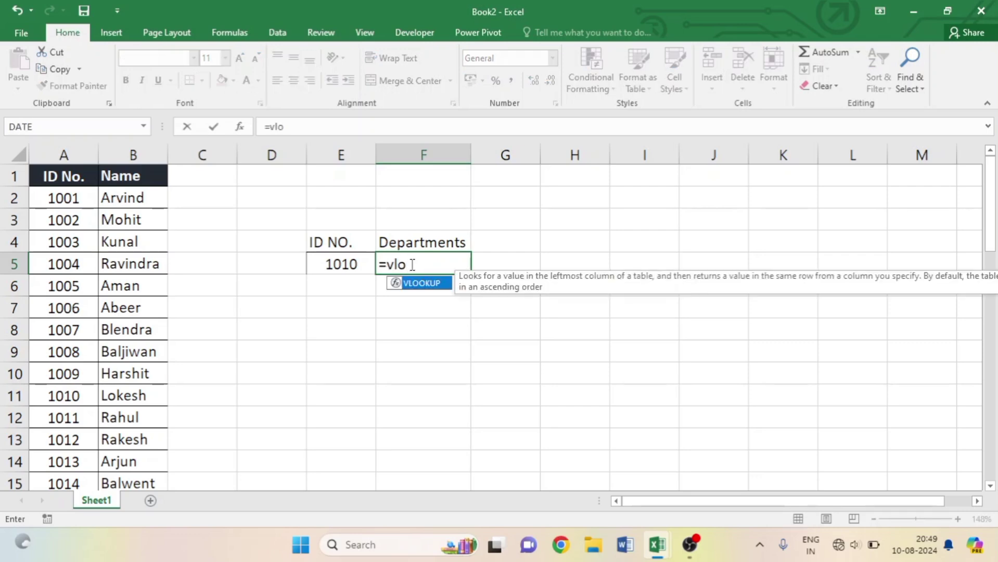
{"action": "key", "text": "Tab"}
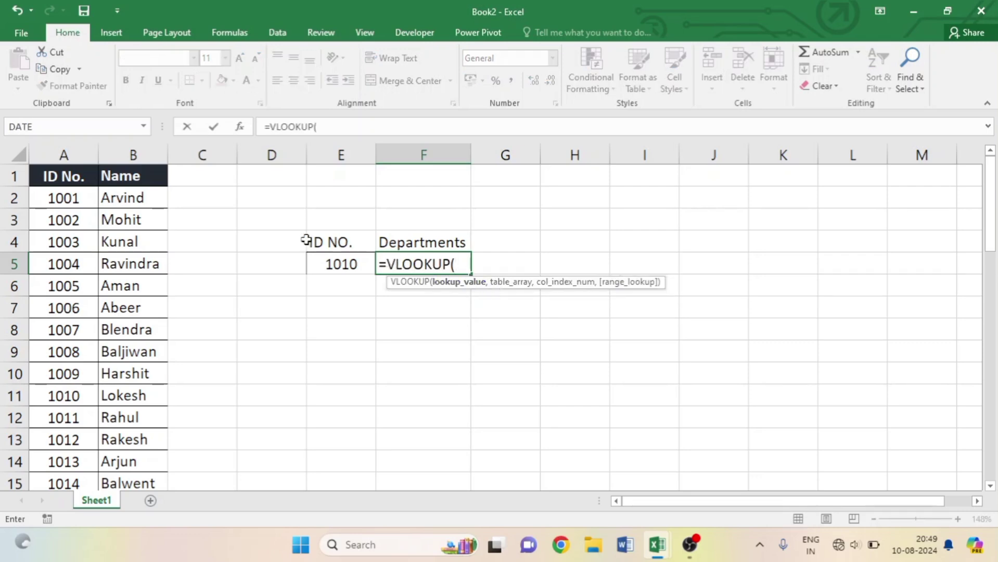
{"action": "left_click", "coordinate": [328, 267]}
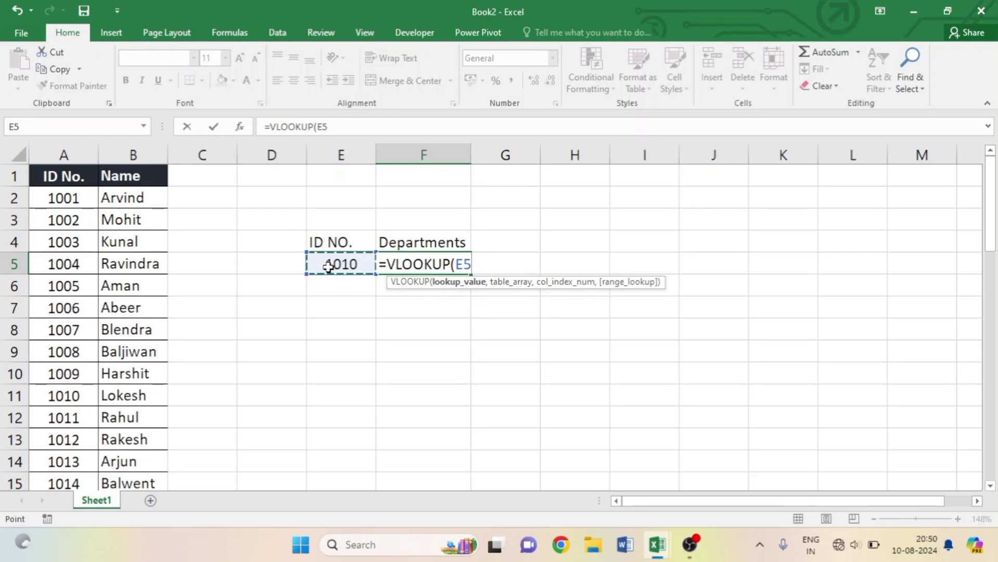
{"action": "type", "text": ","}
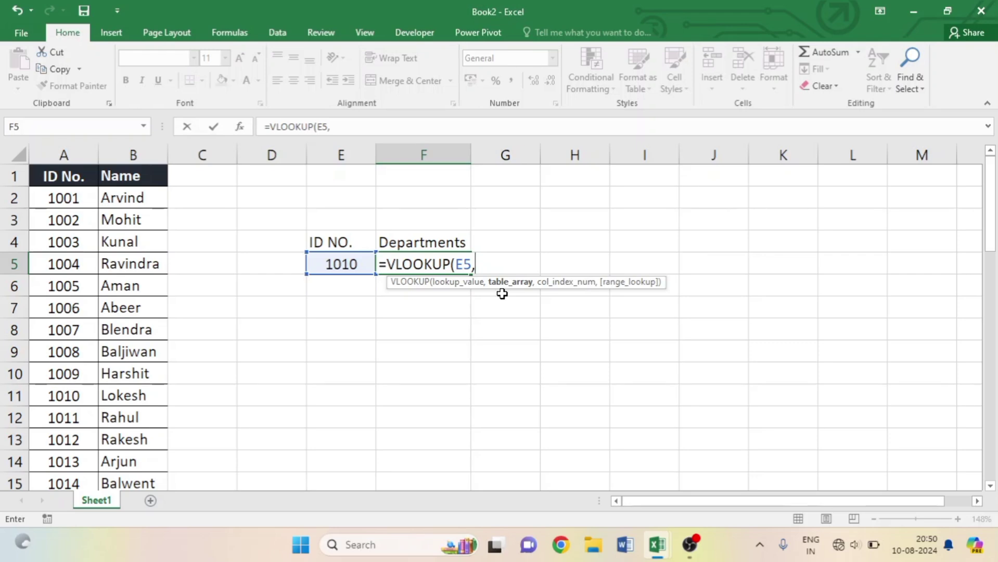
- Switch windows to the 0123 workbook and use Sheet1 range A1:E47 as the VLOOKUP's table array
{"action": "left_click", "coordinate": [361, 38]}
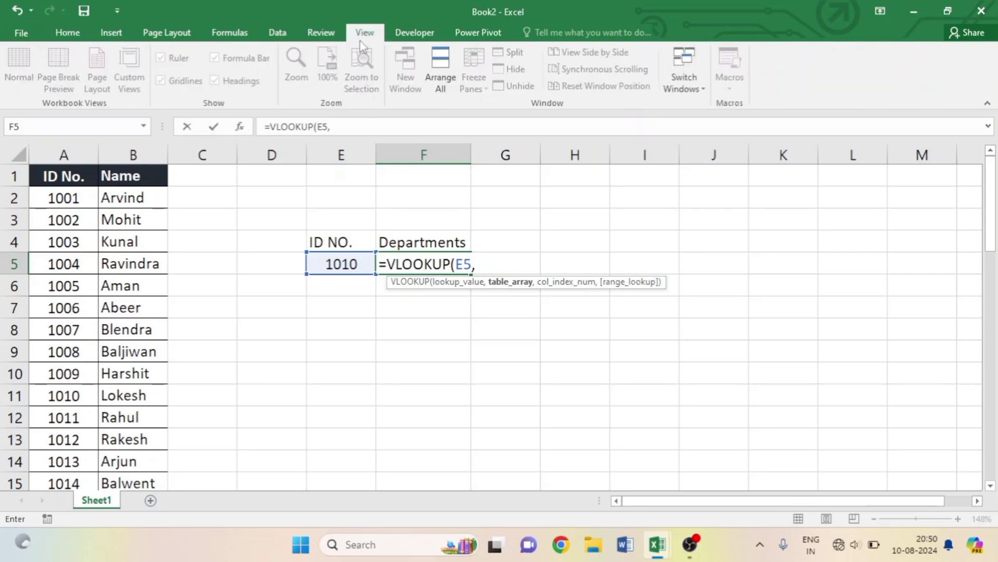
{"action": "left_click", "coordinate": [683, 89]}
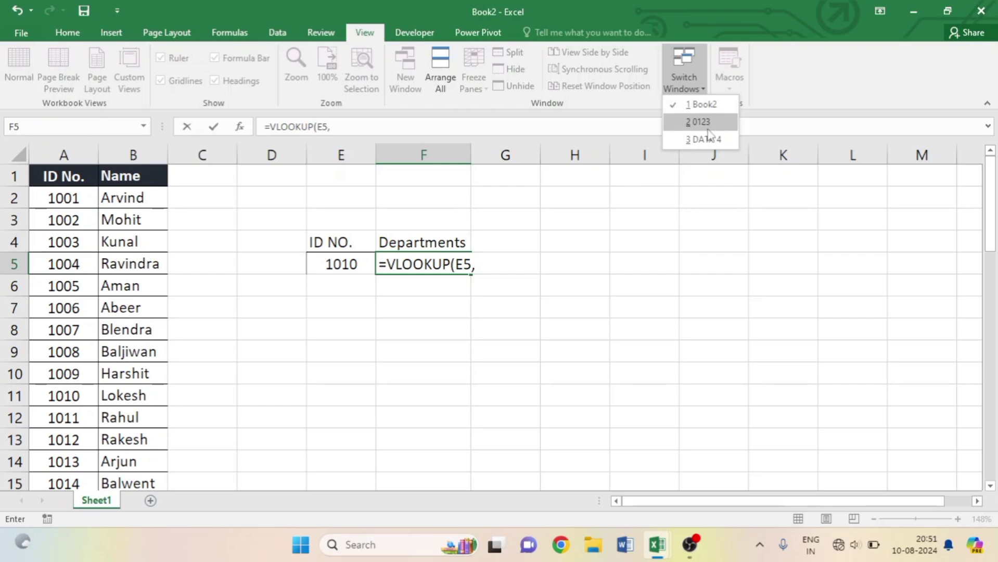
{"action": "left_click", "coordinate": [708, 129]}
{"action": "left_click", "coordinate": [52, 181]}
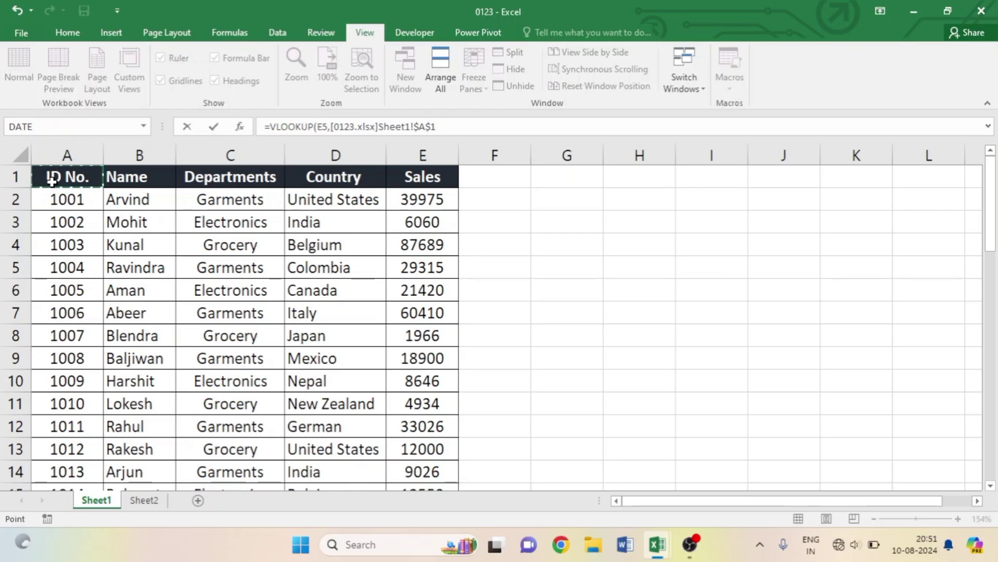
{"action": "type", "text": ",[0123.xlsx]Sheet1!$A$1"}
{"action": "left_click_drag", "start_coordinate": [52, 181], "coordinate": [398, 425]}
{"action": "scroll", "coordinate": [371, 382], "scroll_direction": "up", "scroll_amount": 12}
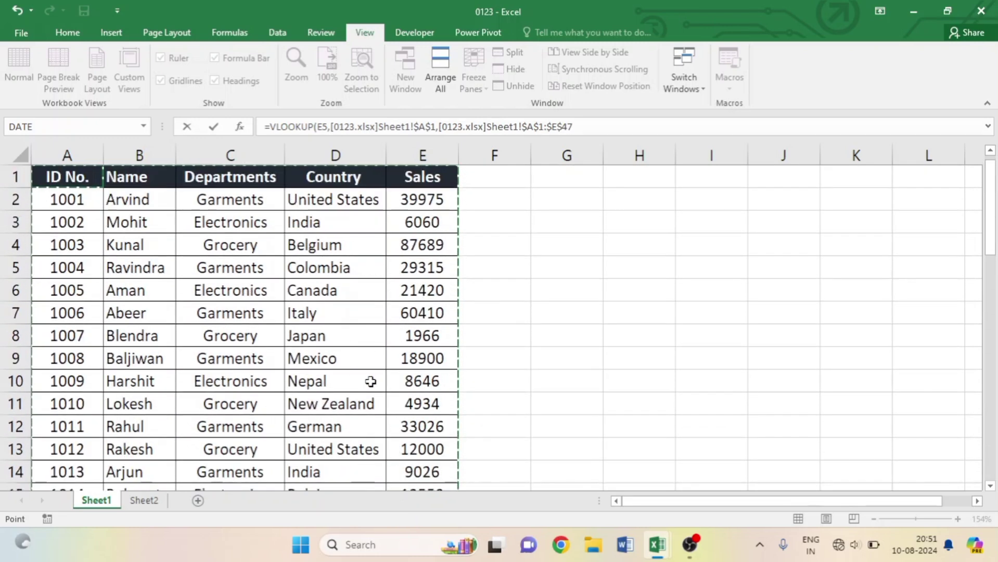
{"action": "type", "text": ","}
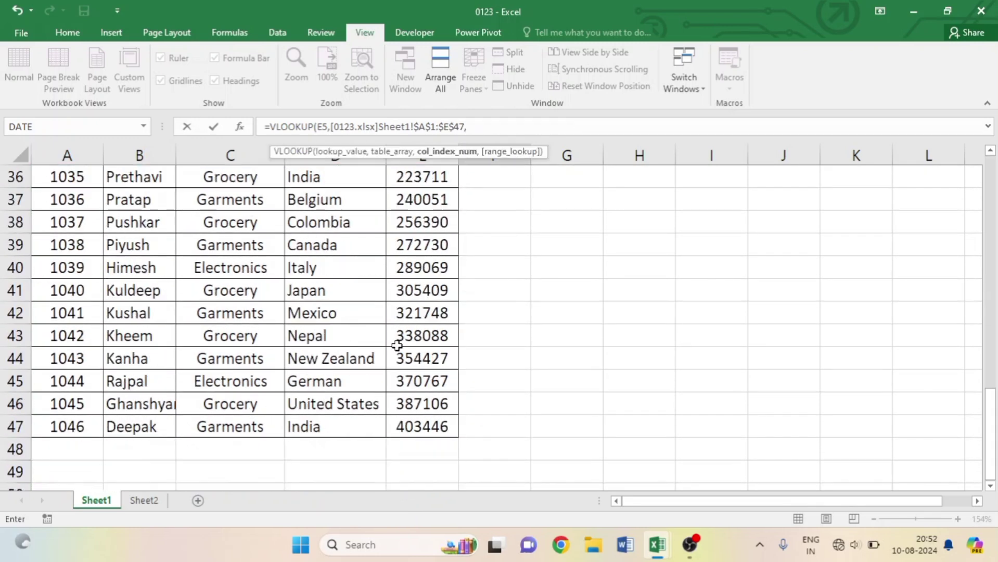
- Complete the VLOOKUP with column index 3 and TRUE as the range lookup
{"action": "scroll", "coordinate": [396, 322], "scroll_direction": "up", "scroll_amount": 12}
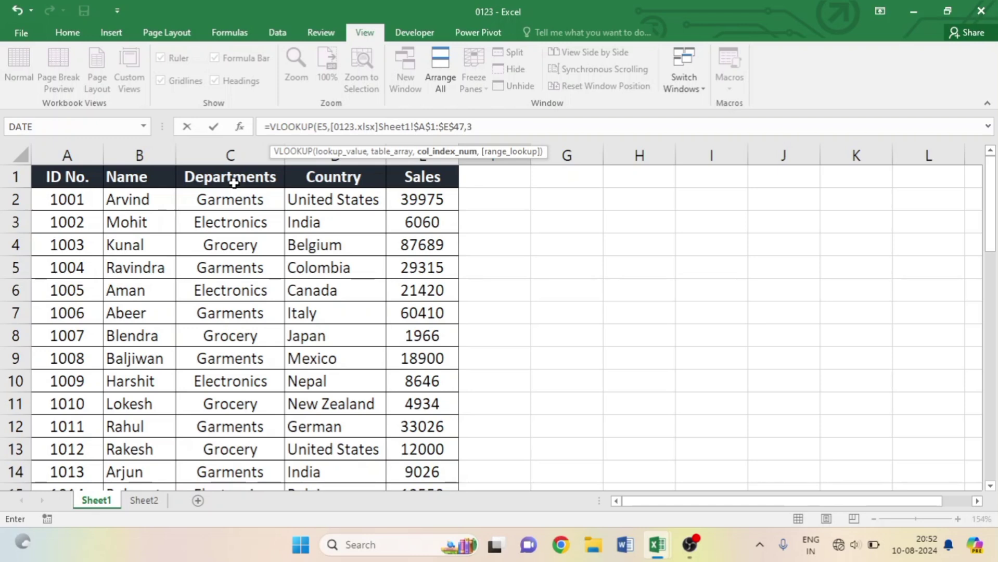
{"action": "type", "text": ","}
{"action": "key", "text": "Tab"}
{"action": "type", "text": ")"}
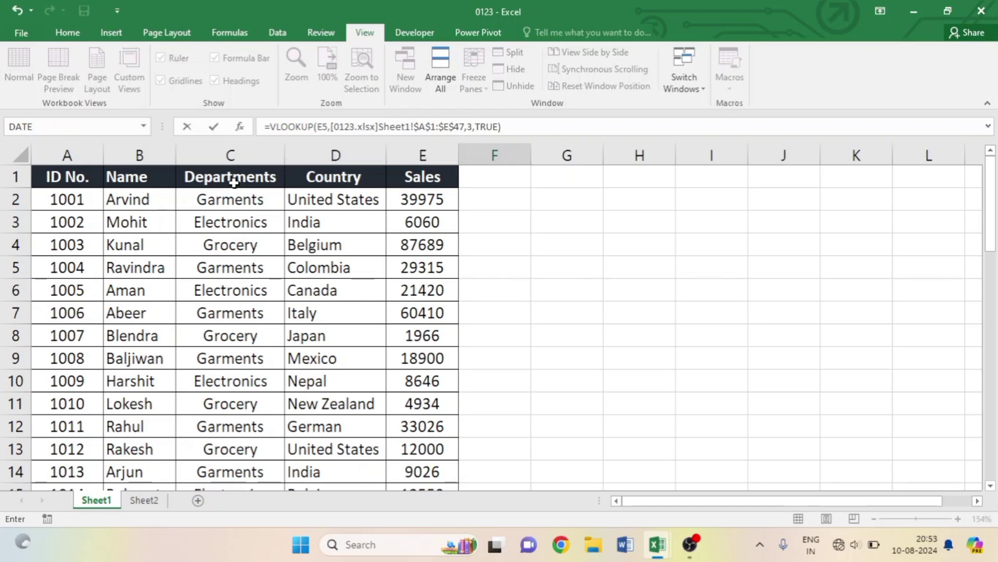
{"action": "key", "text": "Return"}
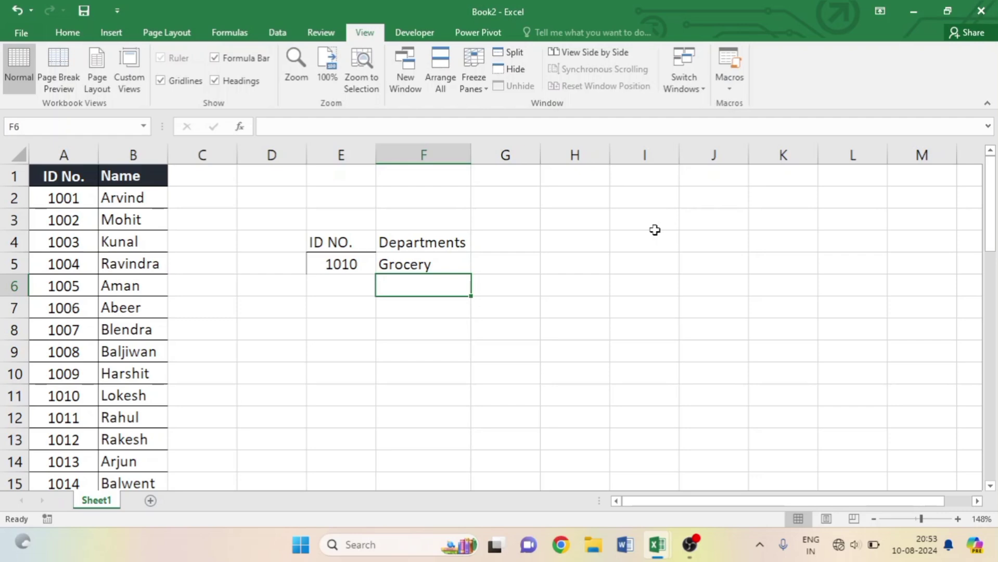
- Start recording a macro named a with the shortcut letter K, stored in This Workbook
{"action": "left_click", "coordinate": [729, 87]}
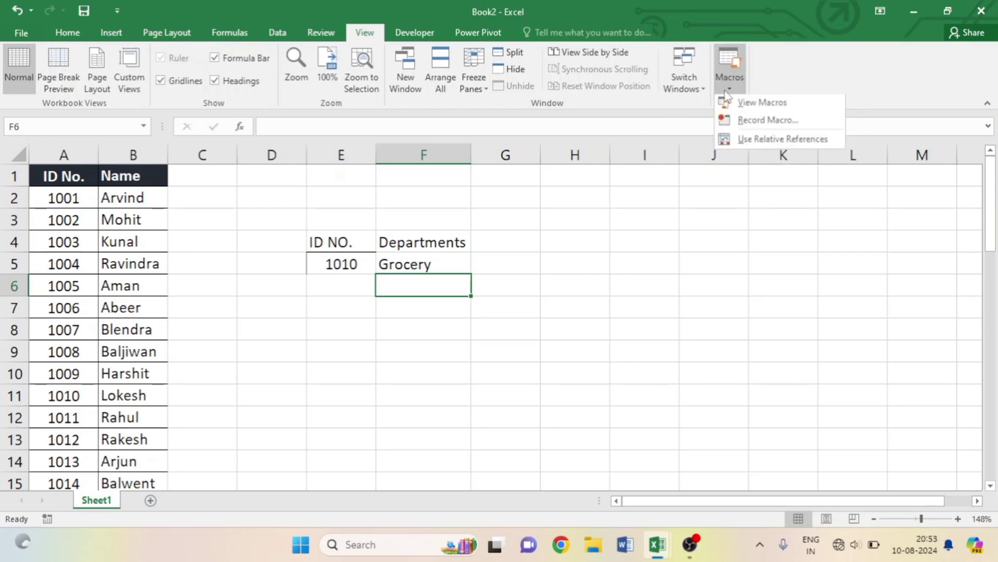
{"action": "left_click", "coordinate": [747, 122]}
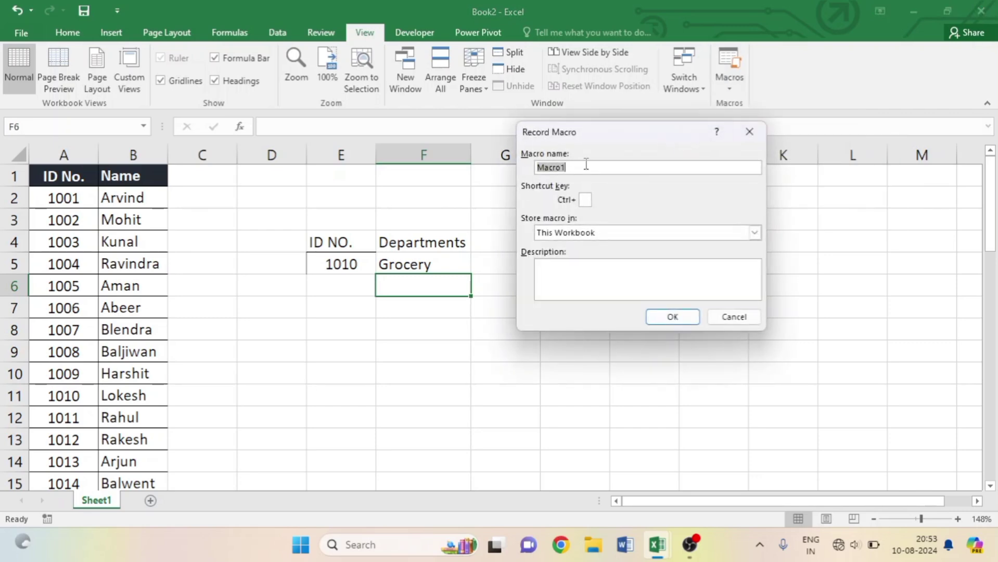
{"action": "type", "text": "a"}
{"action": "type", "text": "K"}
{"action": "left_click", "coordinate": [673, 317]}
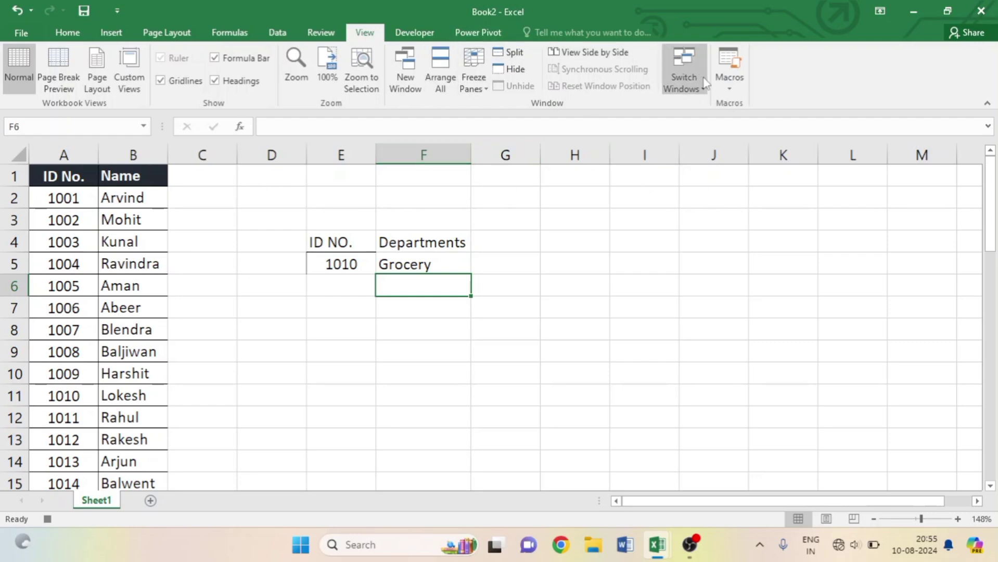
{"action": "left_click", "coordinate": [732, 87]}
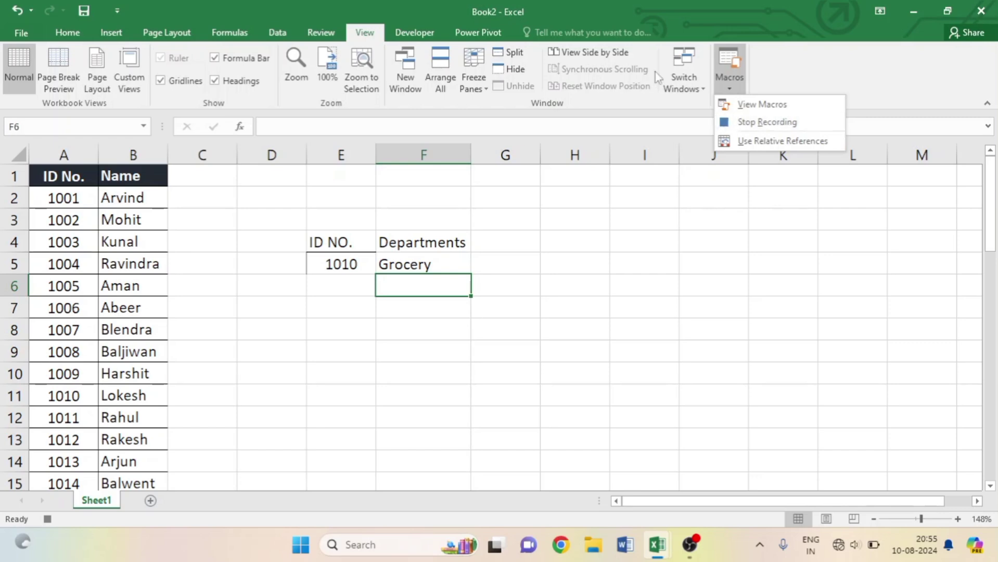
{"action": "left_click", "coordinate": [562, 195]}
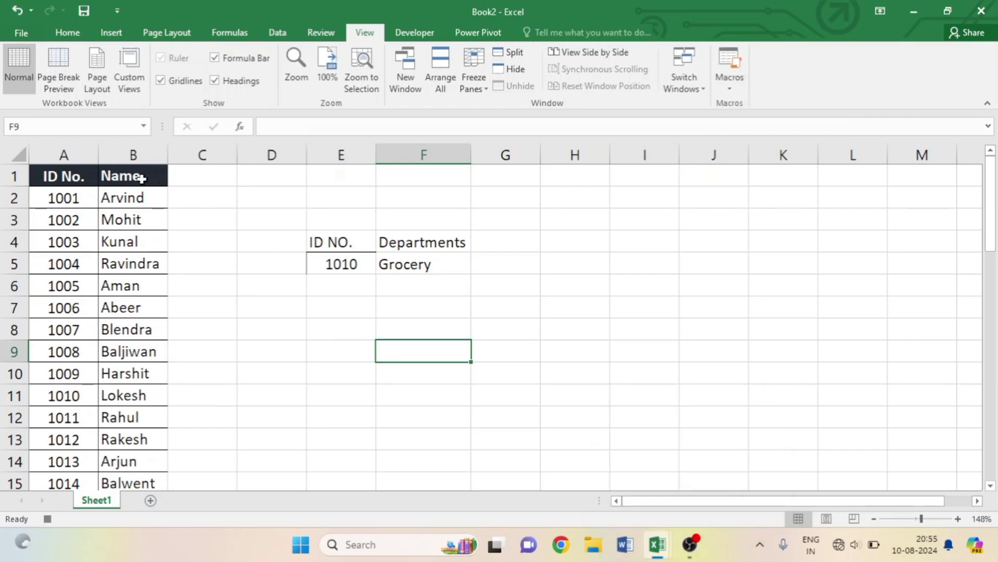
- Copy the Name cells B1:B11 and paste them at H2
{"action": "left_click_drag", "start_coordinate": [138, 174], "coordinate": [136, 393]}
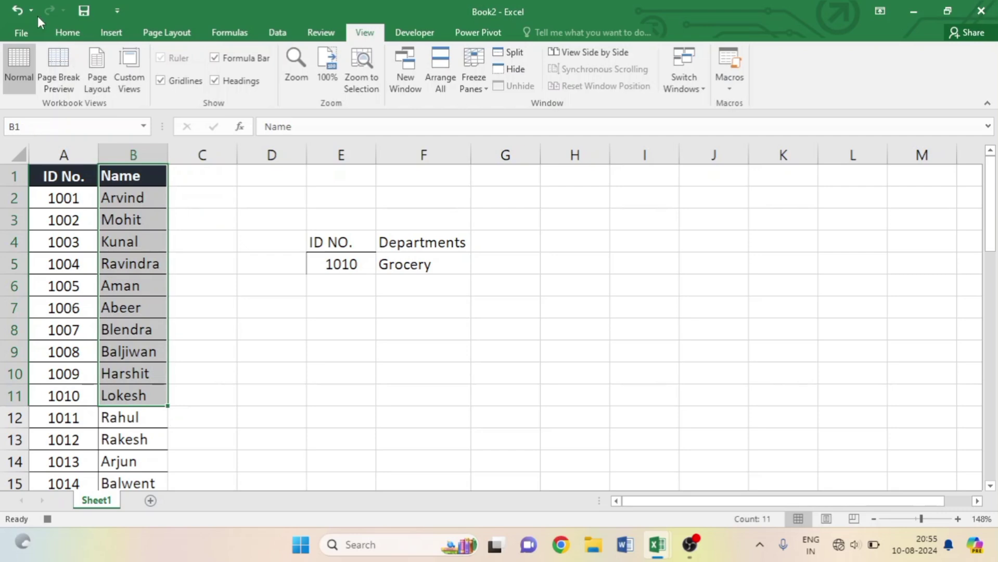
{"action": "left_click", "coordinate": [65, 31]}
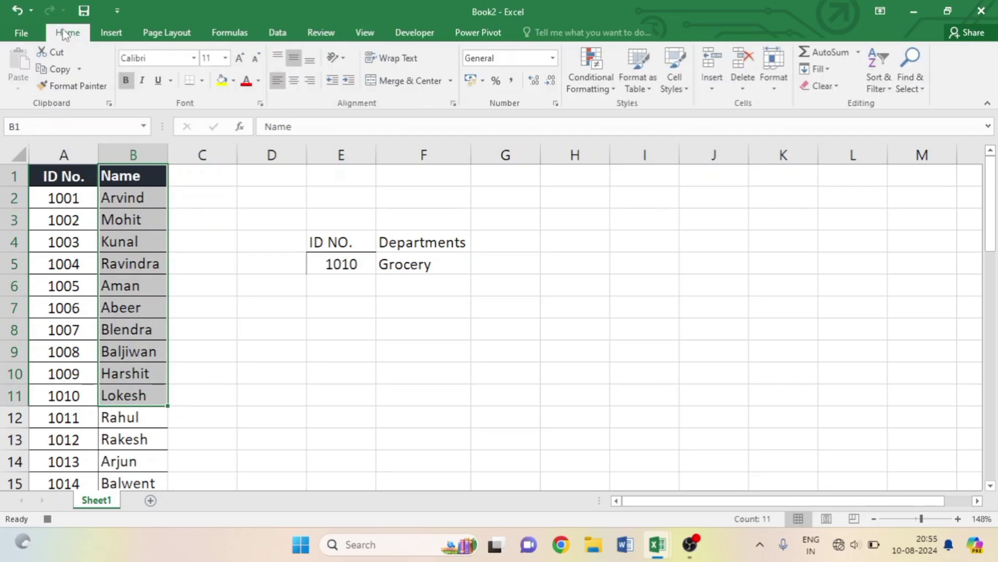
{"action": "left_click", "coordinate": [45, 70]}
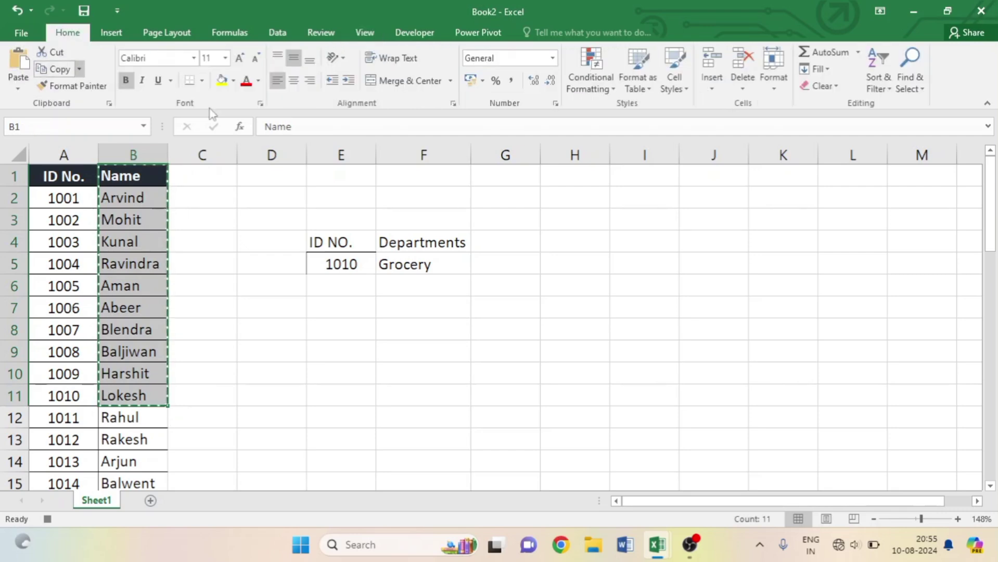
{"action": "left_click", "coordinate": [590, 196]}
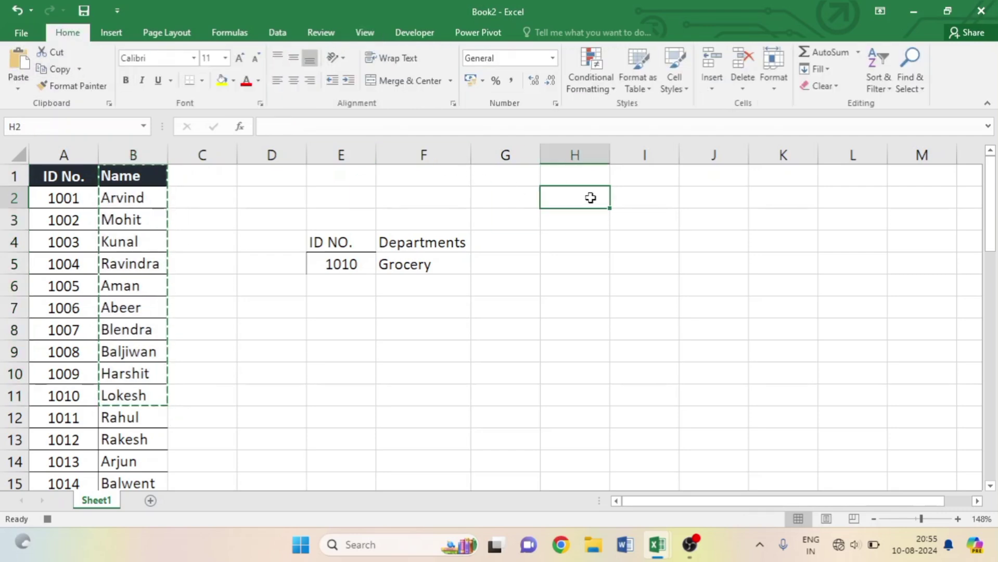
{"action": "left_click", "coordinate": [18, 65]}
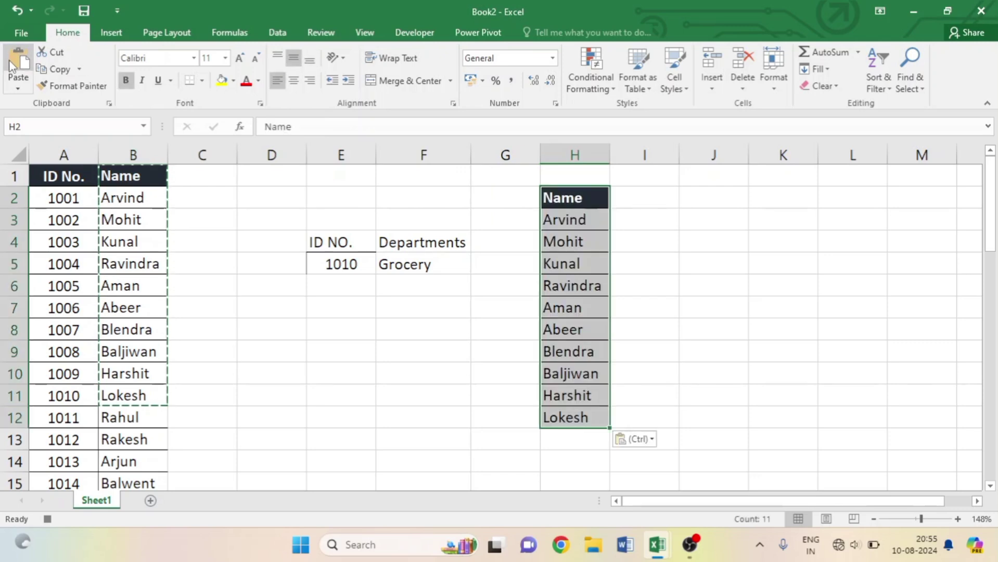
- Fill the pasted list H2:H12 with light orange and its heading cell H2 with green
{"action": "left_click", "coordinate": [221, 81]}
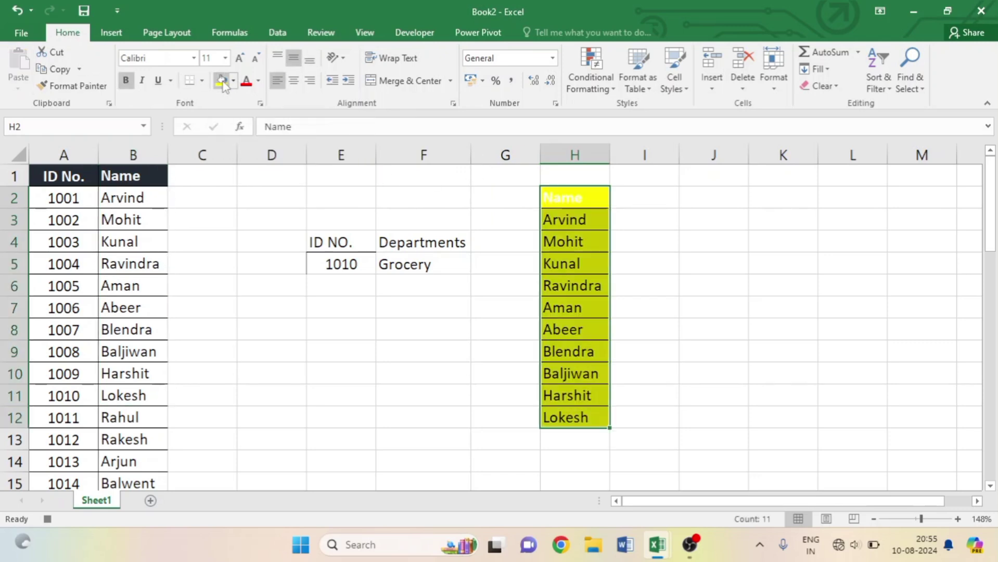
{"action": "left_click", "coordinate": [233, 81]}
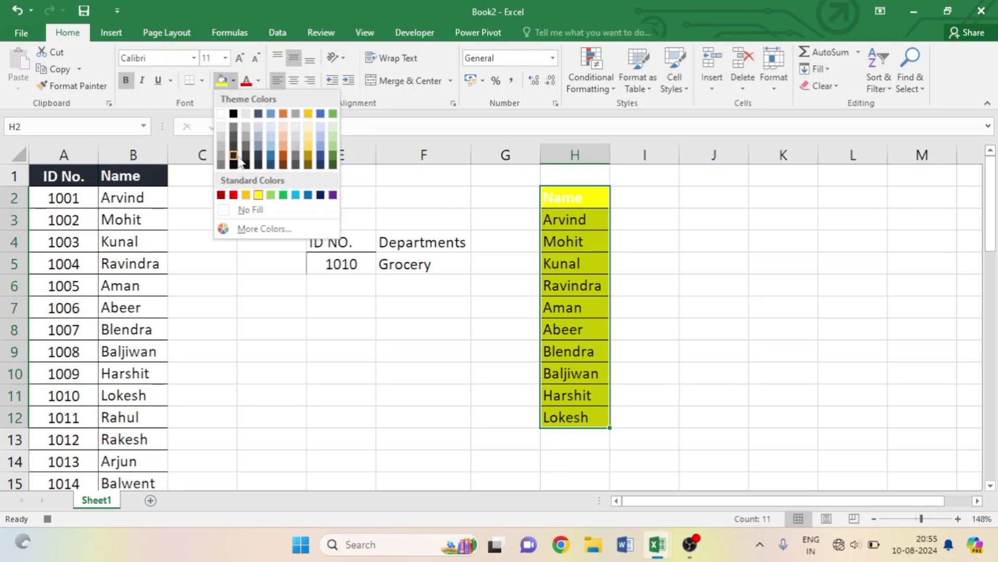
{"action": "left_click", "coordinate": [282, 135]}
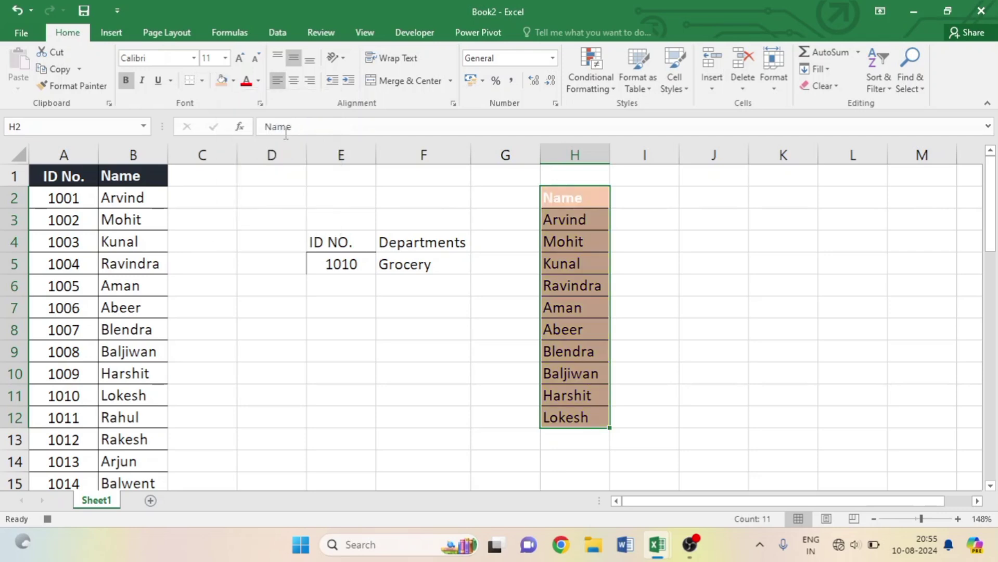
{"action": "left_click", "coordinate": [562, 198]}
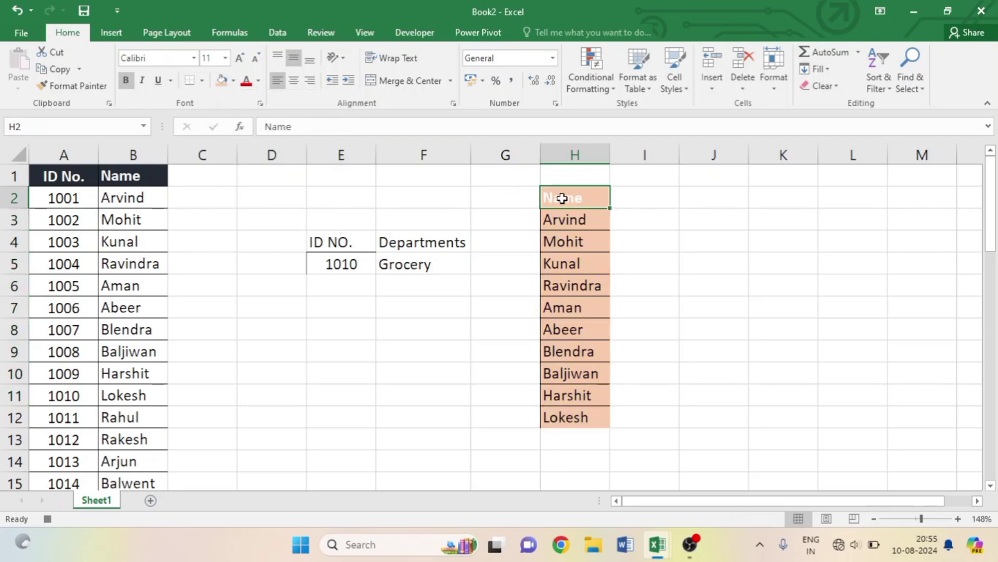
{"action": "left_click", "coordinate": [233, 80]}
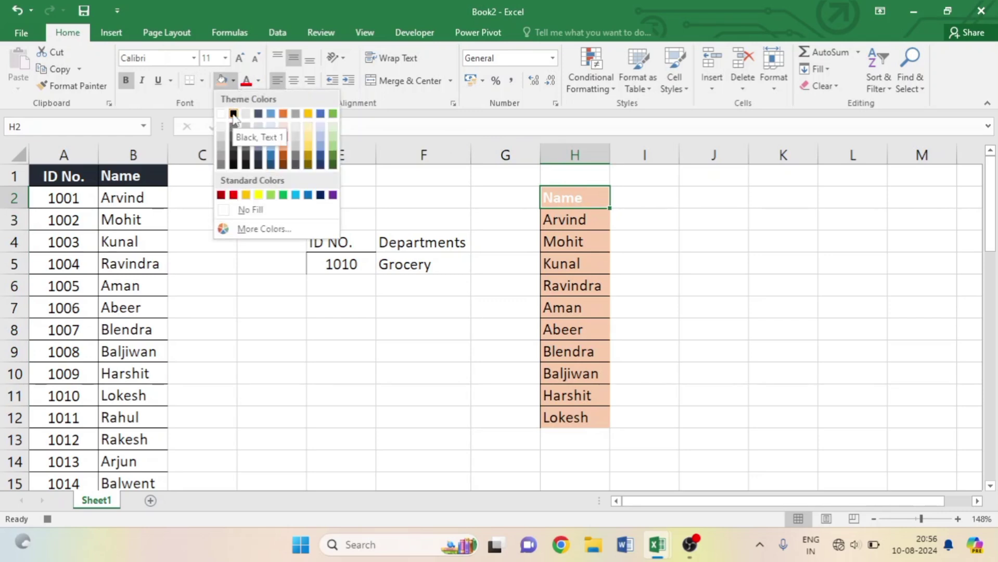
{"action": "left_click", "coordinate": [282, 195]}
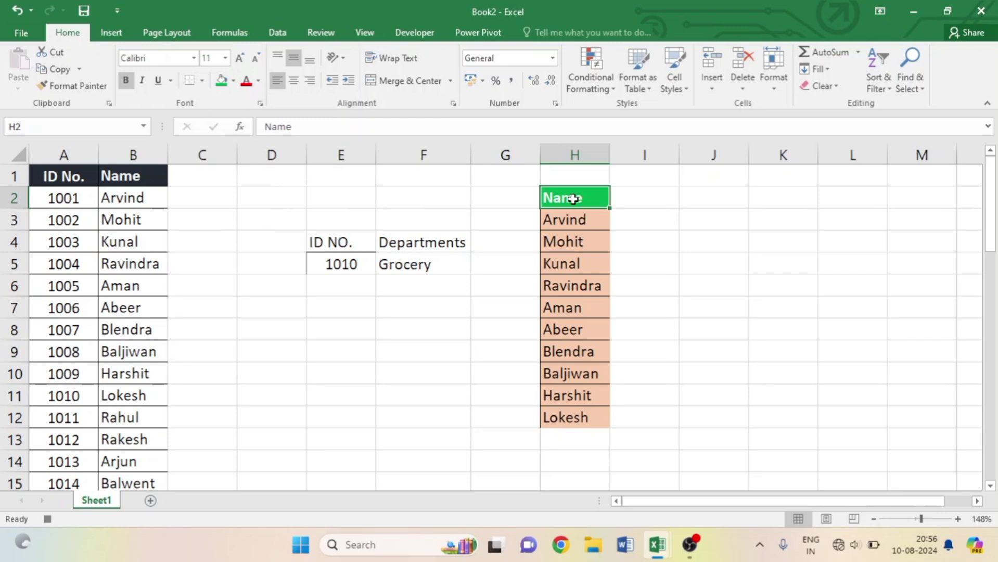
- Centre the text in H2:H12 and set its font to Bell MT
{"action": "left_click_drag", "start_coordinate": [575, 197], "coordinate": [573, 419]}
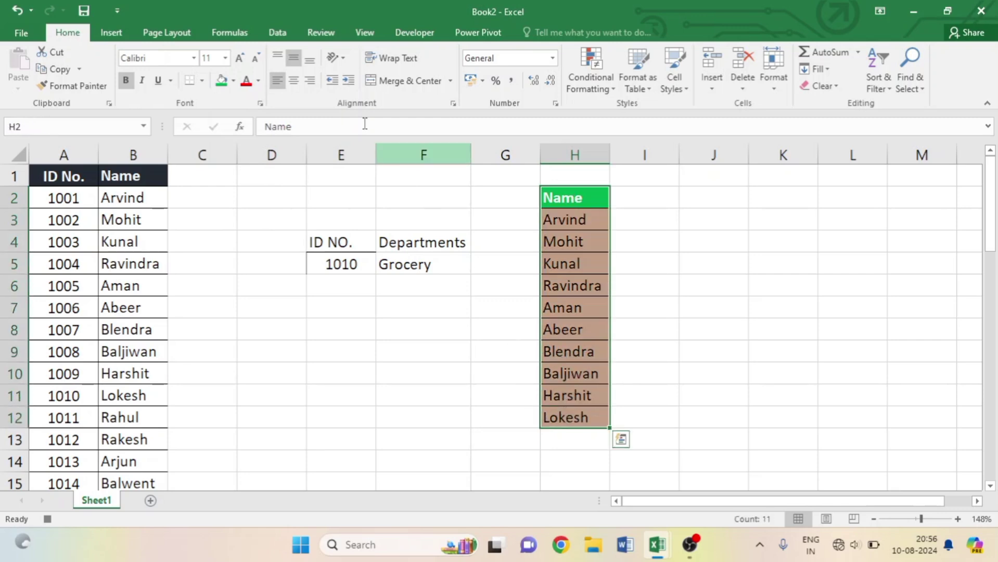
{"action": "left_click", "coordinate": [300, 85]}
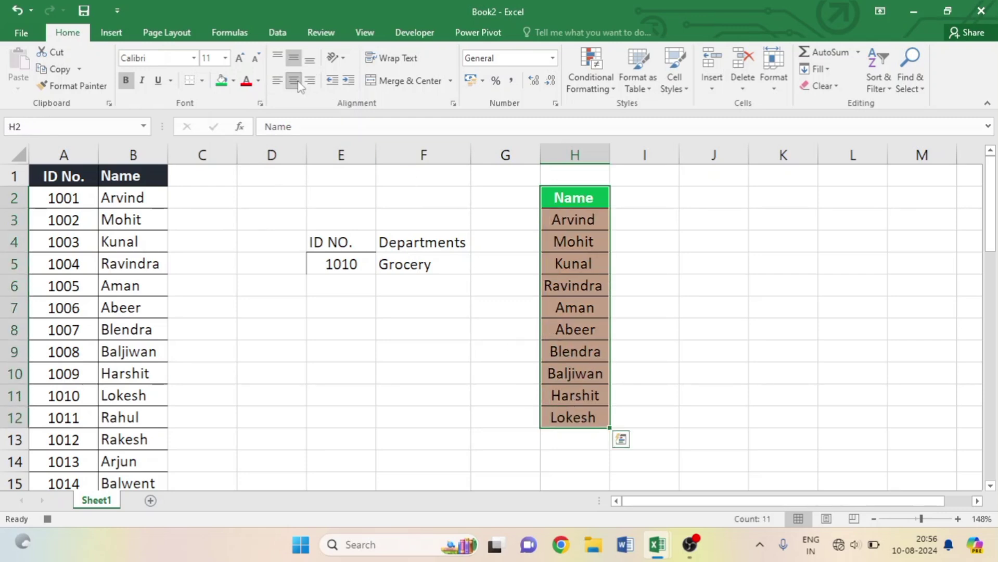
{"action": "left_click", "coordinate": [194, 58]}
{"action": "scroll", "coordinate": [211, 219], "scroll_direction": "down", "scroll_amount": 3}
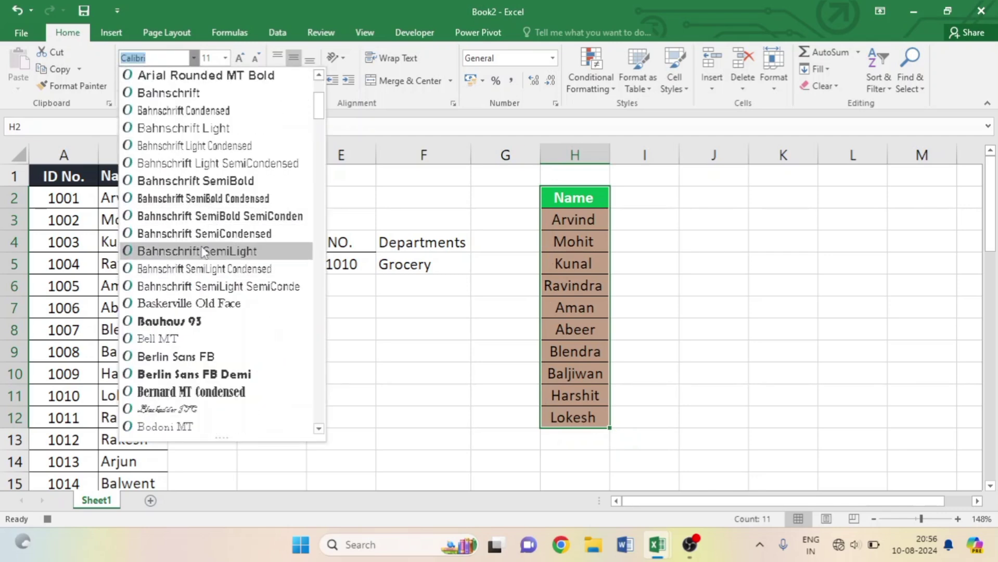
{"action": "left_click", "coordinate": [208, 336]}
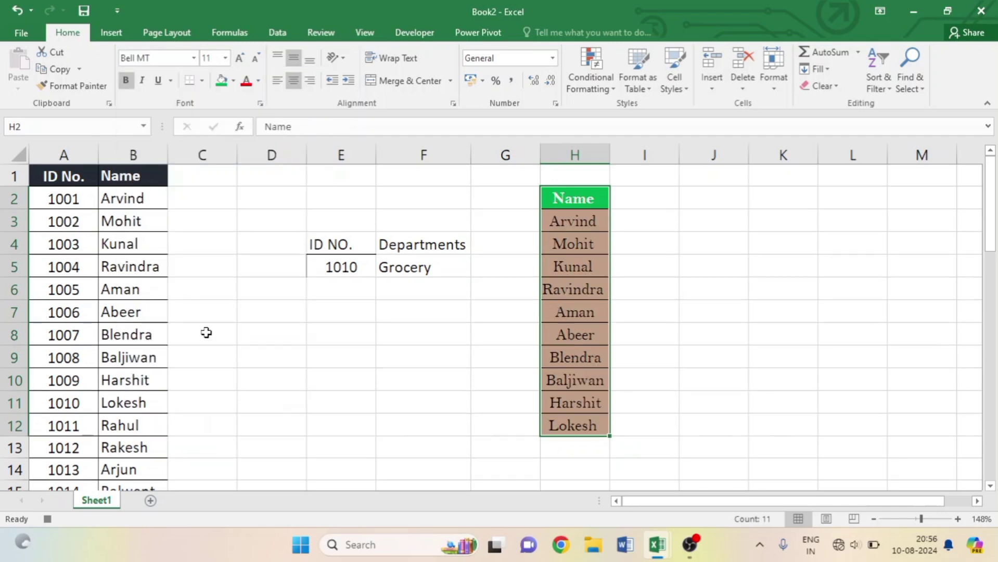
- Select empty cell J5 and stop recording the macro
{"action": "left_click", "coordinate": [746, 264]}
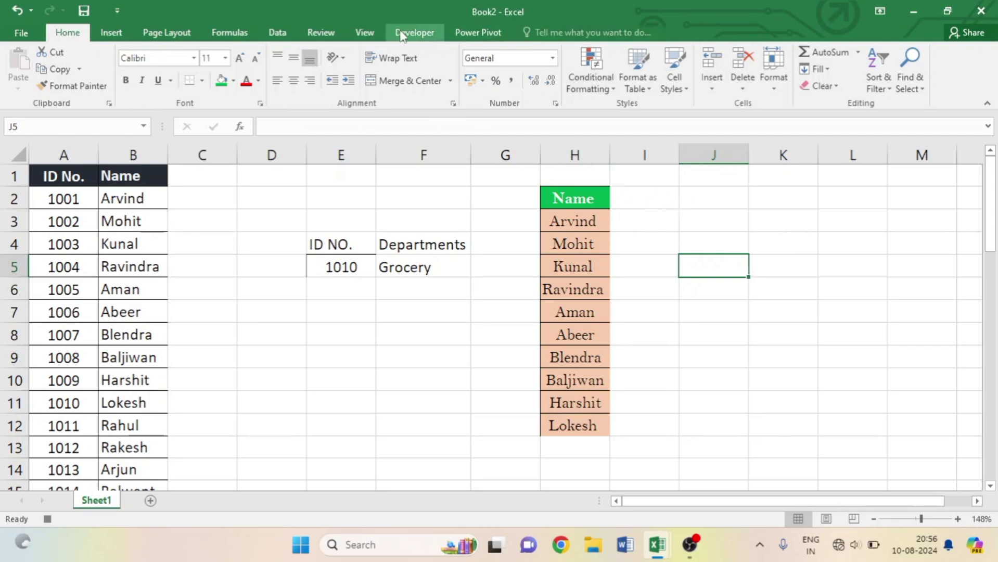
{"action": "left_click", "coordinate": [365, 32]}
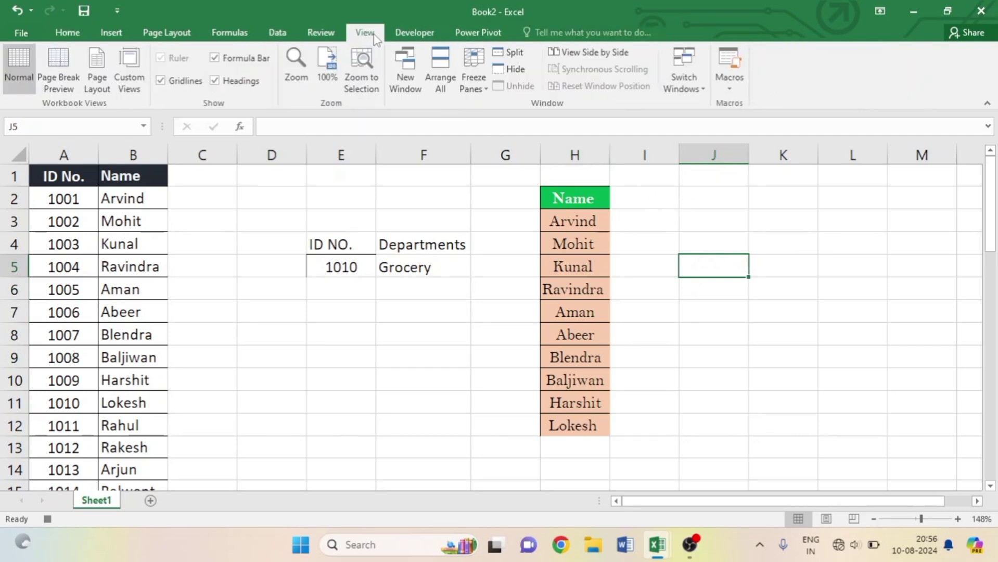
{"action": "left_click", "coordinate": [730, 91]}
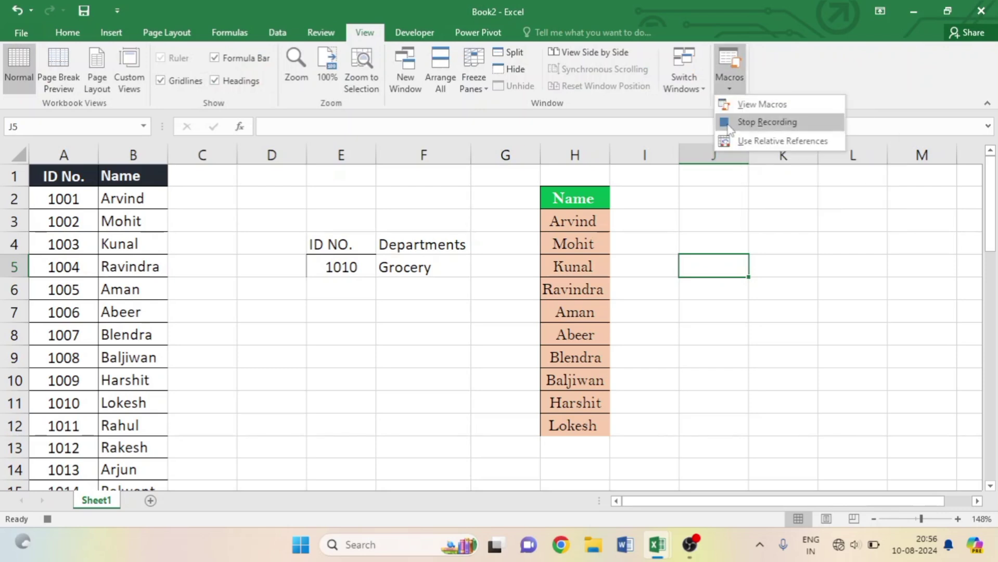
{"action": "left_click", "coordinate": [742, 122]}
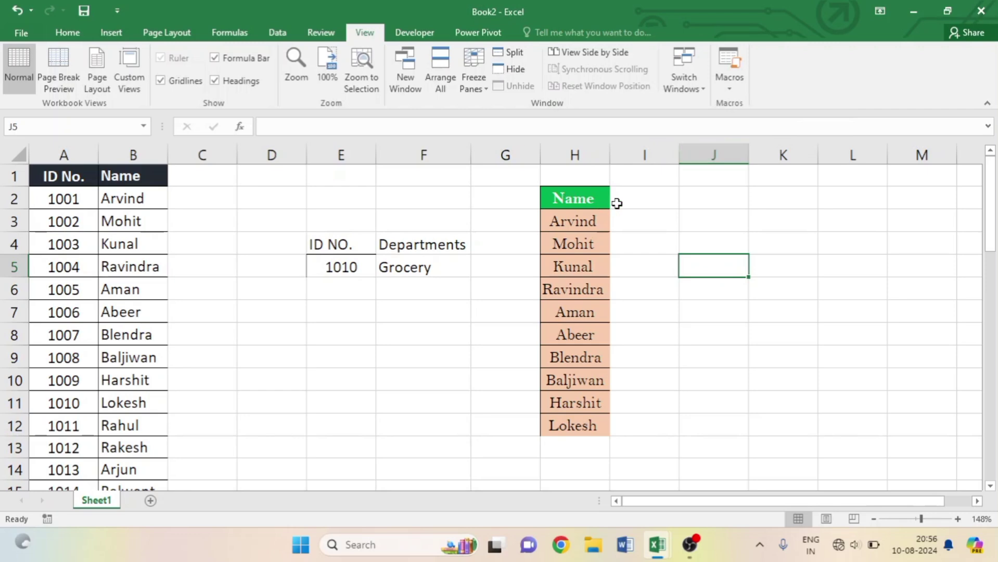
- Clear all contents and formatting from the Name list in H2:H12
{"action": "left_click_drag", "start_coordinate": [570, 196], "coordinate": [567, 418]}
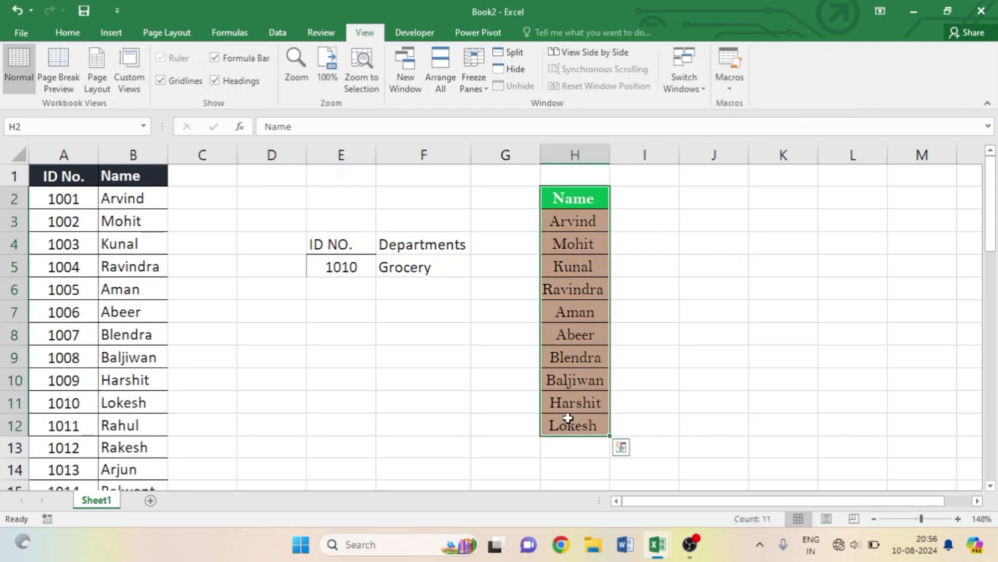
{"action": "left_click", "coordinate": [63, 30]}
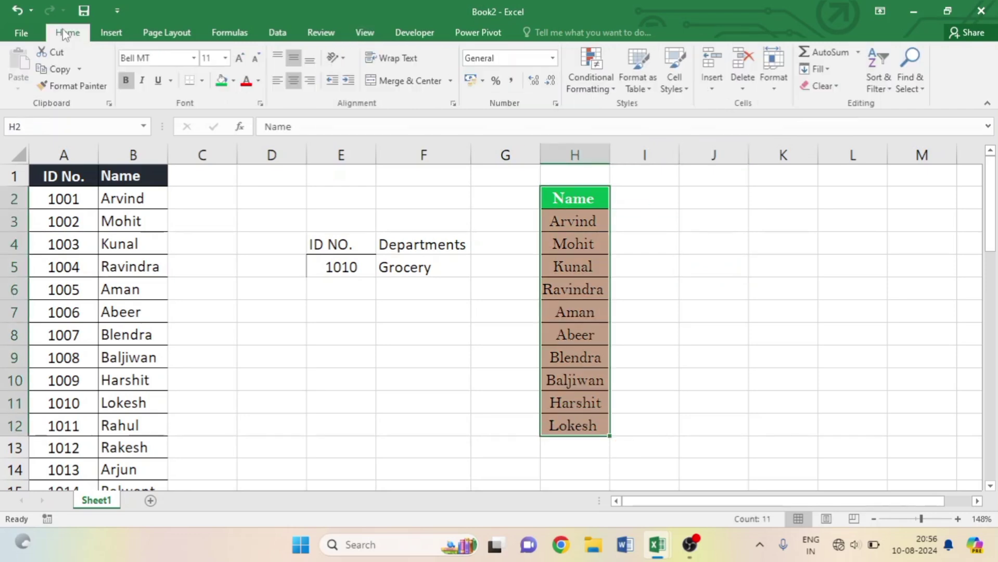
{"action": "left_click", "coordinate": [820, 86]}
{"action": "left_click", "coordinate": [804, 104]}
{"action": "left_click", "coordinate": [738, 248]}
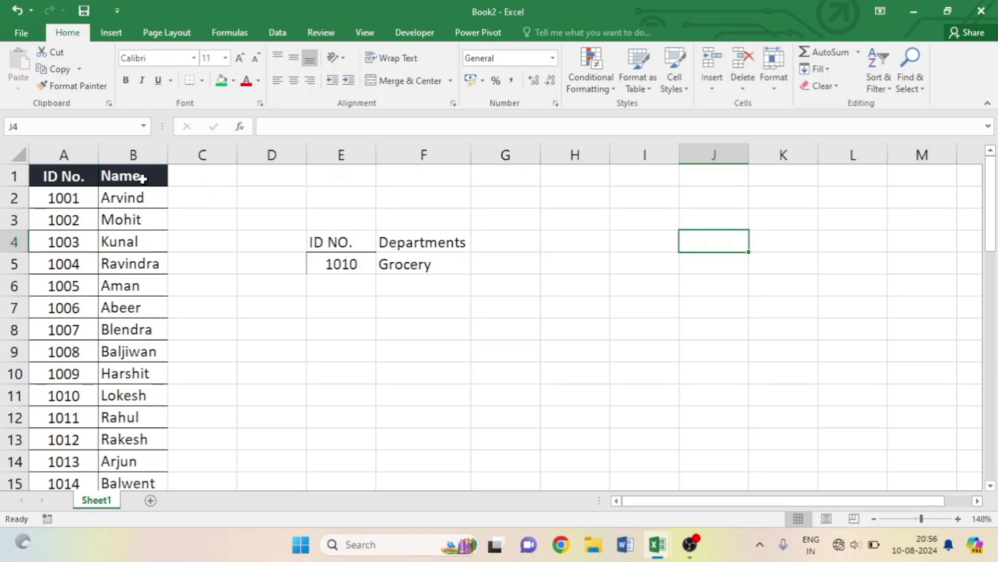
- Select the names in B1:B11 and run the recorded macro to recreate the formatted list at H2
{"action": "left_click_drag", "start_coordinate": [142, 178], "coordinate": [140, 389]}
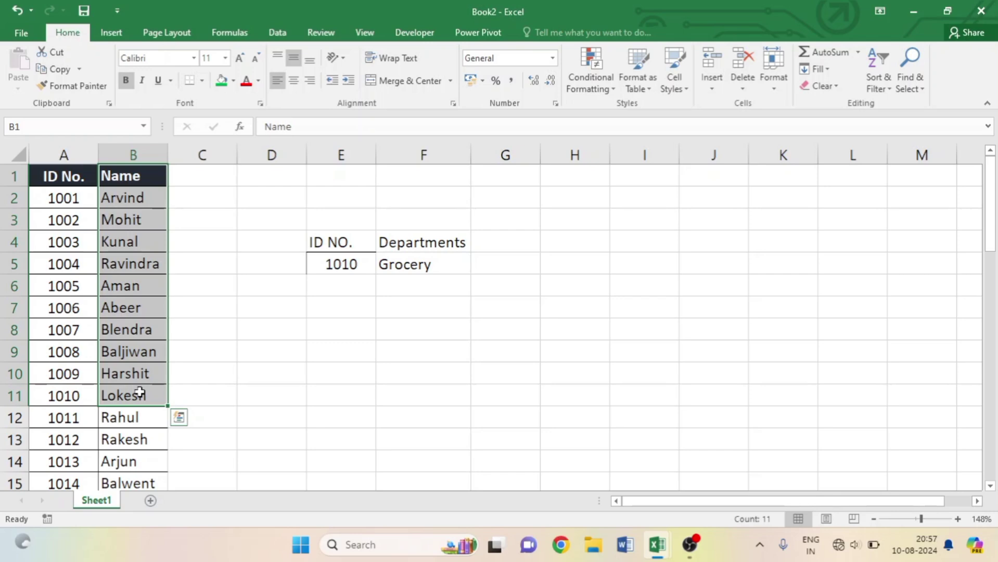
{"action": "key", "text": "ctrl+q"}
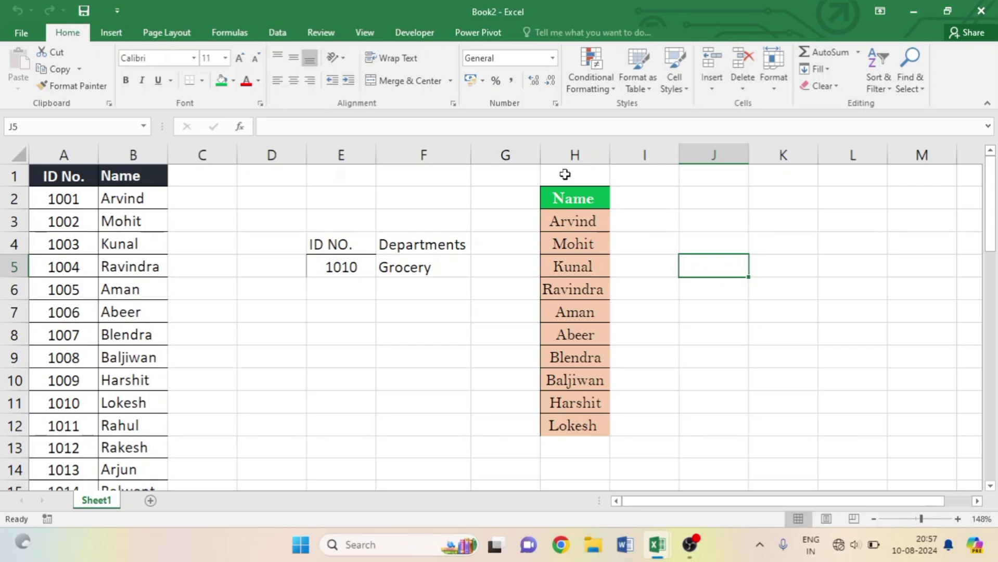
- Remove the macro-generated list in H2:H12 together with its formatting
{"action": "left_click_drag", "start_coordinate": [571, 198], "coordinate": [602, 431]}
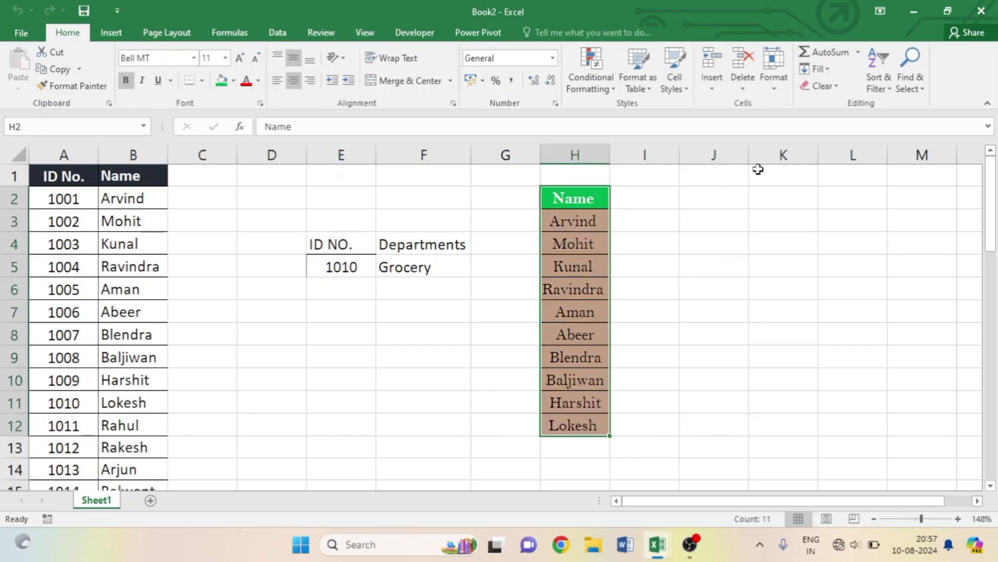
{"action": "left_click", "coordinate": [820, 86]}
{"action": "key", "text": "Escape"}
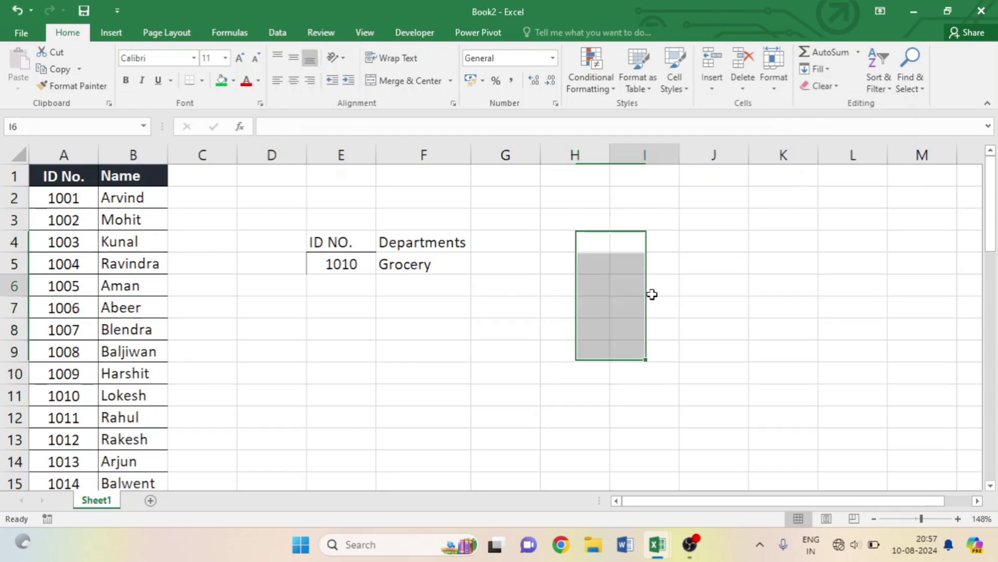
{"action": "left_click", "coordinate": [650, 292]}
- Run the recorded macro again with B1:B11 selected to rebuild the formatted Name list in H2:H12
{"action": "left_click_drag", "start_coordinate": [147, 174], "coordinate": [141, 396]}
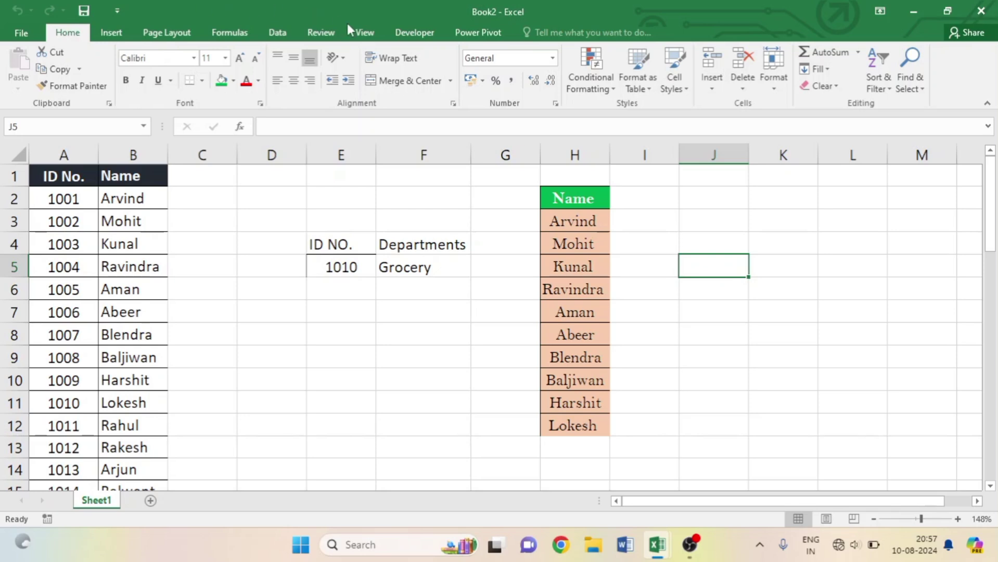
{"action": "left_click", "coordinate": [361, 32]}
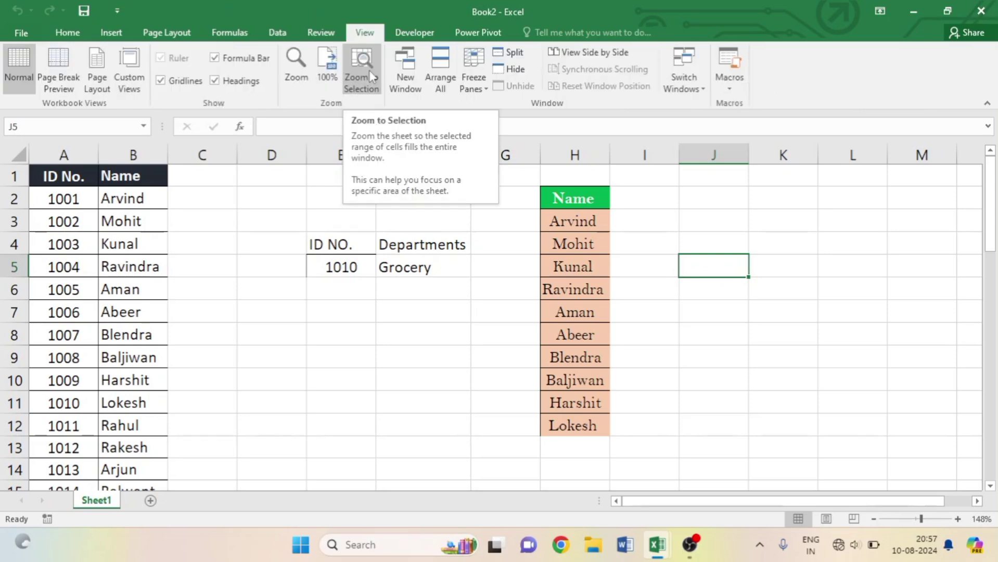